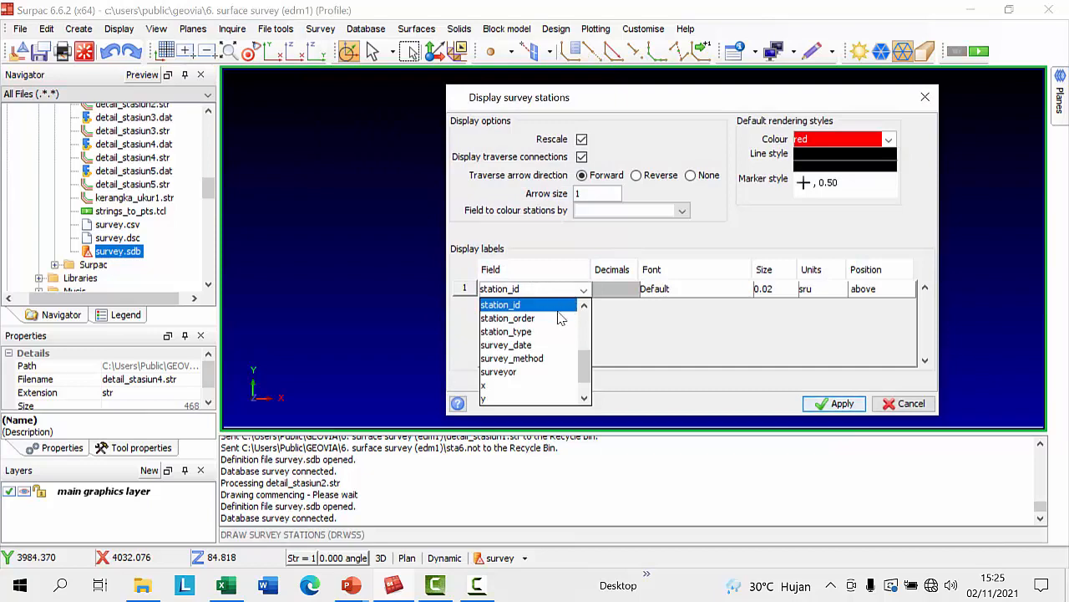
- Display the survey stations in the graphics view, labelled with the station_id field
left_click(588, 312)
left_click(833, 403)
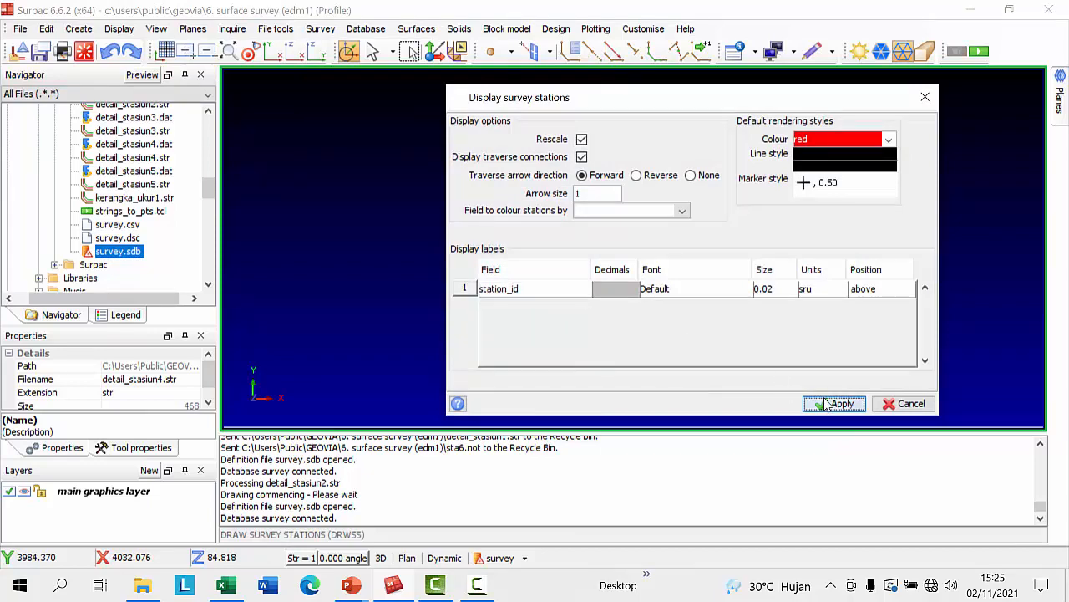
left_click(804, 341)
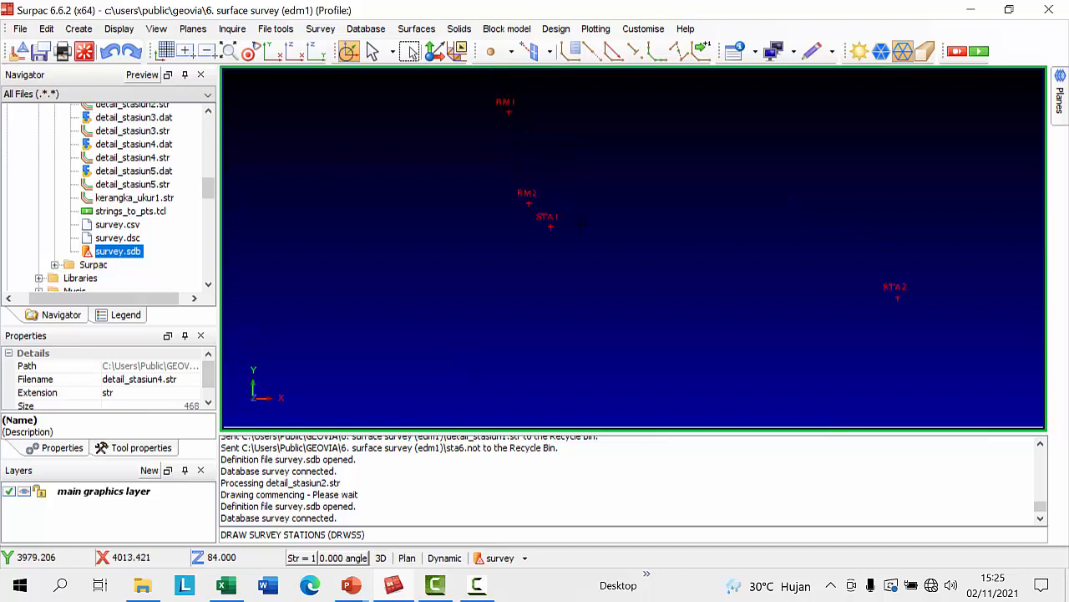
- Start an EDM surface survey with both the location and the purpose set to detail_sta1
left_click(320, 32)
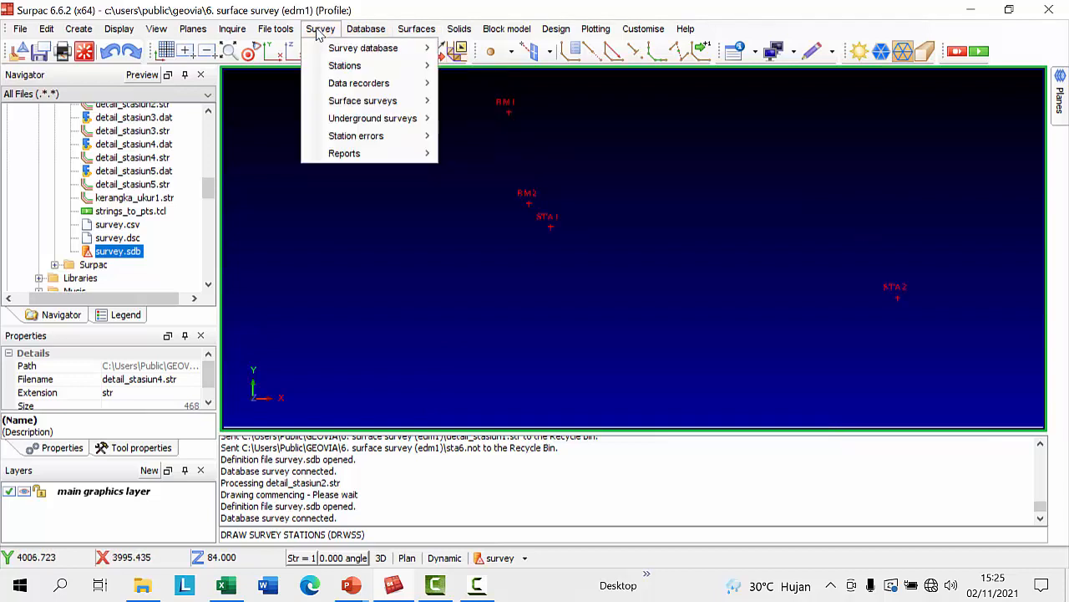
mouse_move(372, 90)
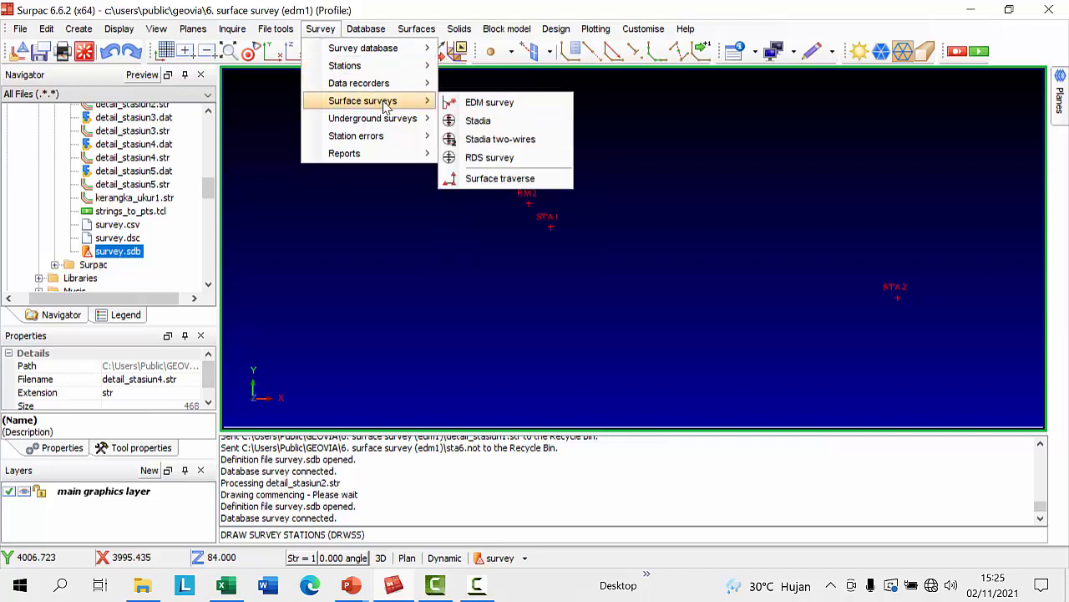
left_click(490, 104)
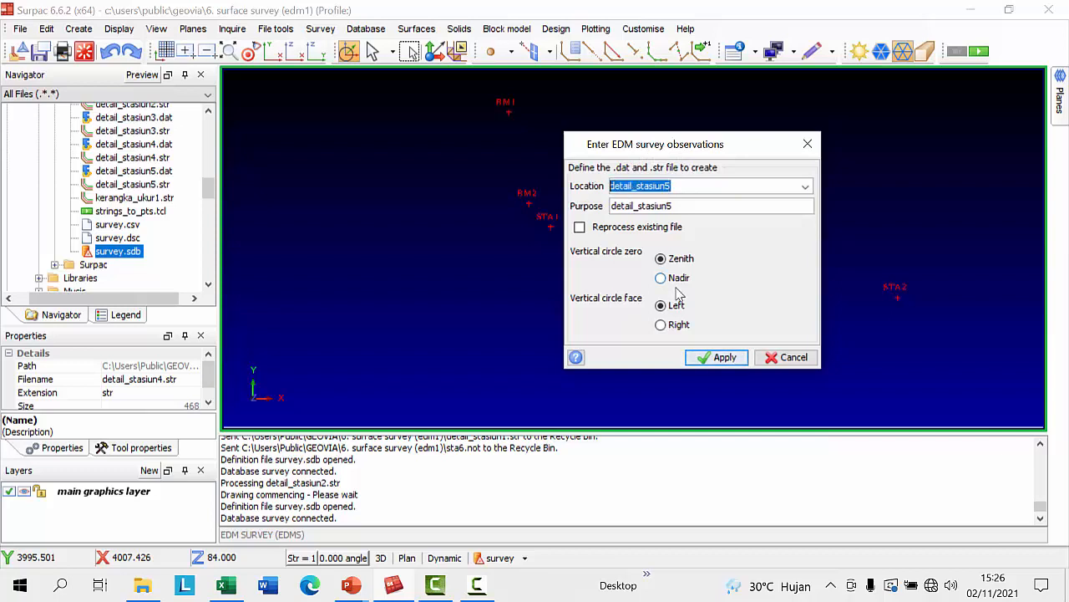
type("detia")
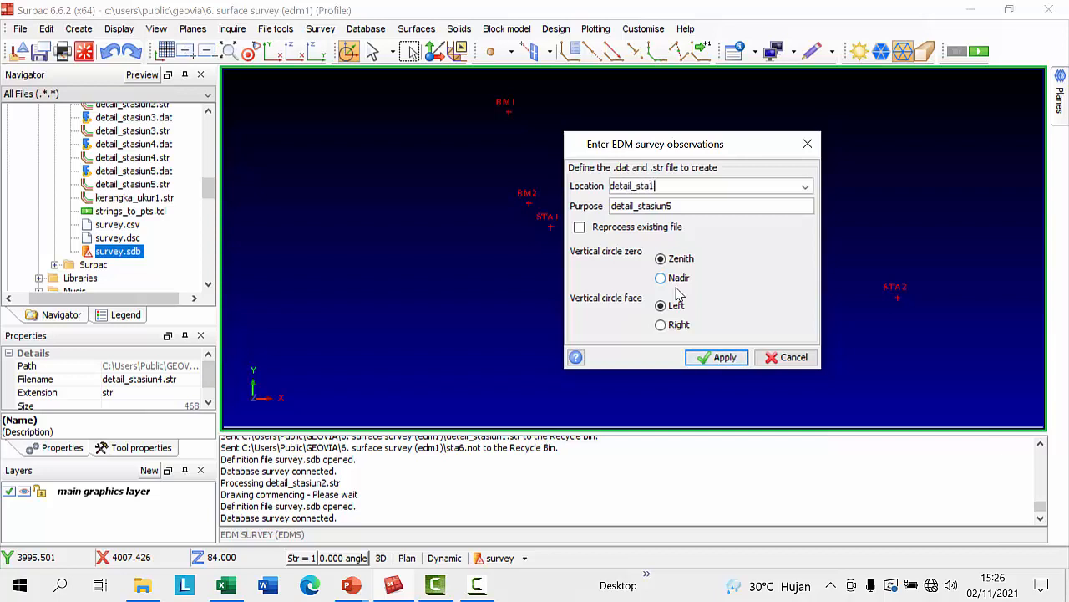
left_click(685, 206)
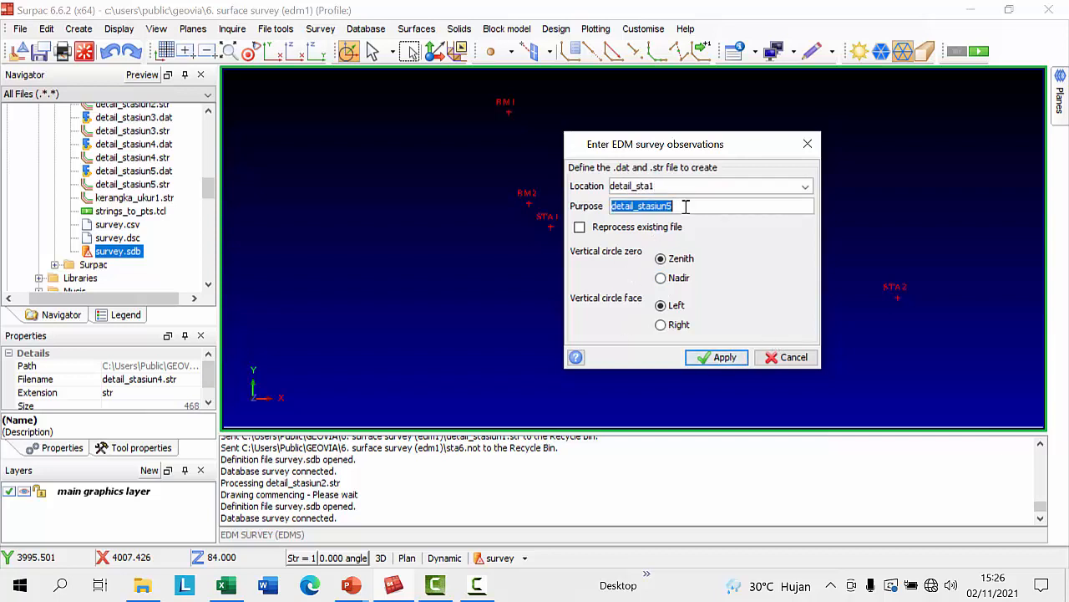
type("det")
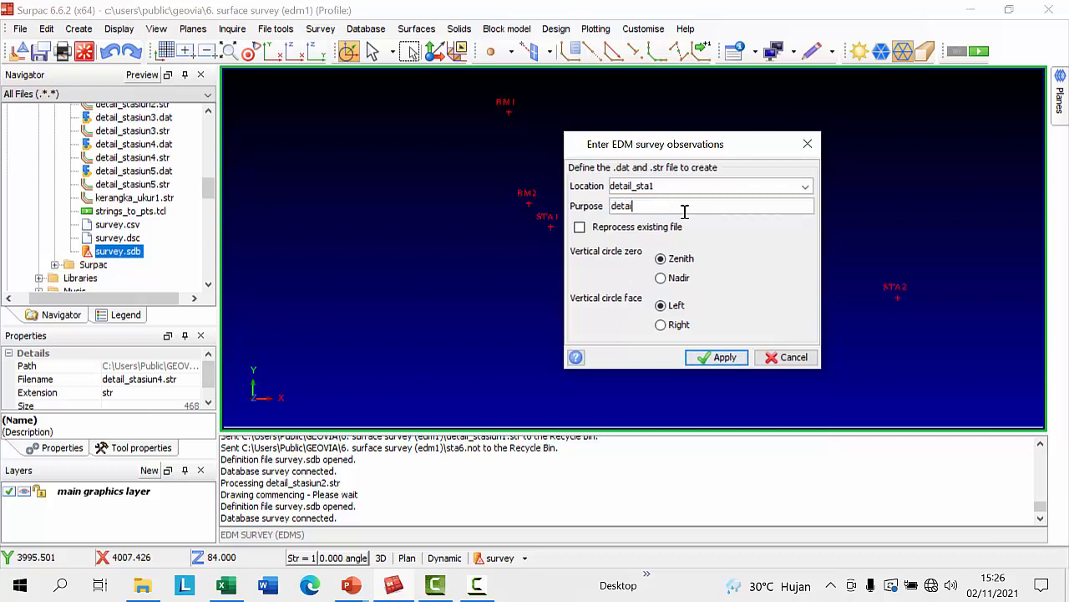
type("ail_sta1")
left_click(706, 359)
left_click(706, 362)
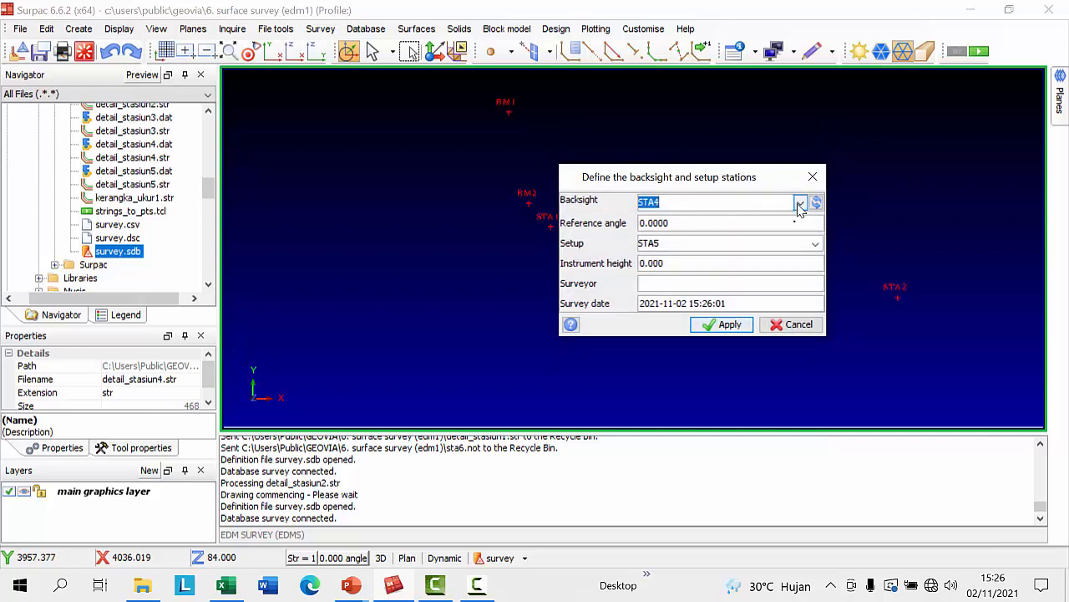
- Set the backsight station to BM2 and the setup station to STA1
left_click(799, 203)
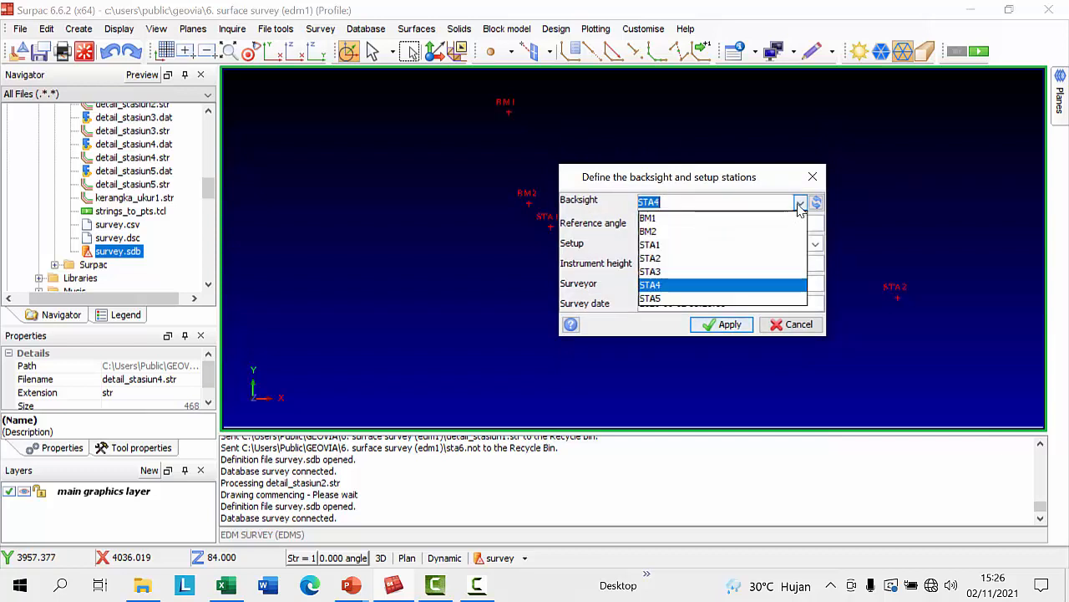
left_click(703, 232)
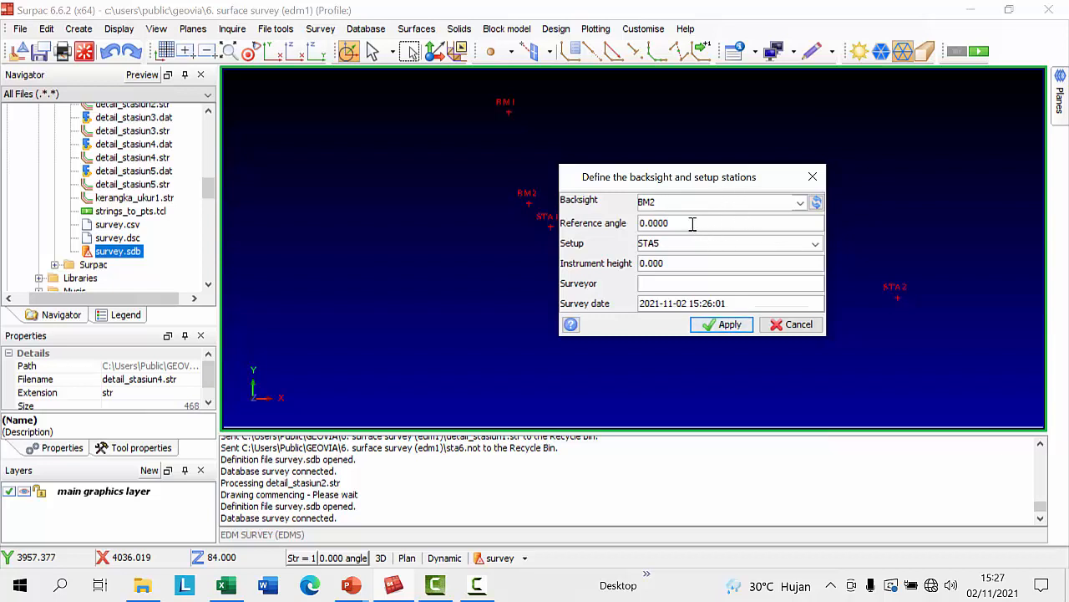
left_click(692, 223)
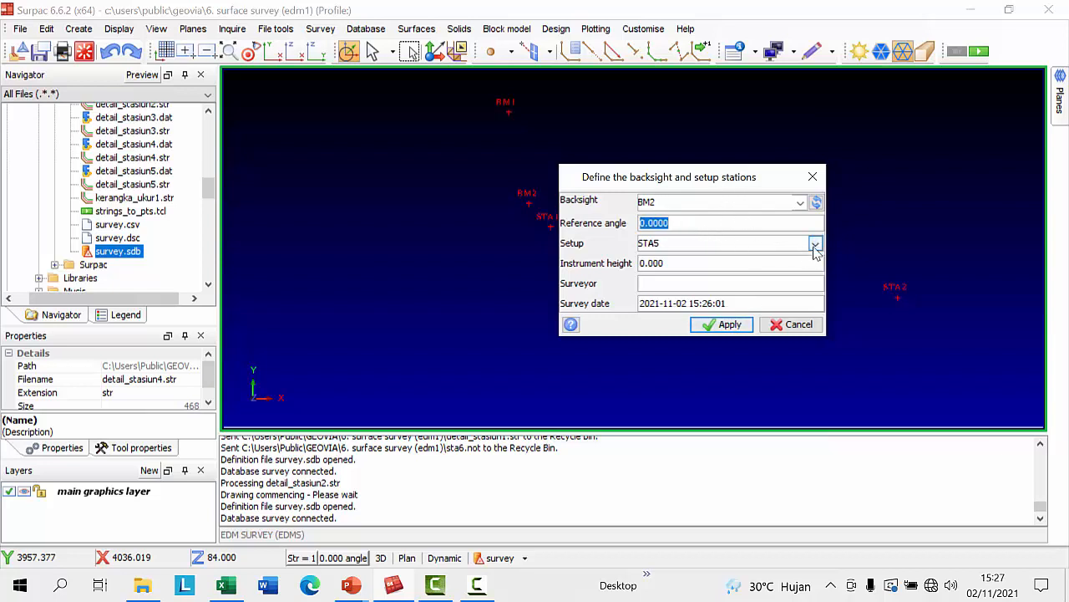
left_click(815, 244)
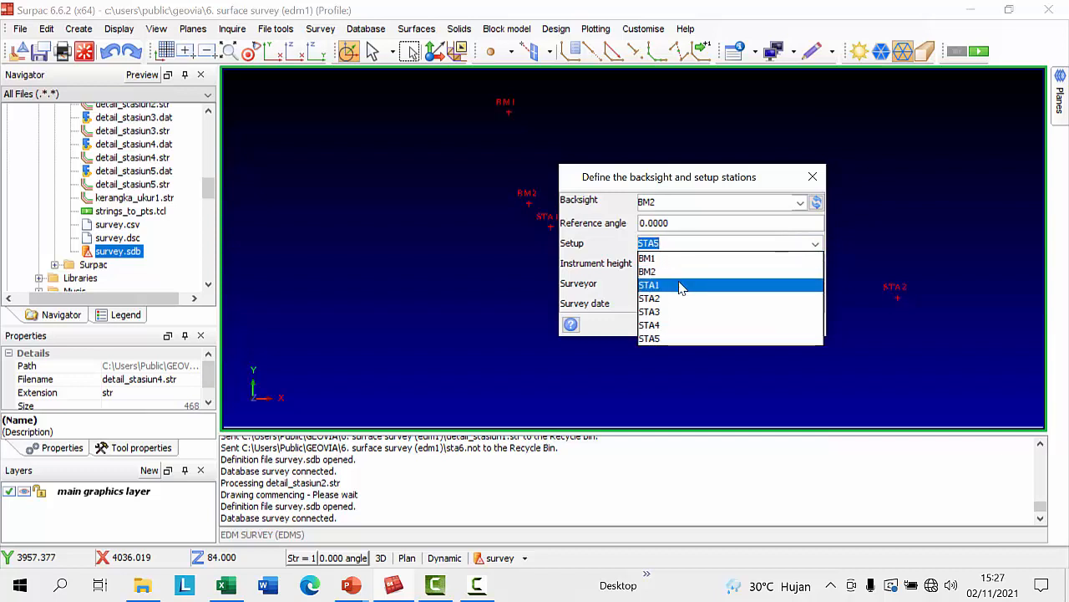
left_click(681, 287)
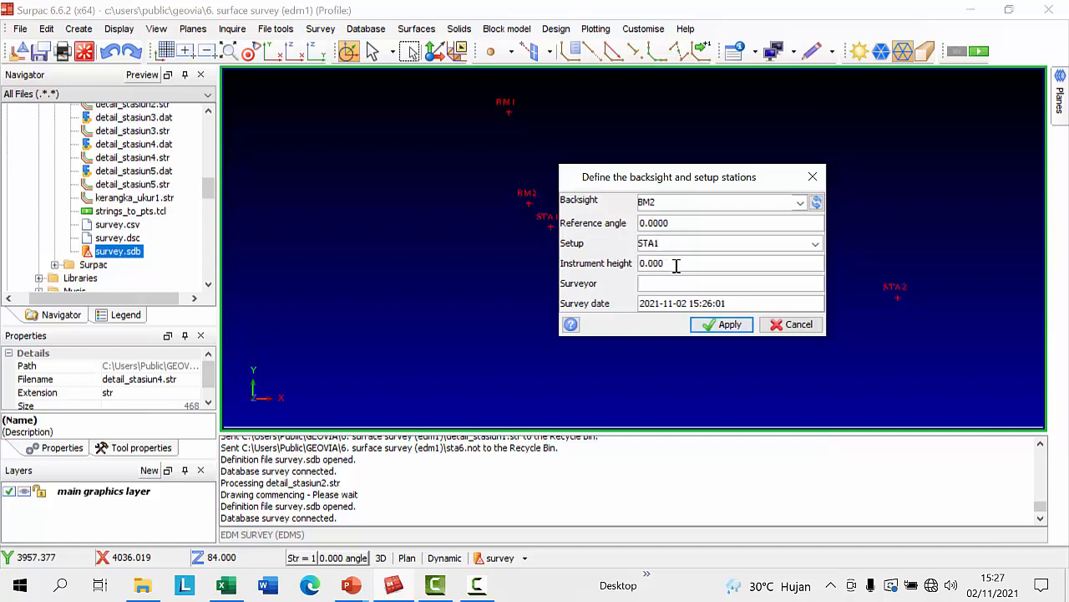
- Place the Data Pengukuran Detail workbook in Excel beside the Surpac backsight dialog, showing the first station's records
left_click(680, 264)
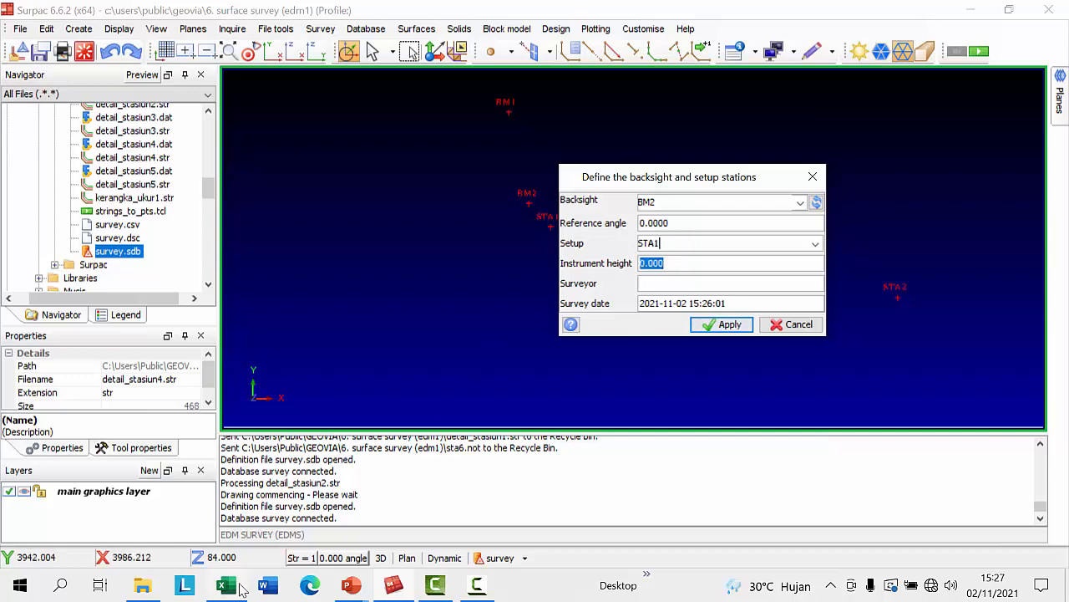
left_click(238, 589)
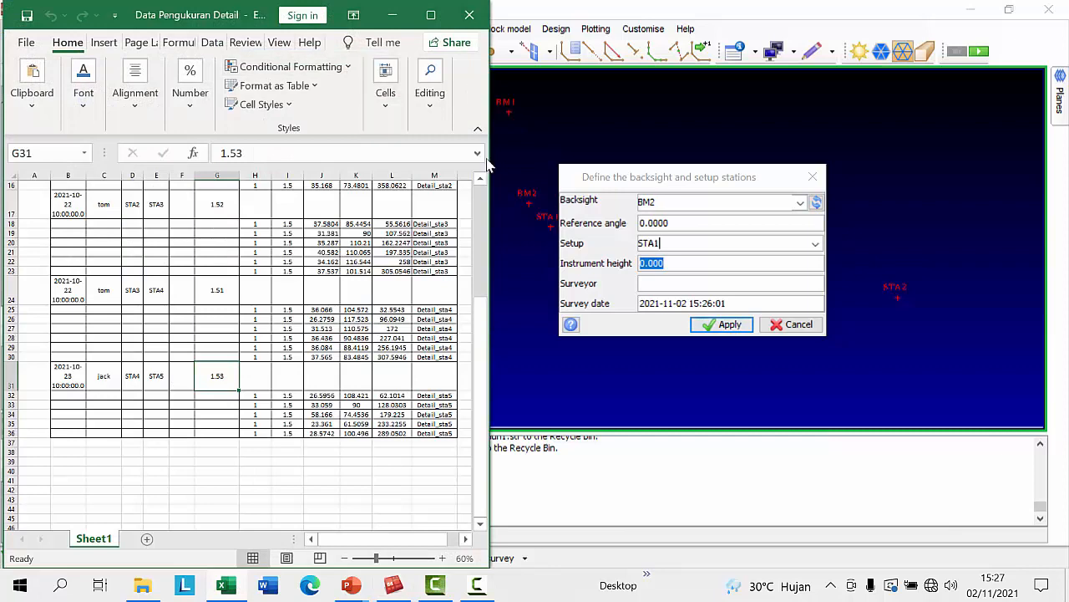
left_click(392, 15)
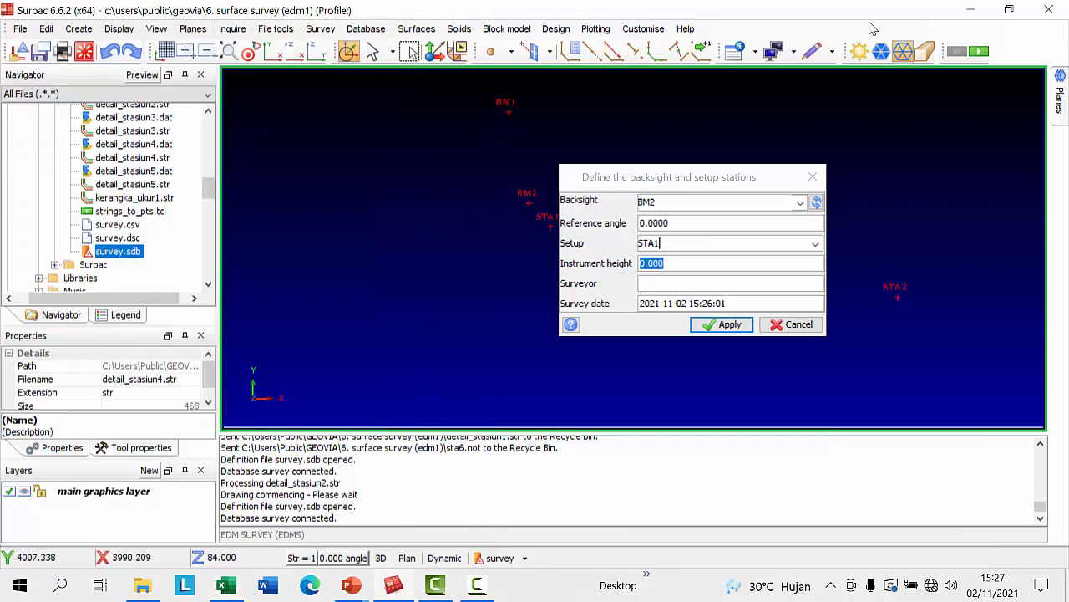
left_click(1012, 10)
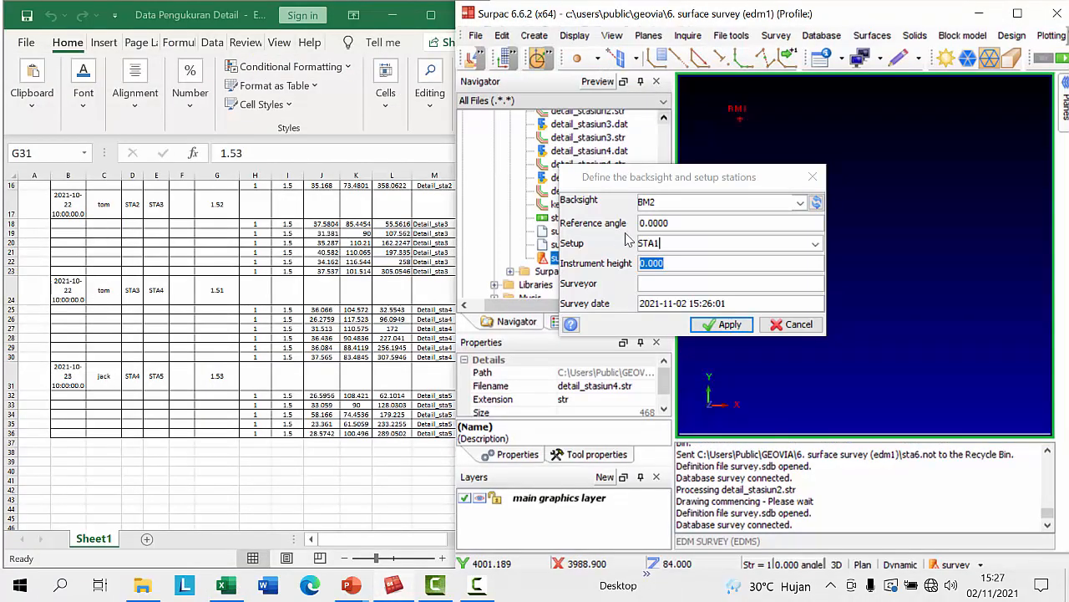
left_click_drag(709, 187, 752, 174)
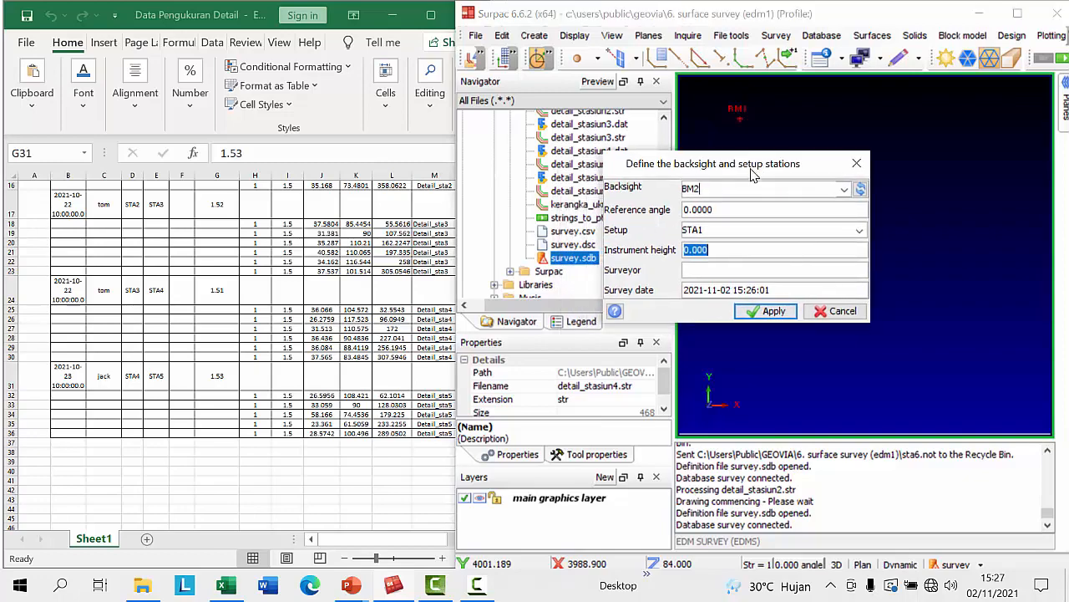
left_click(292, 244)
scroll(288, 238, "up", 3)
scroll(288, 238, "up", 3)
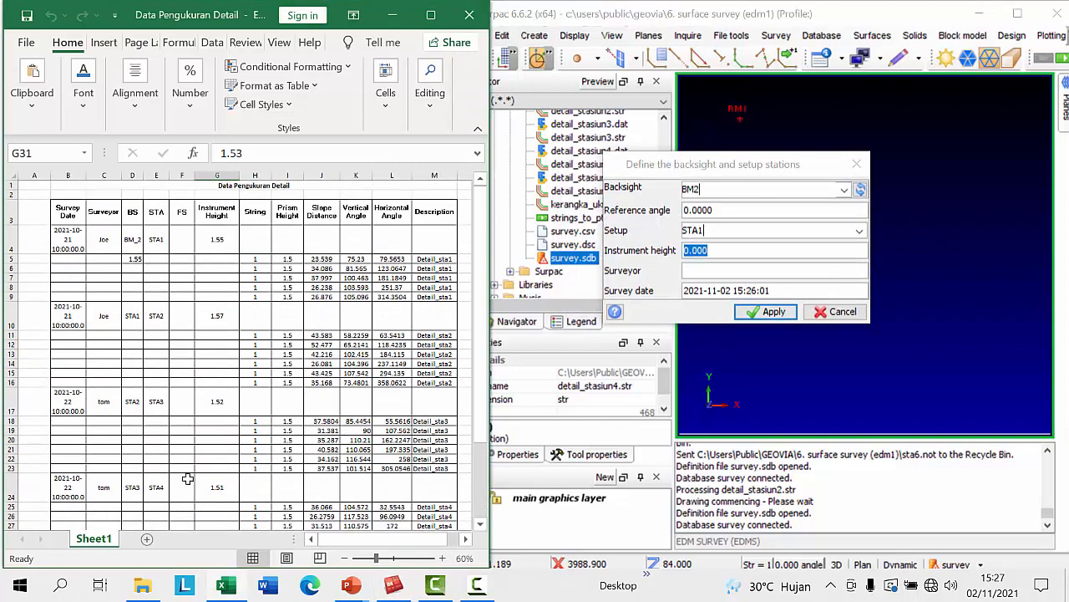
left_click_drag(336, 544, 347, 538)
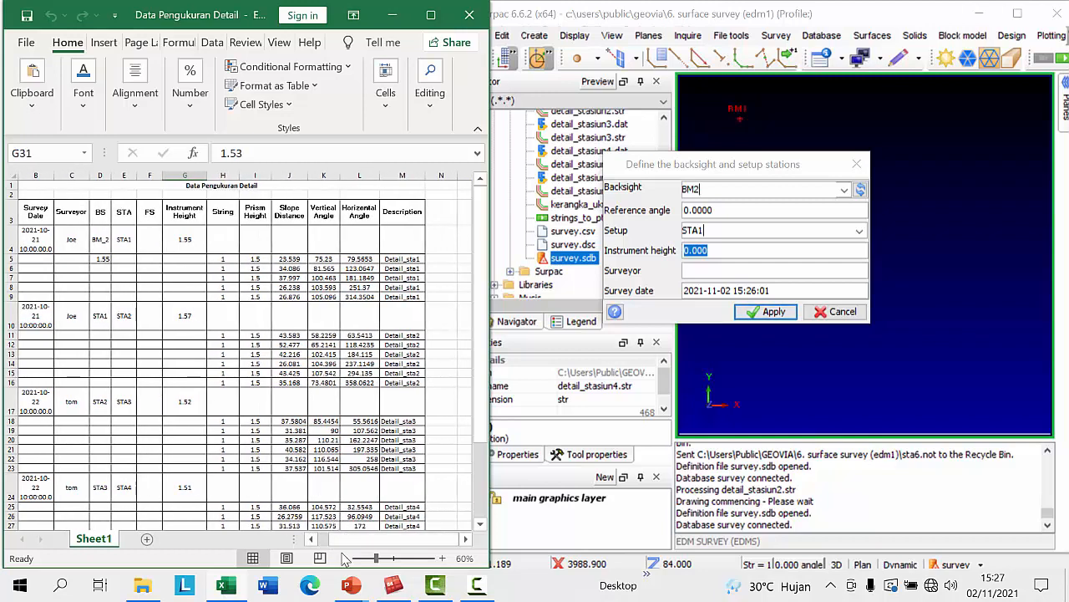
left_click(312, 540)
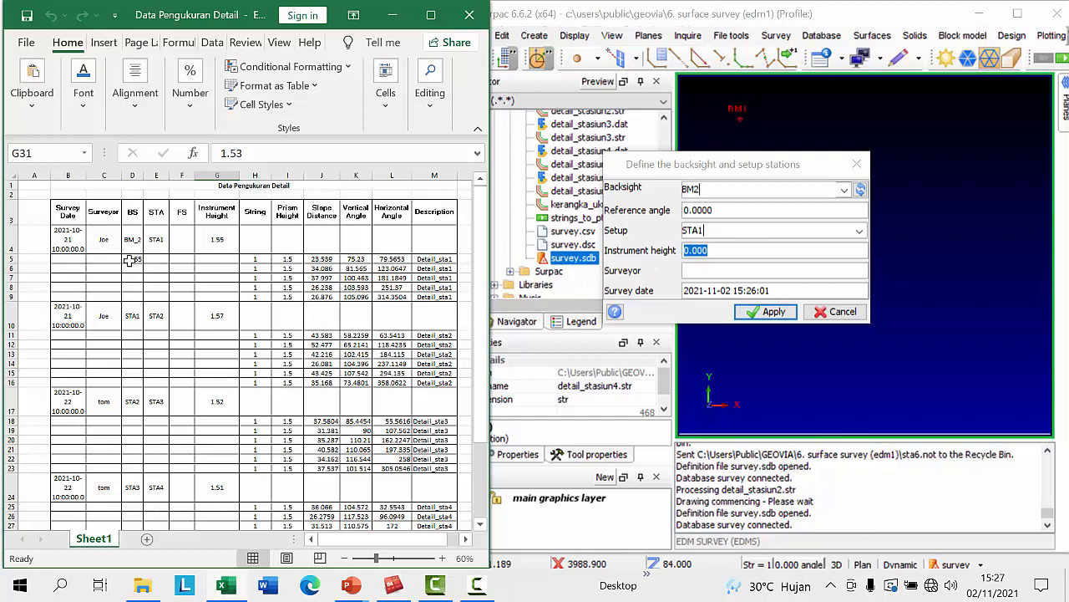
- Set the instrument height to 1.55 in the backsight and setup dialog, as recorded for STA1 in the spreadsheet
left_click(217, 241)
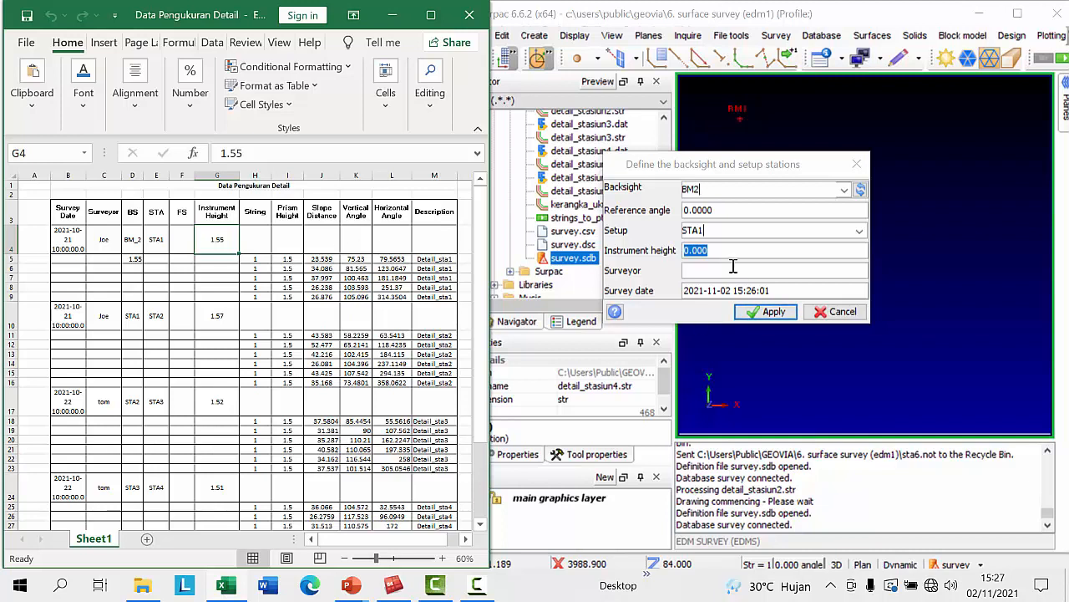
type("1.55")
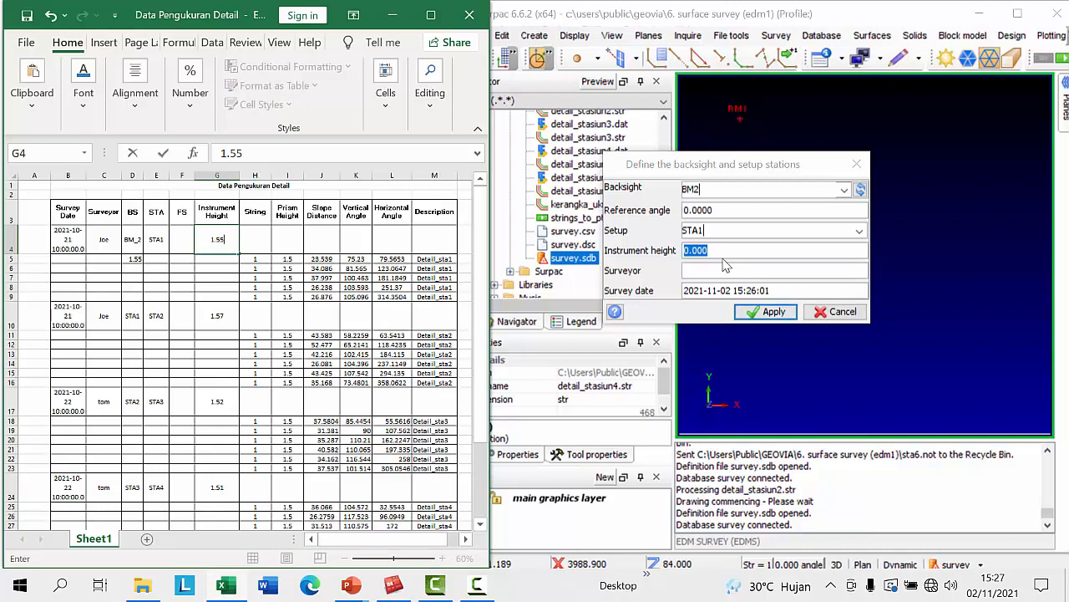
left_click(720, 251)
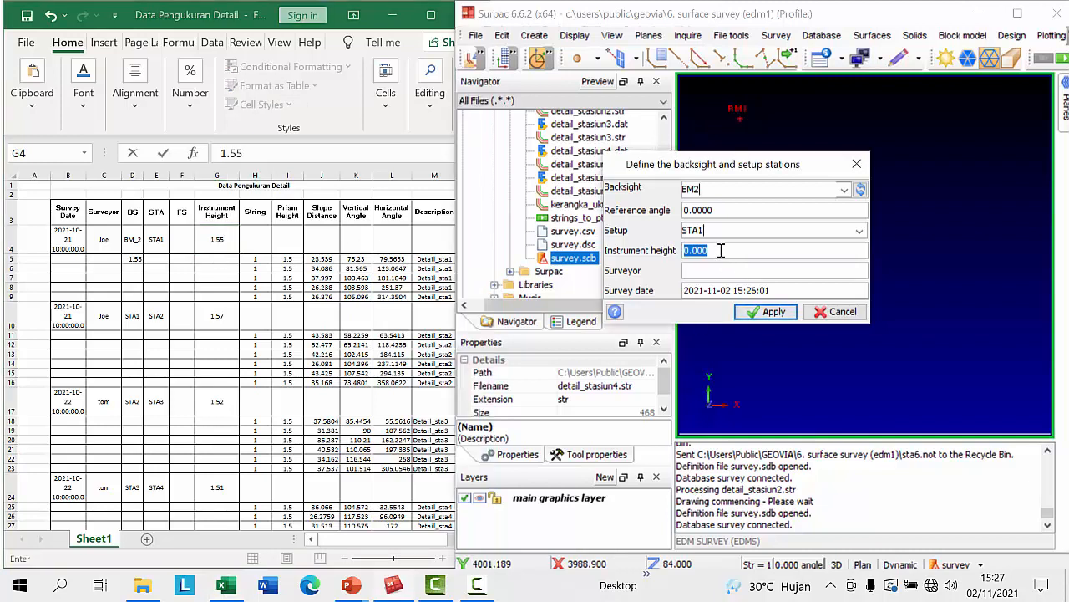
type("1.55")
key("Tab")
- Enter the surveyor's name from the STA1 spreadsheet row in the backsight and setup dialog
left_click(114, 241)
left_click(98, 241)
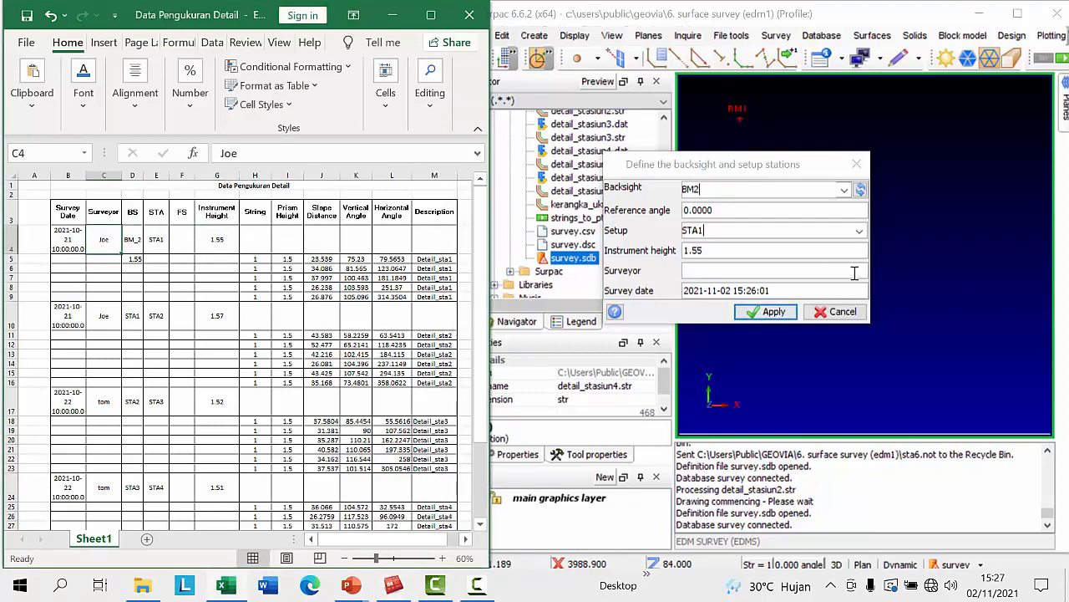
left_click(756, 272)
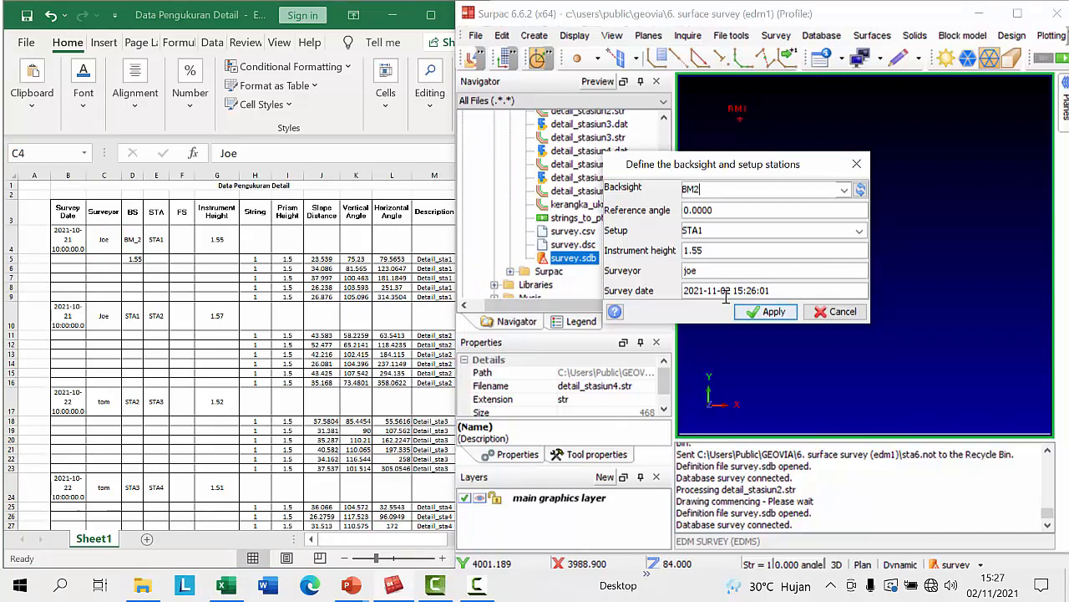
- Set the survey date to 2021-10-21 with its minutes at 00, and apply the backsight and setup definition
key("Tab")
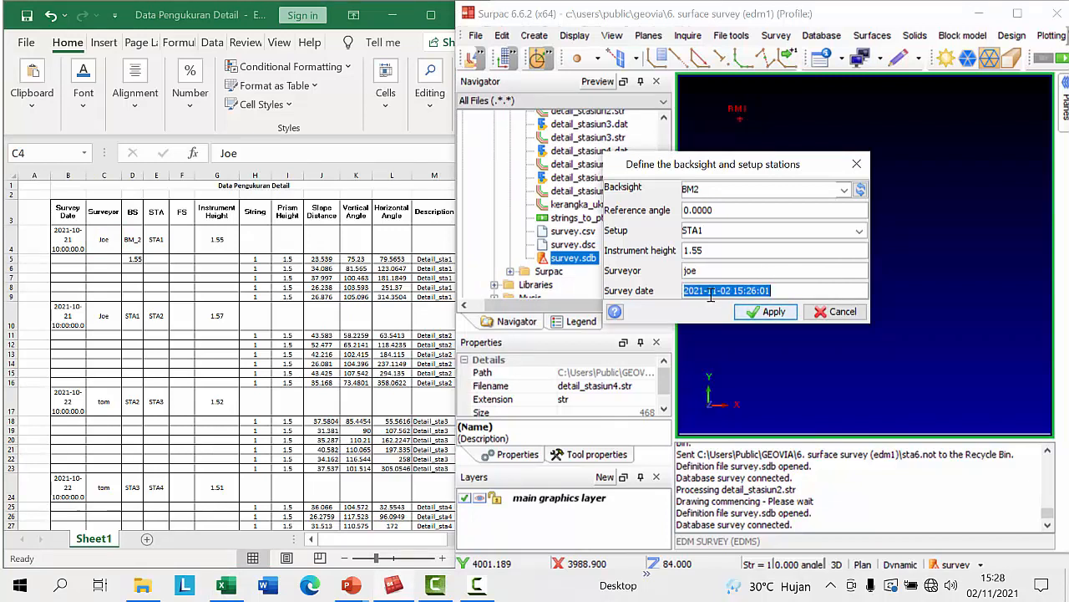
left_click(65, 236)
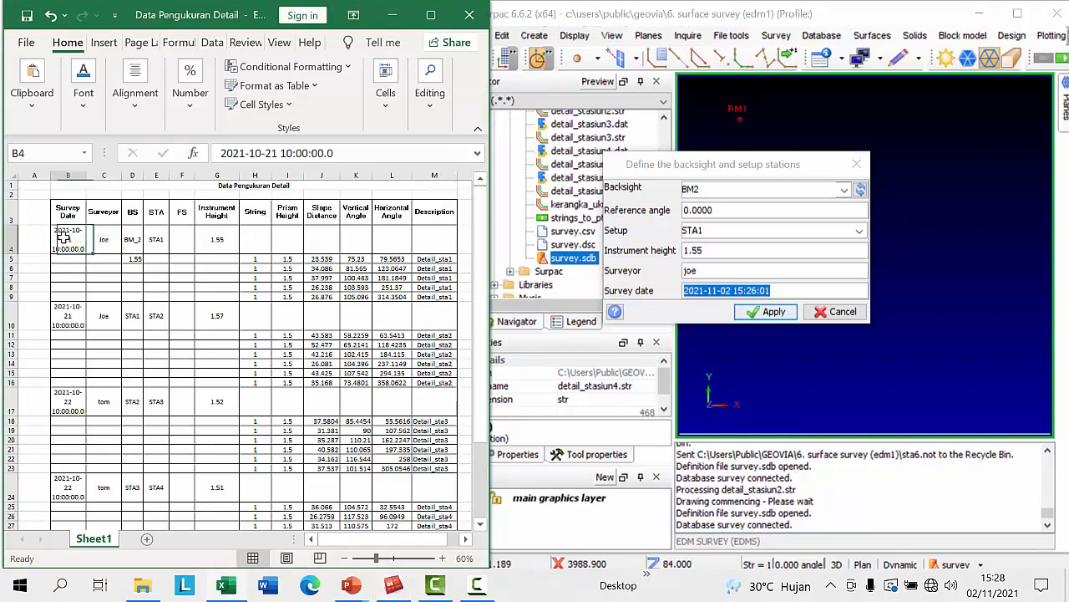
left_click(717, 290)
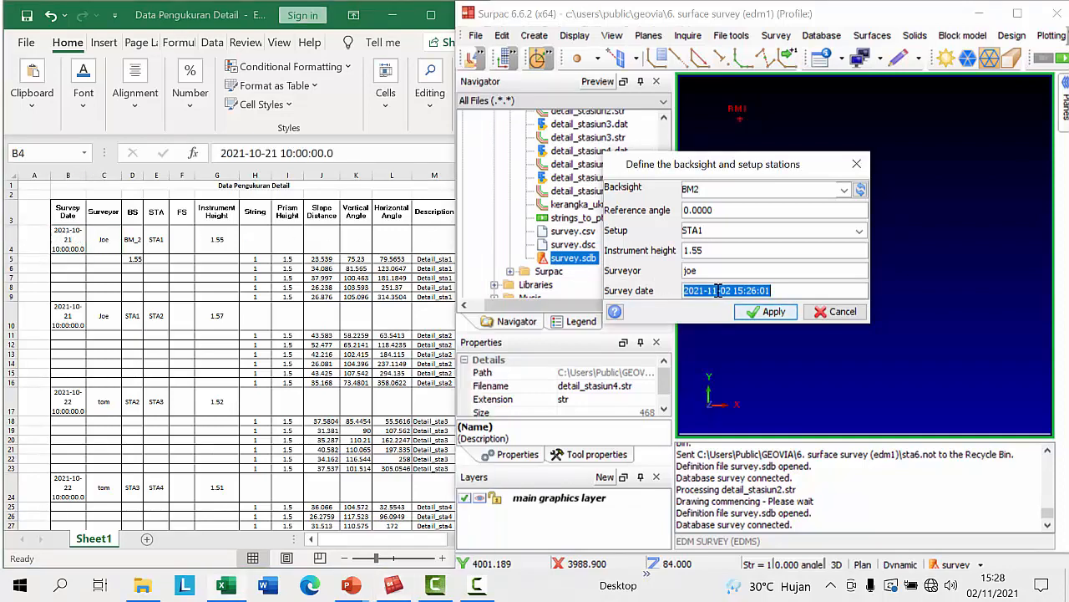
left_click(702, 289)
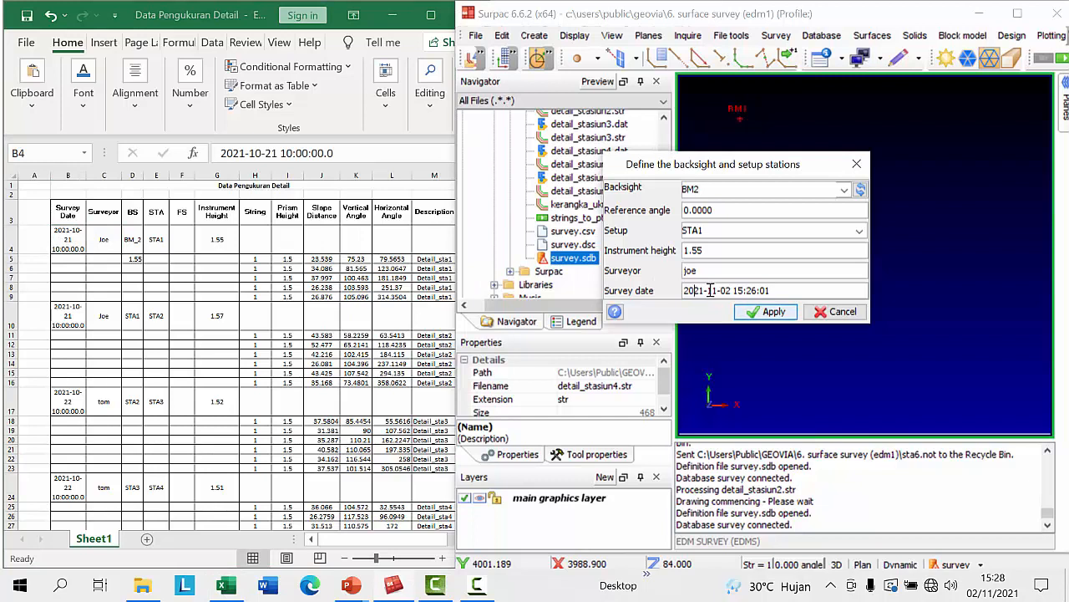
left_click_drag(709, 290, 716, 290)
type("10")
left_click_drag(722, 290, 727, 289)
type("21")
left_click_drag(745, 290, 754, 290)
type("00")
left_click(753, 316)
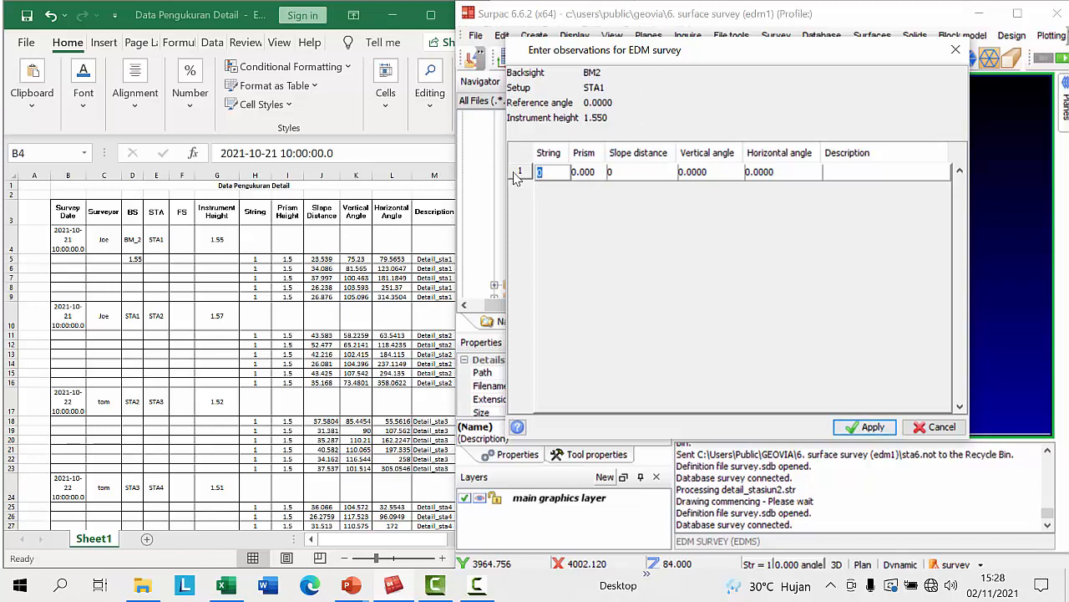
- Add four rows to the EDM observations table so it holds the five STA1 records from the spreadsheet
left_click(303, 285)
left_click(157, 242)
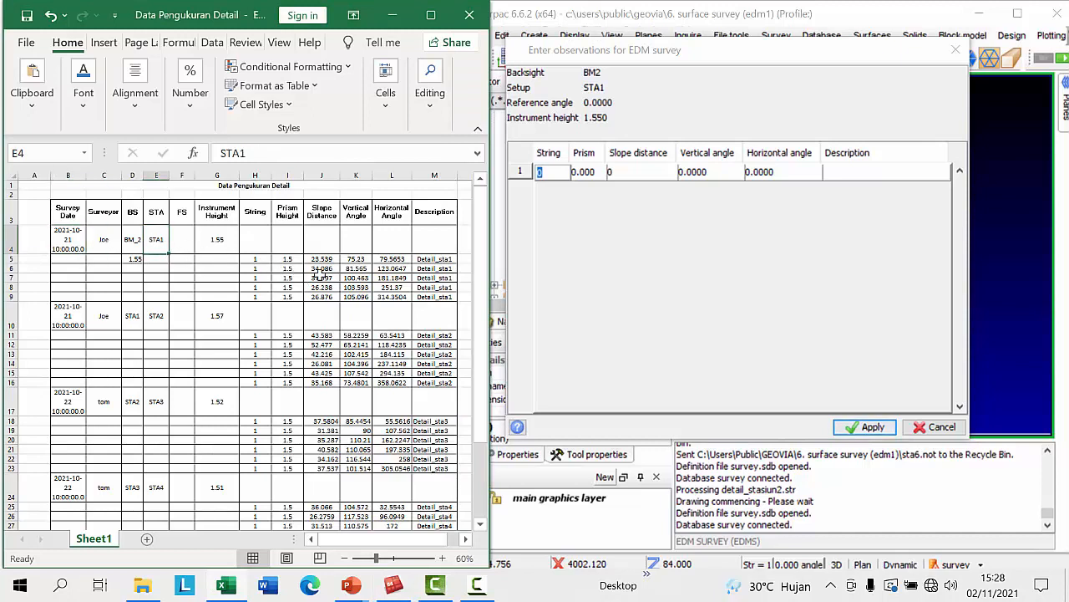
left_click(264, 297)
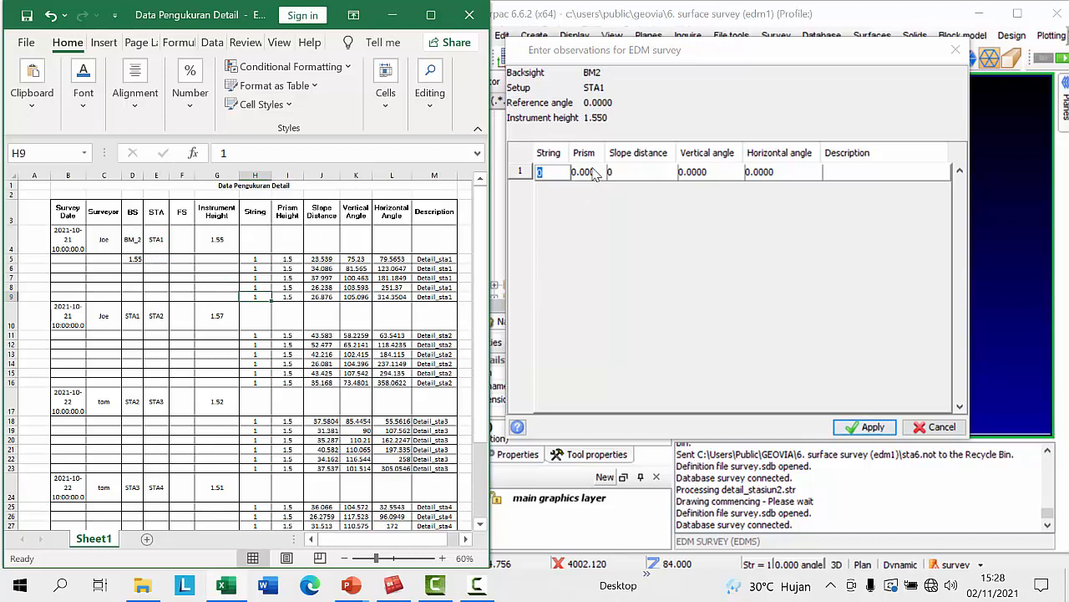
right_click(519, 173)
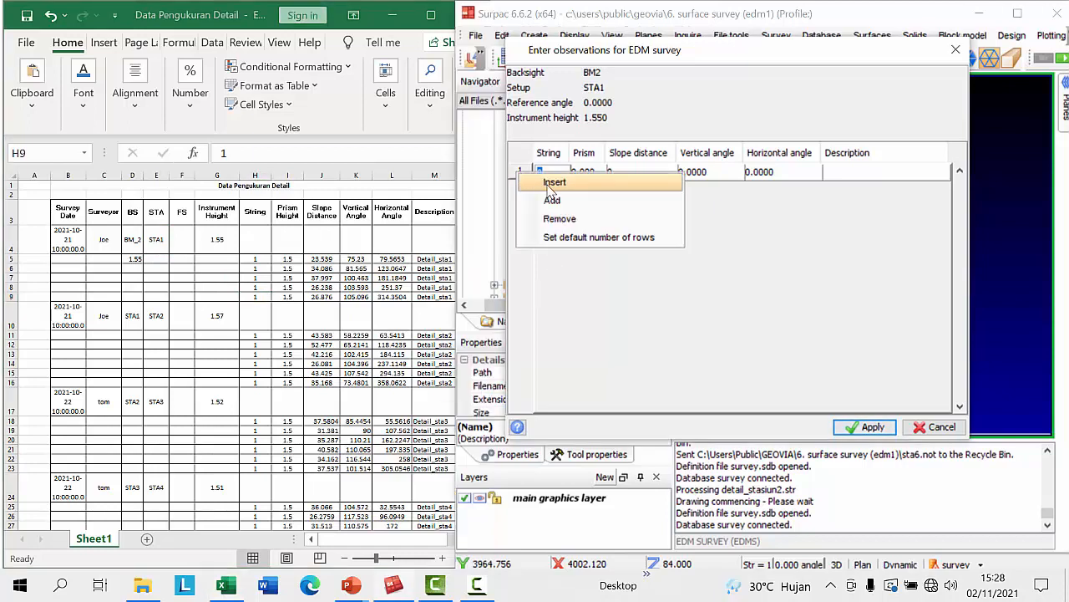
left_click(547, 186)
right_click(524, 191)
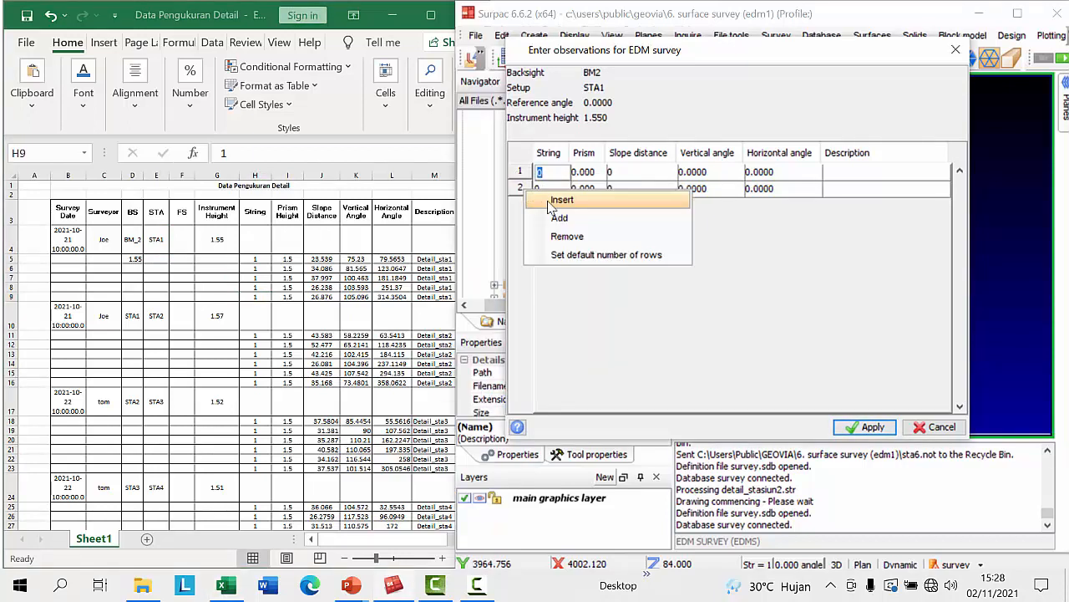
left_click(548, 203)
right_click(521, 205)
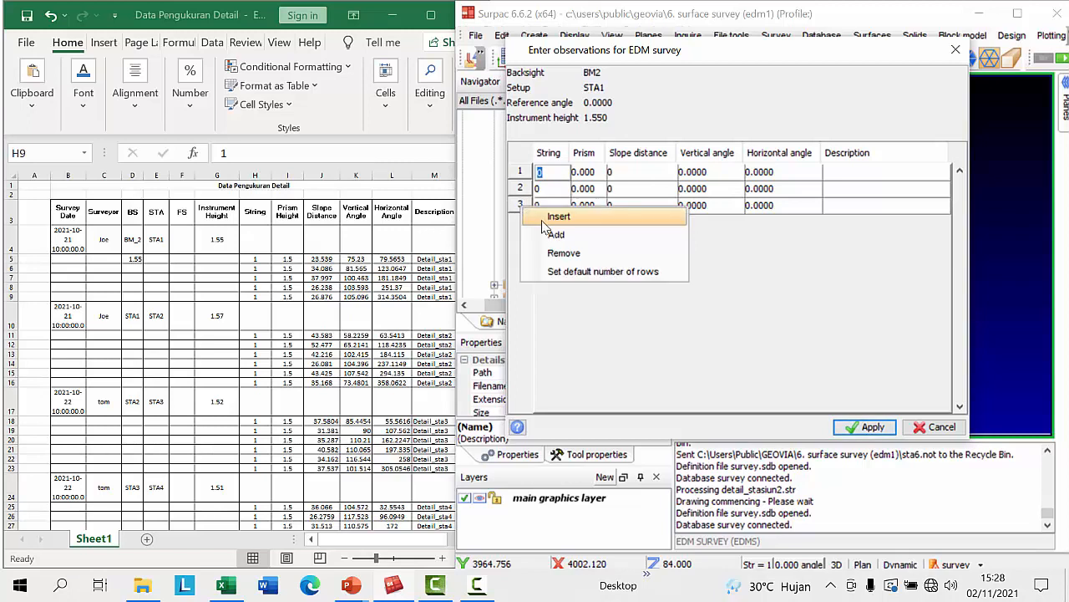
left_click(541, 220)
right_click(525, 224)
left_click(545, 239)
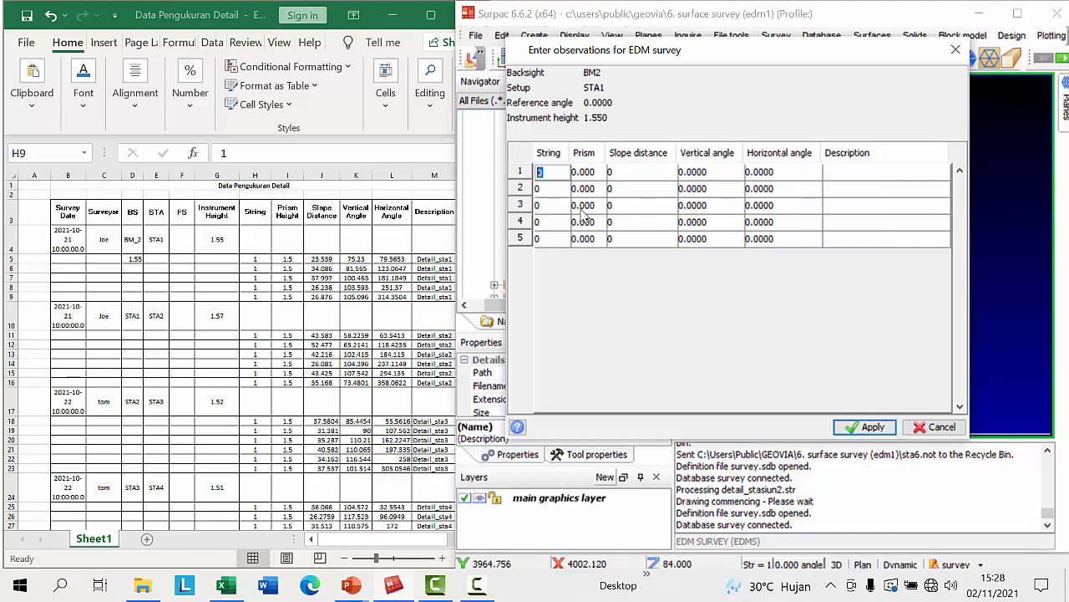
- Set the string number to 1 in all five rows of the observations table
left_click(556, 171)
type("1")
key("Return")
type("1")
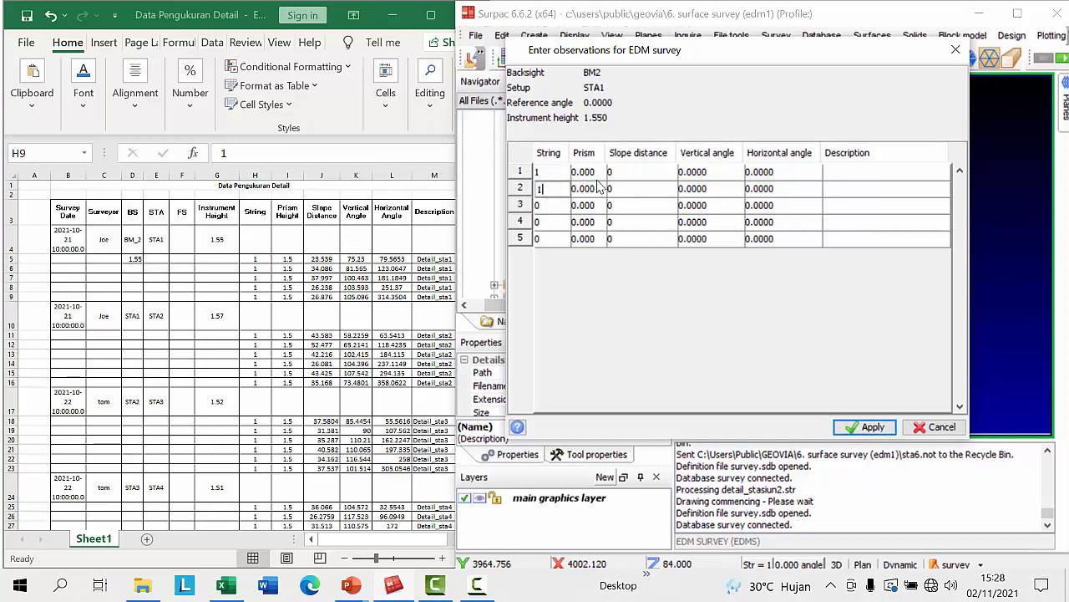
key("Return")
type("1")
key("Return")
type("1")
key("Return")
type("1")
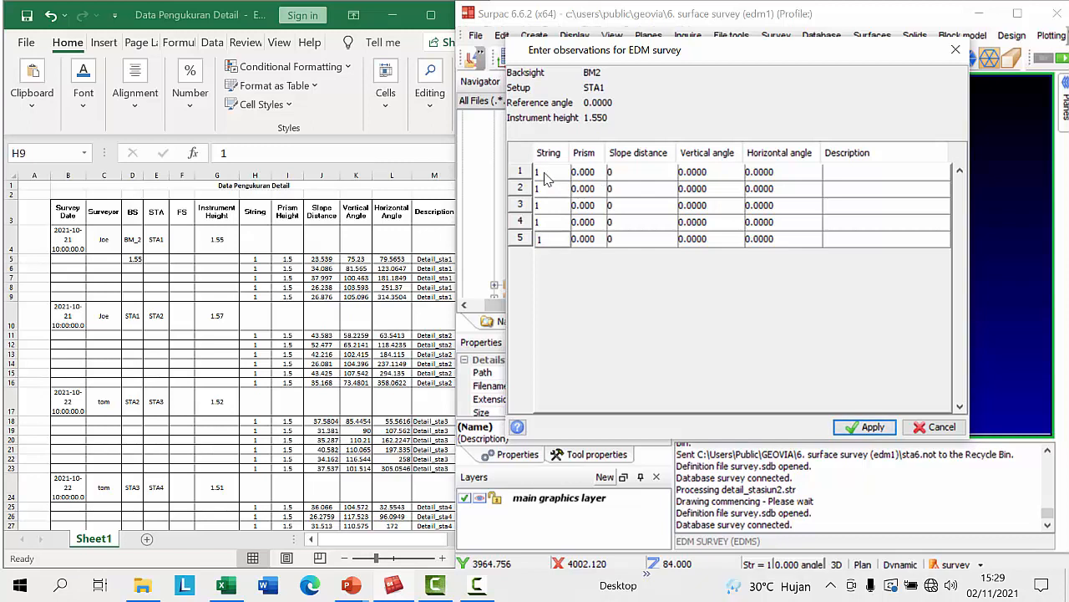
- Set the prism height to 1.5 in all five observation rows
left_click(590, 172)
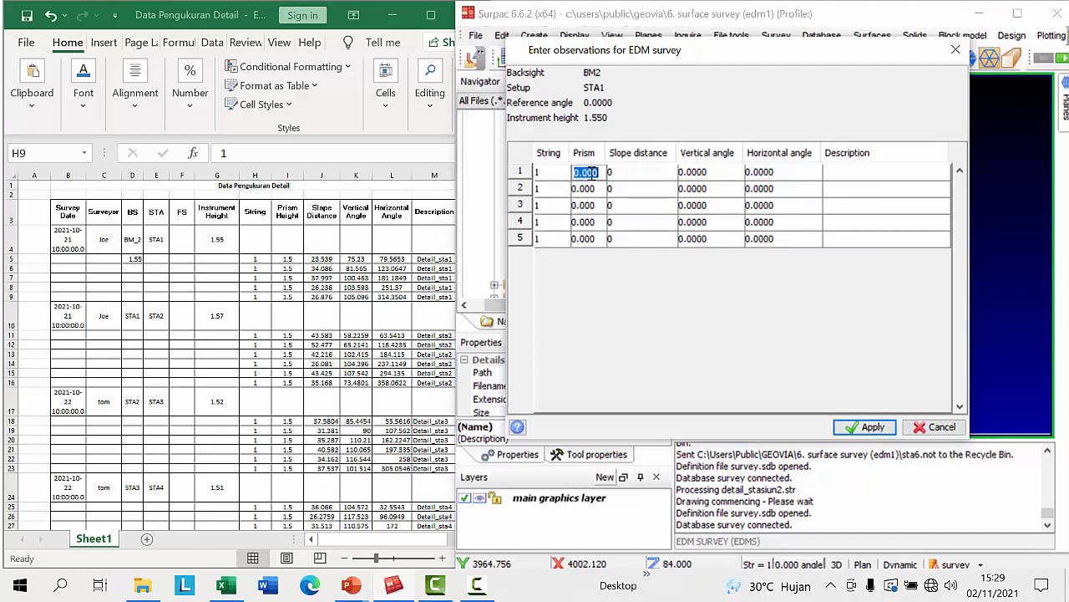
type("1.5")
key("Return")
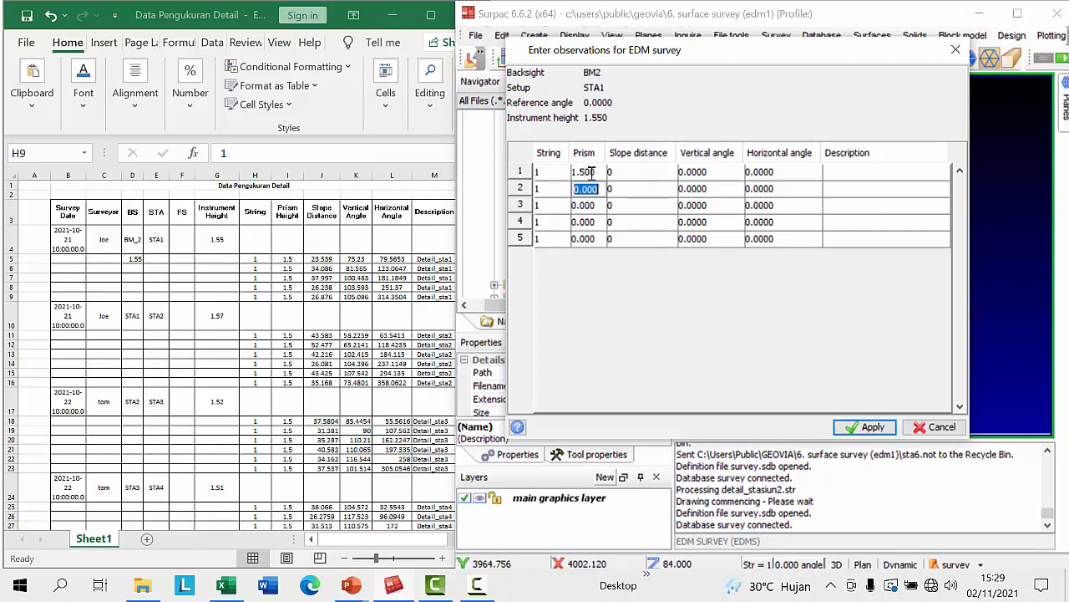
type("1.5")
key("Return")
type("1.5")
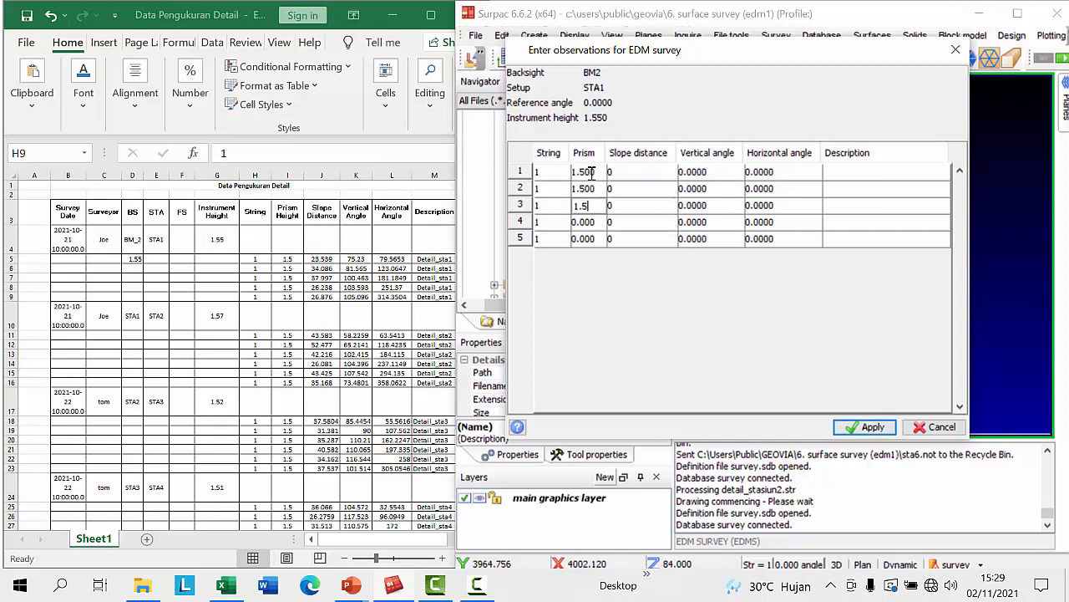
key("Return")
type("1.5")
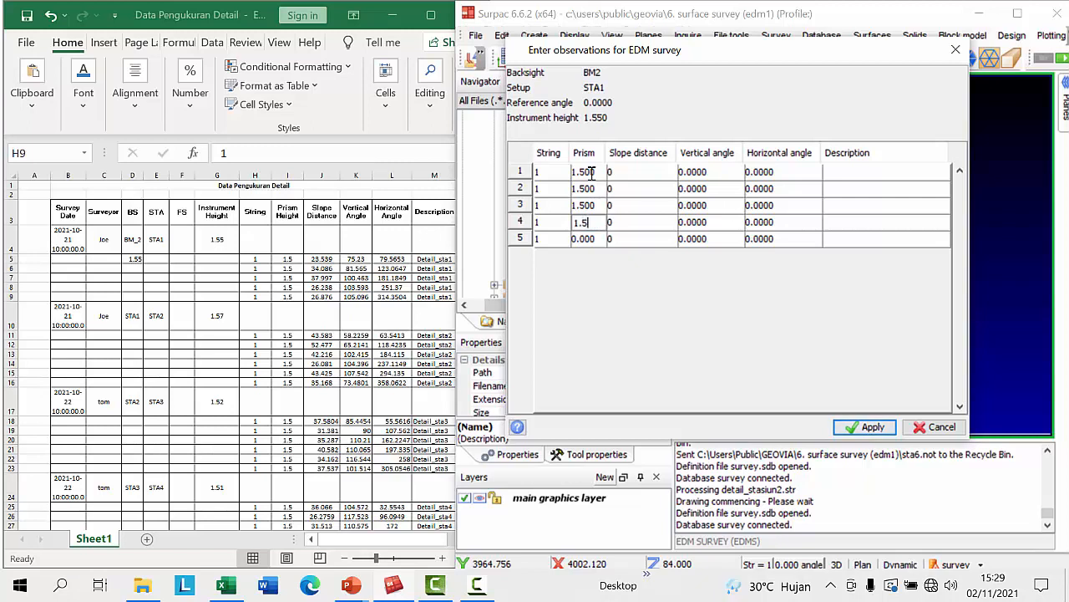
key("Return")
type("1.")
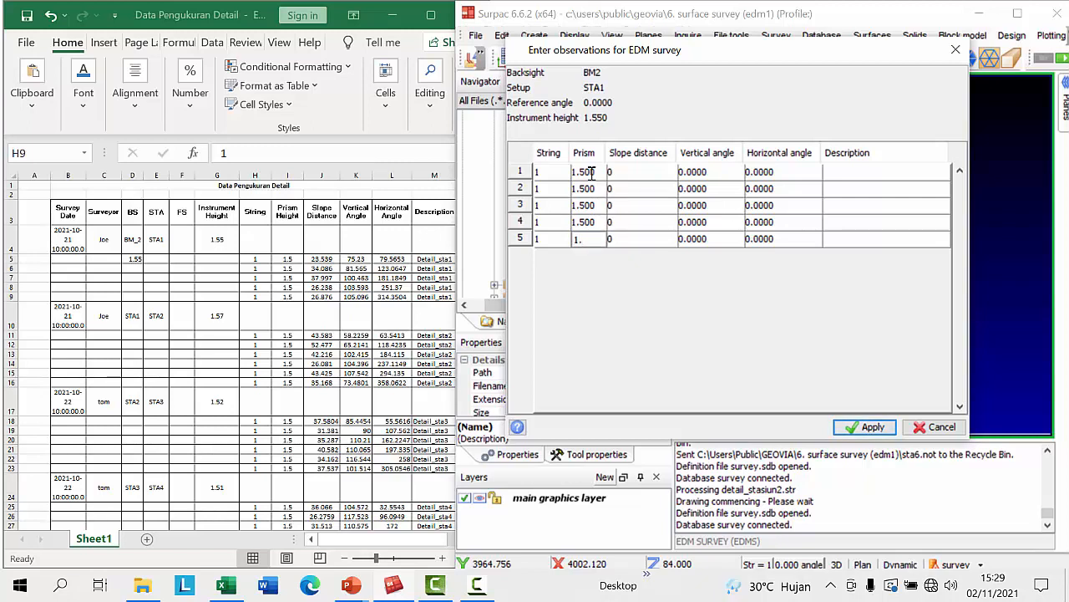
type("5")
key("Return")
- Enter 23.539 as the slope distance of the first STA1 observation
left_click(649, 176)
type("23.")
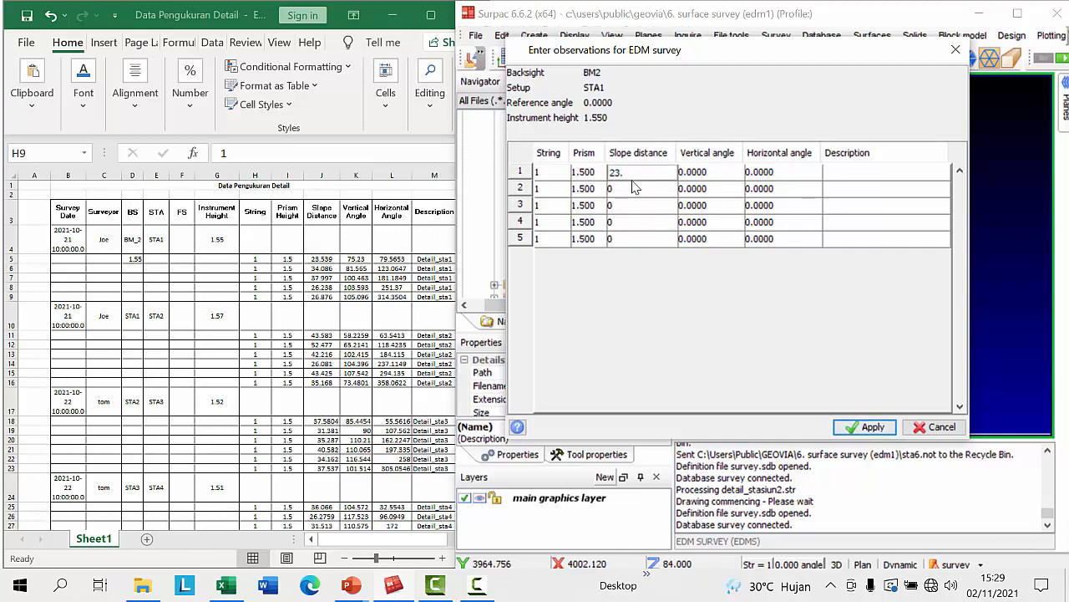
type("539")
left_click(633, 187)
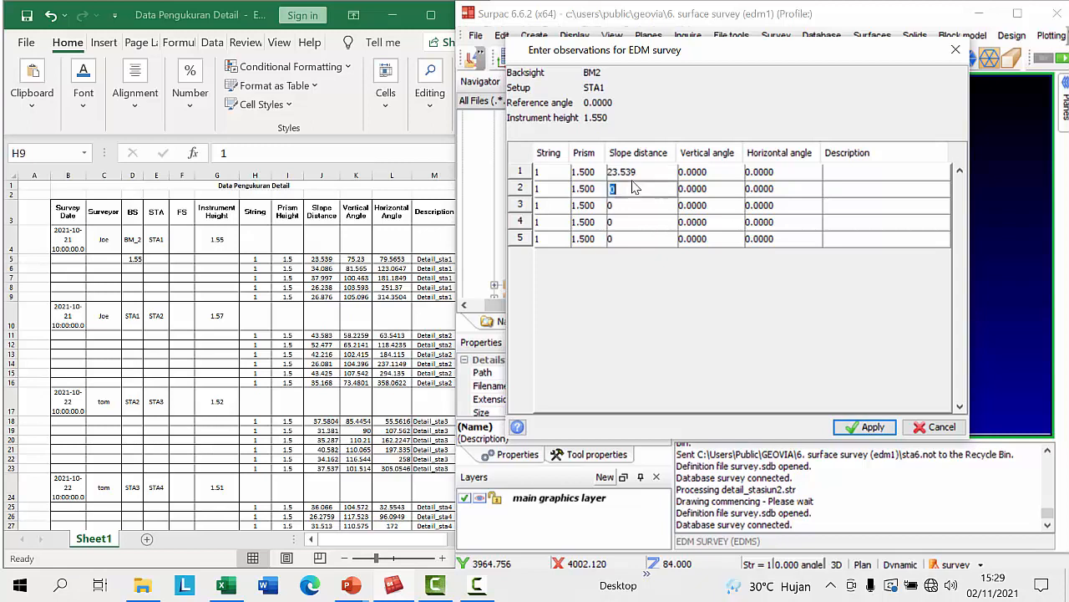
- Try to carry the second STA1 slope distance over from the Excel sheet into the second observation row
left_click(319, 266)
left_click(322, 260)
key("ctrl+c")
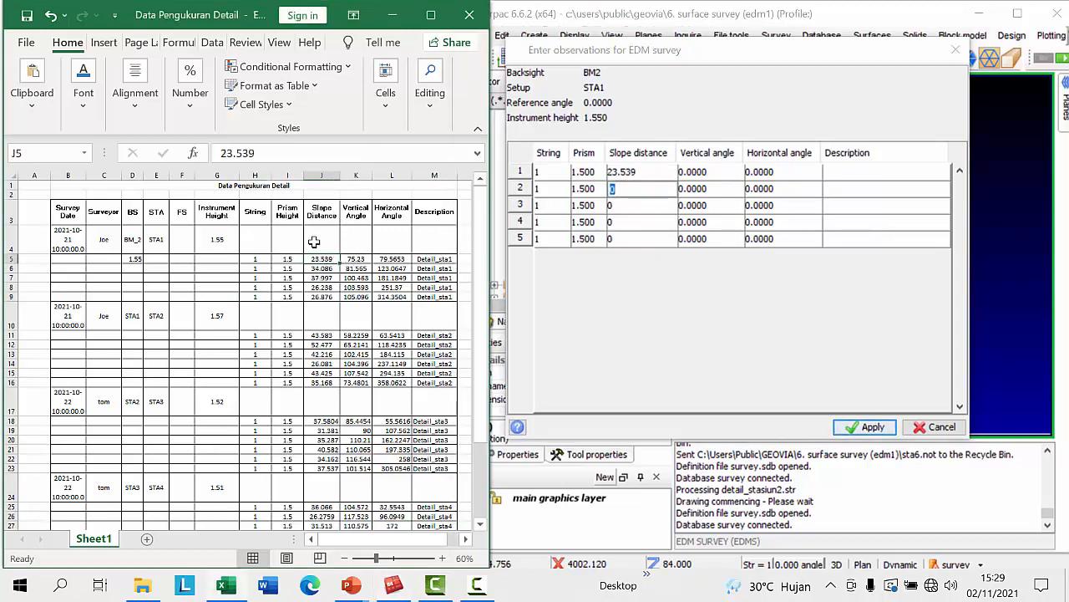
left_click(323, 268)
key("ctrl+c")
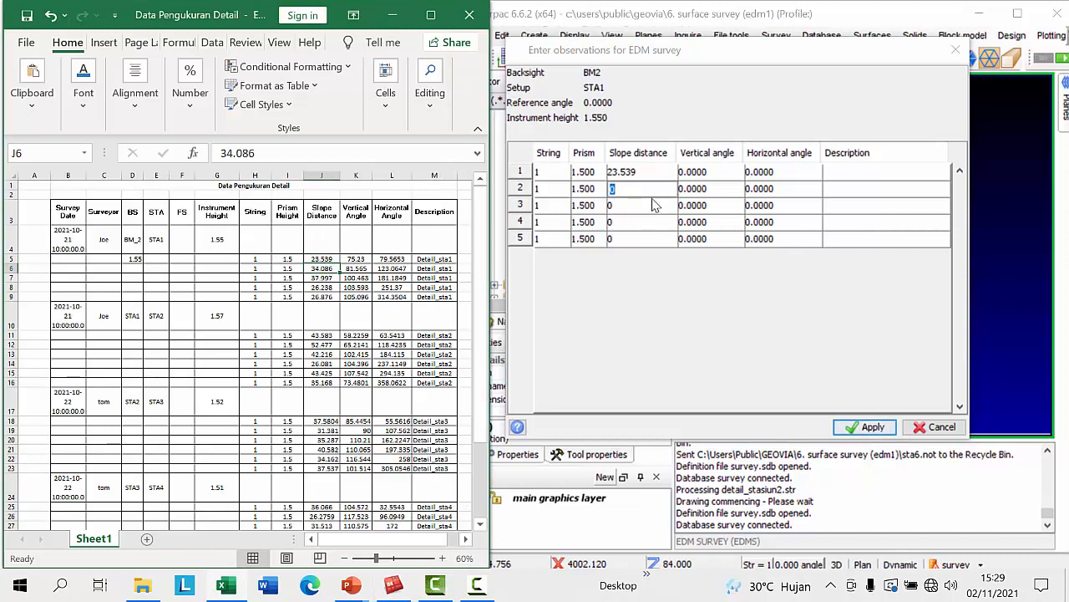
type("34")
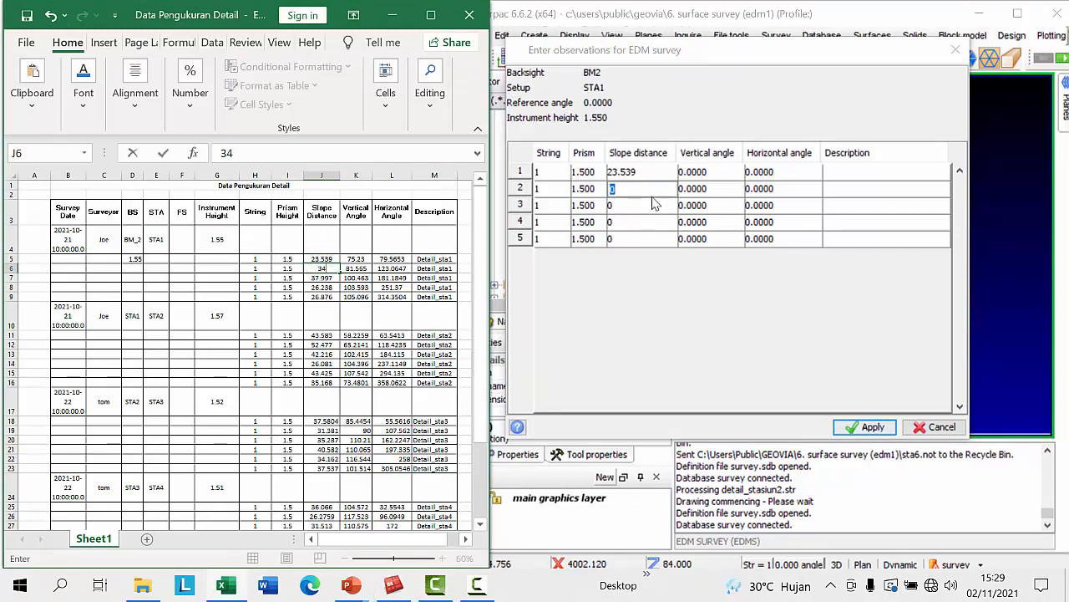
left_click(617, 193)
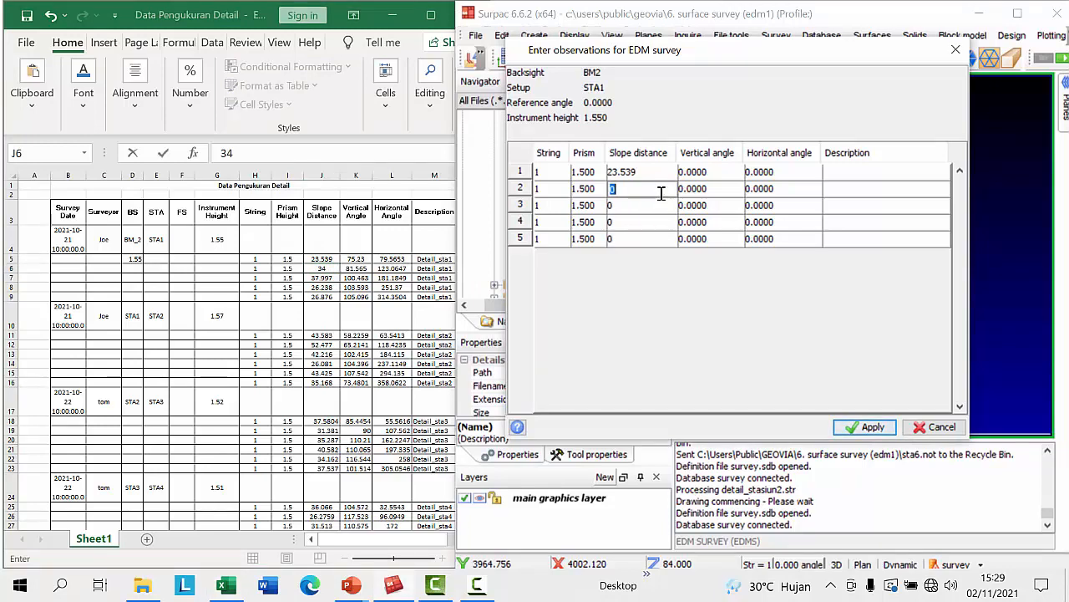
- Leave the observations entry and undo the accidental edit of the second STA1 slope distance in Excel cell J6
key("Escape")
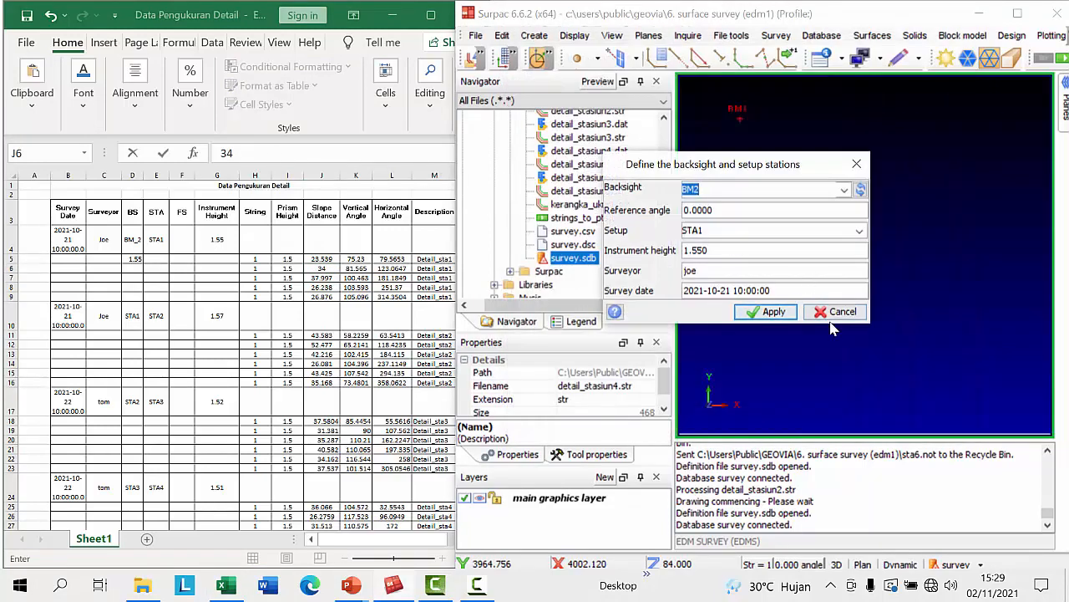
left_click(342, 279)
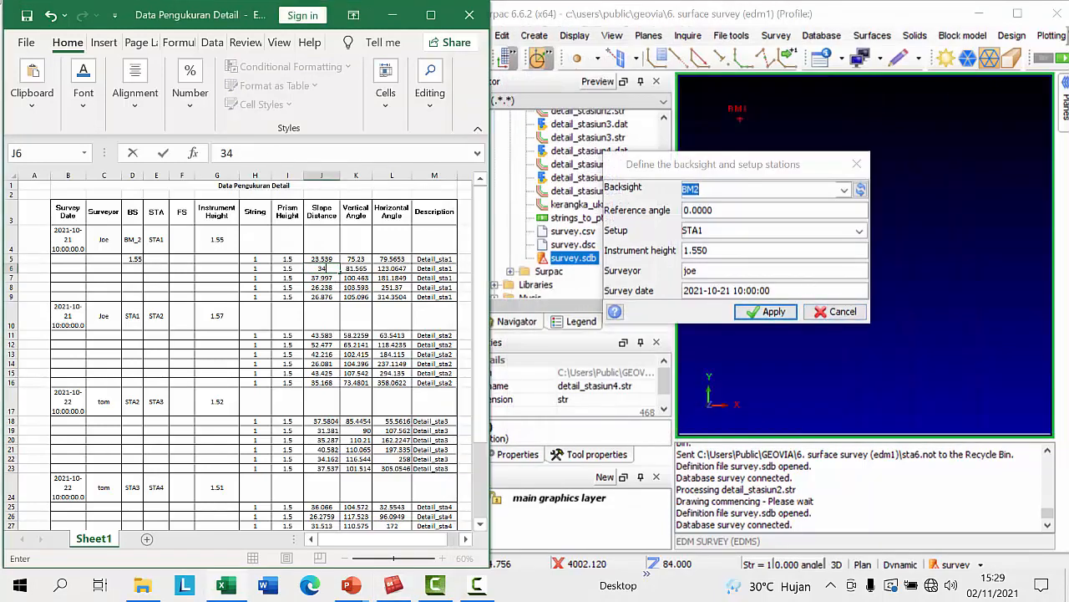
left_click(50, 15)
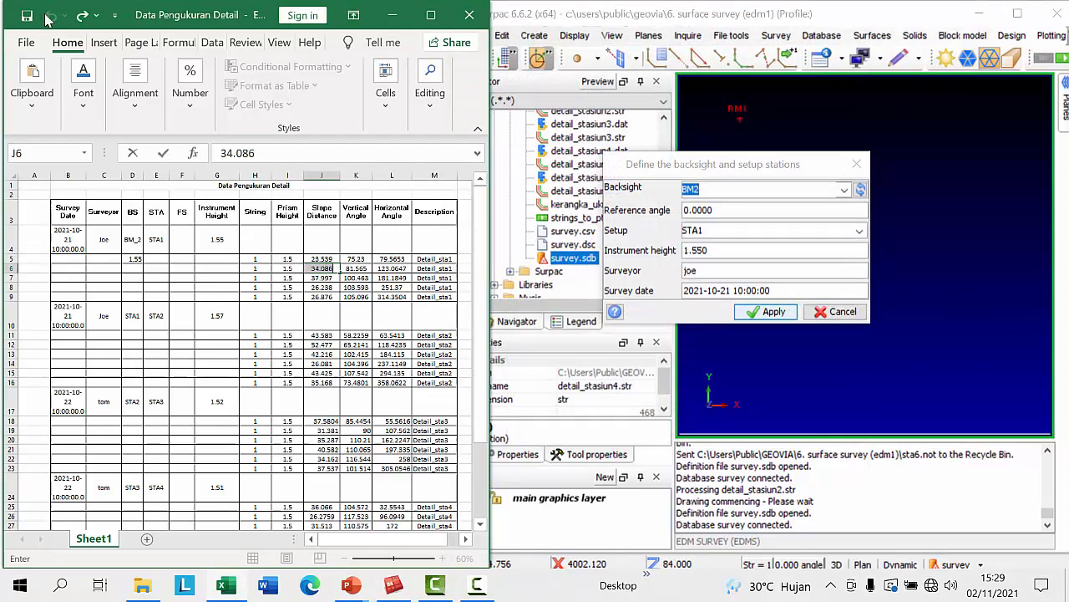
- Reapply the BM2 backsight and STA1 setup in Surpac and add four rows to the empty observations table
left_click(766, 311)
right_click(520, 175)
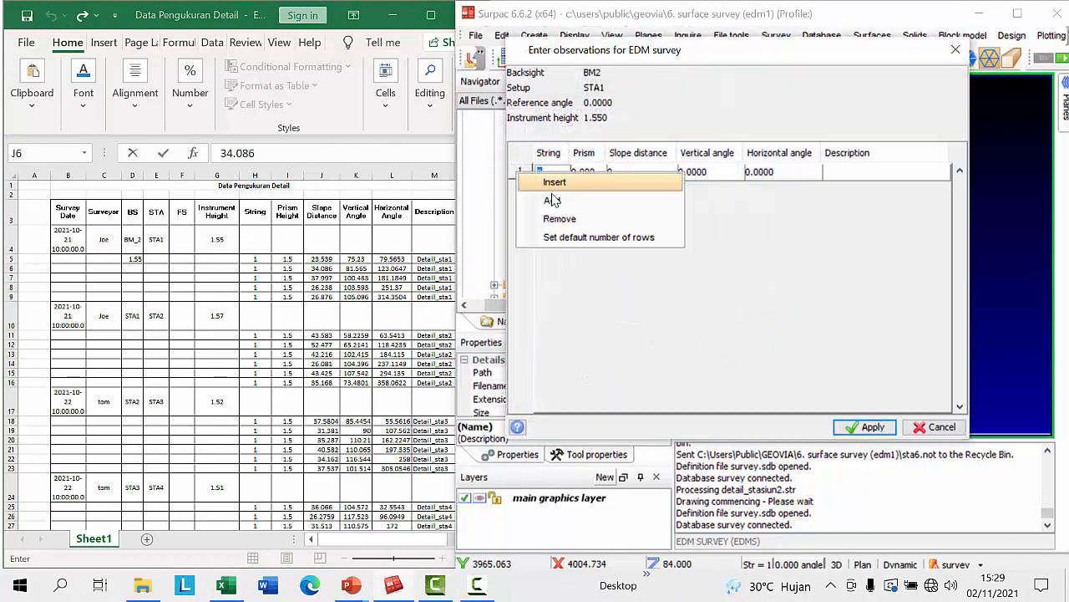
left_click(551, 185)
right_click(525, 195)
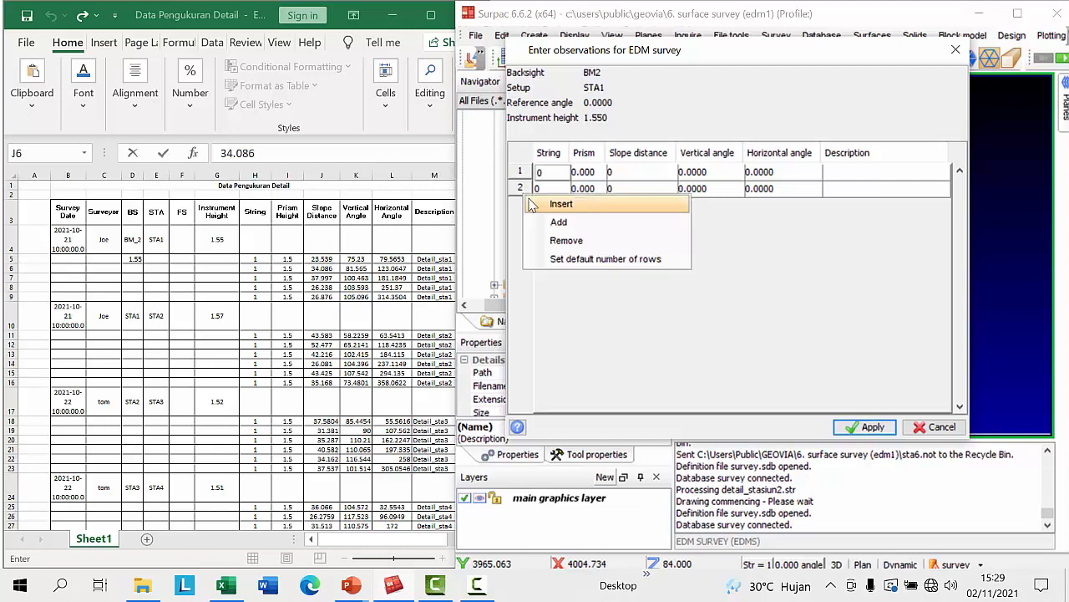
left_click(547, 222)
right_click(523, 204)
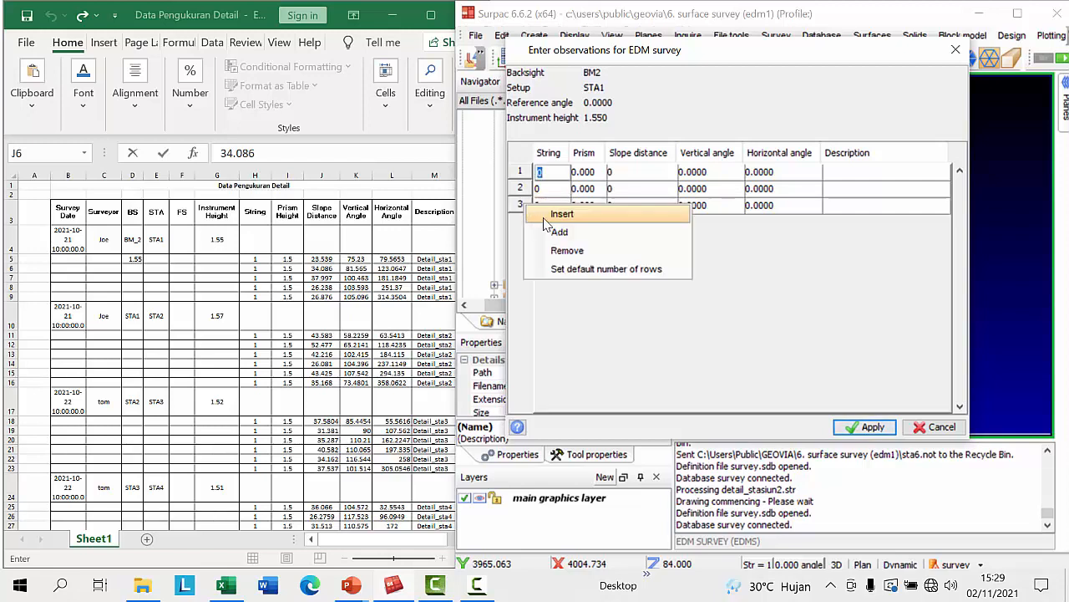
left_click(539, 230)
right_click(520, 223)
left_click(548, 249)
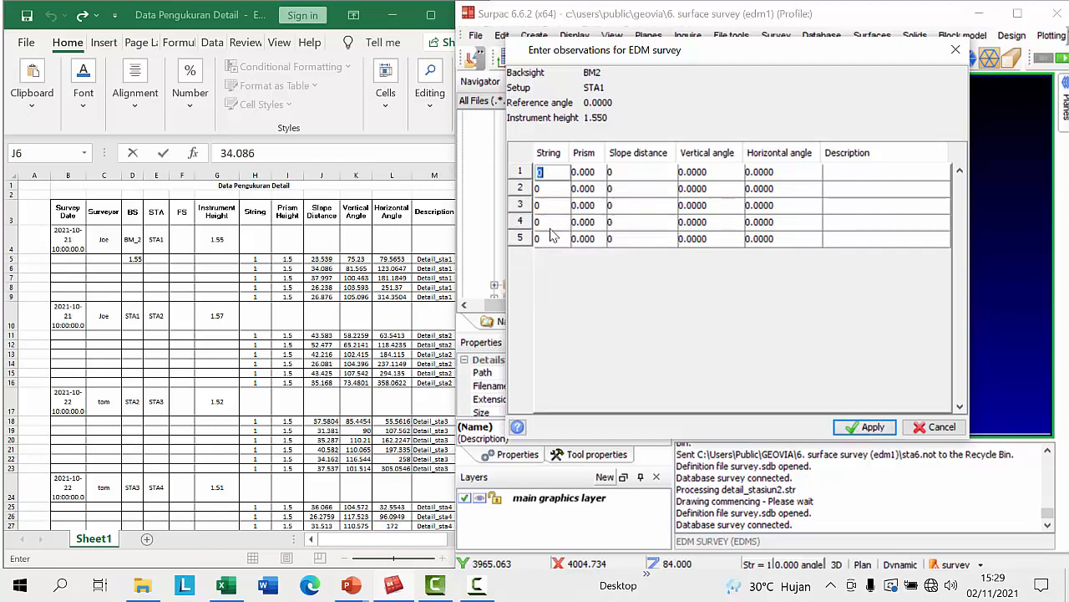
- Assign string number 1 to each of the five rows in the reopened observations table
left_click(556, 172)
key("BackSpace")
type("1")
key("Down")
type("1")
key("Down")
type("1")
key("Down")
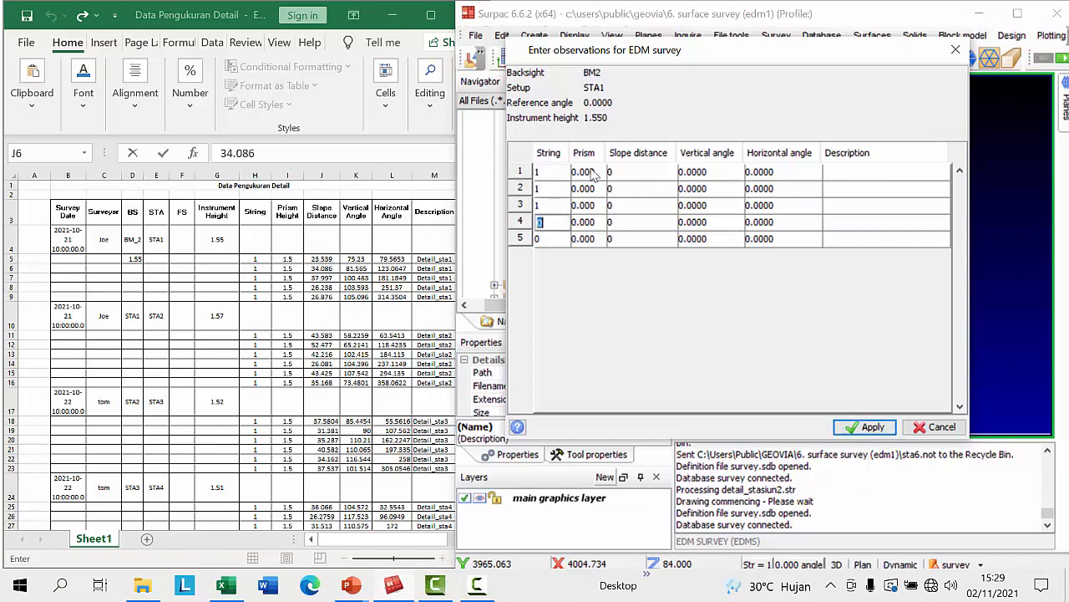
type("1")
key("Down")
type("1")
- Enter a prism height of 1.5 for each of the five STA1 observations
left_click(592, 171)
type("1.")
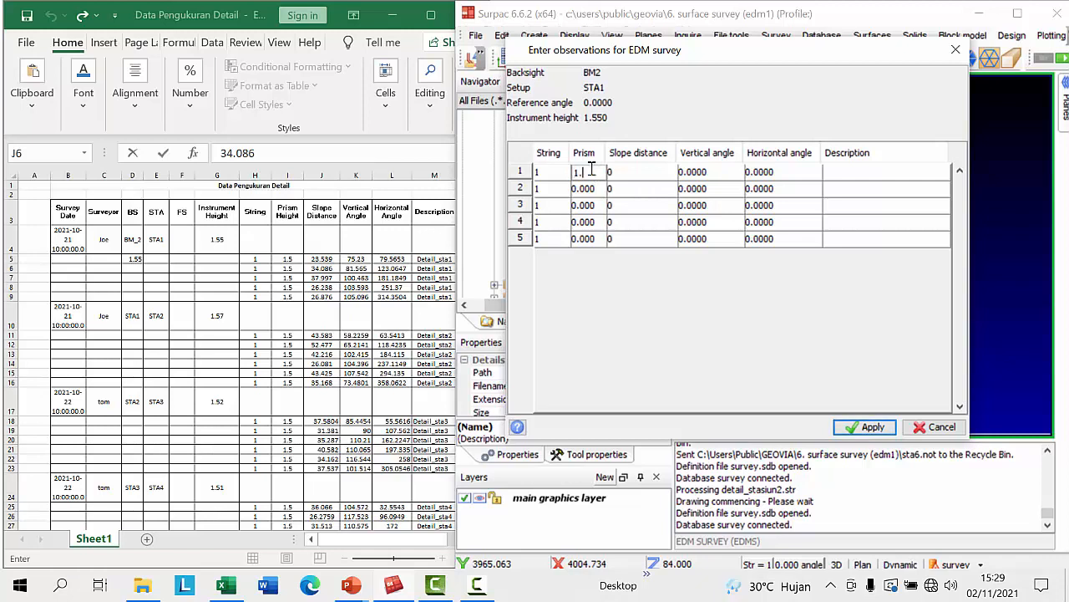
type("5")
key("Down")
type("1.5")
key("Down")
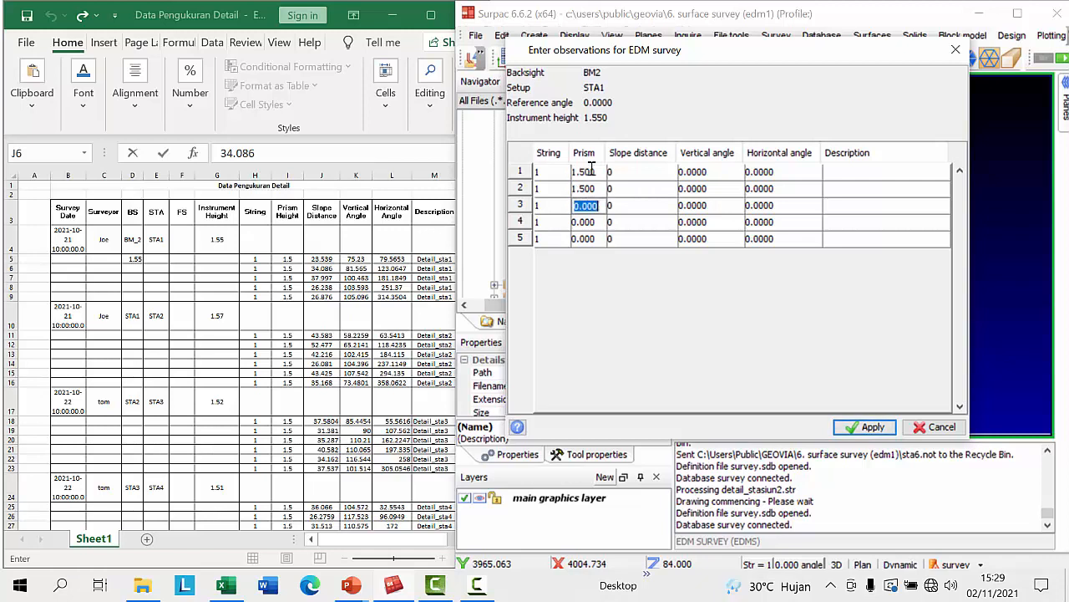
type("1.5")
key("Down")
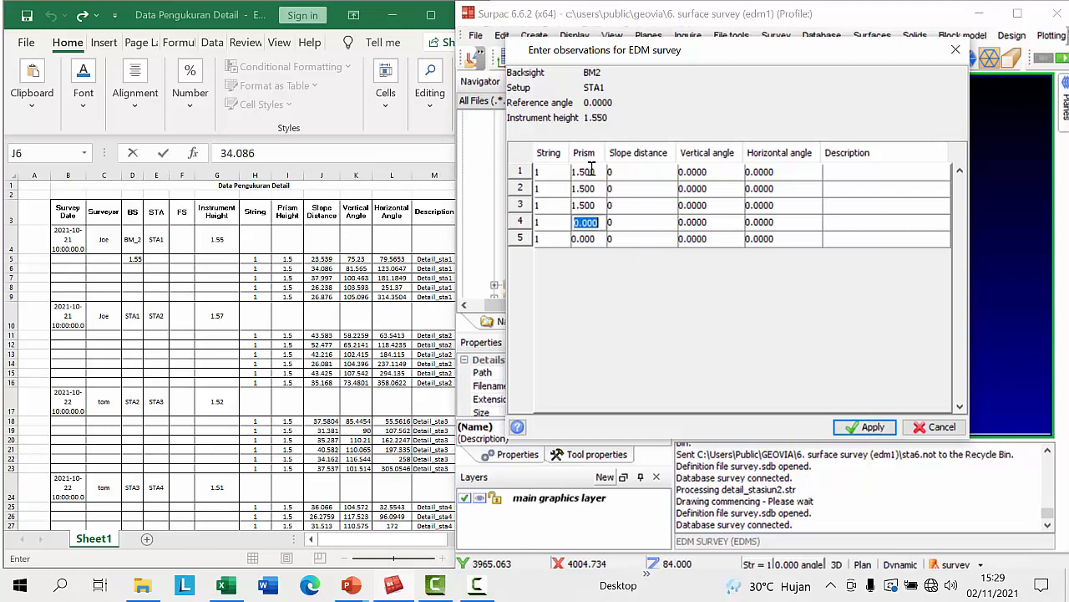
type("1.5")
key("Down")
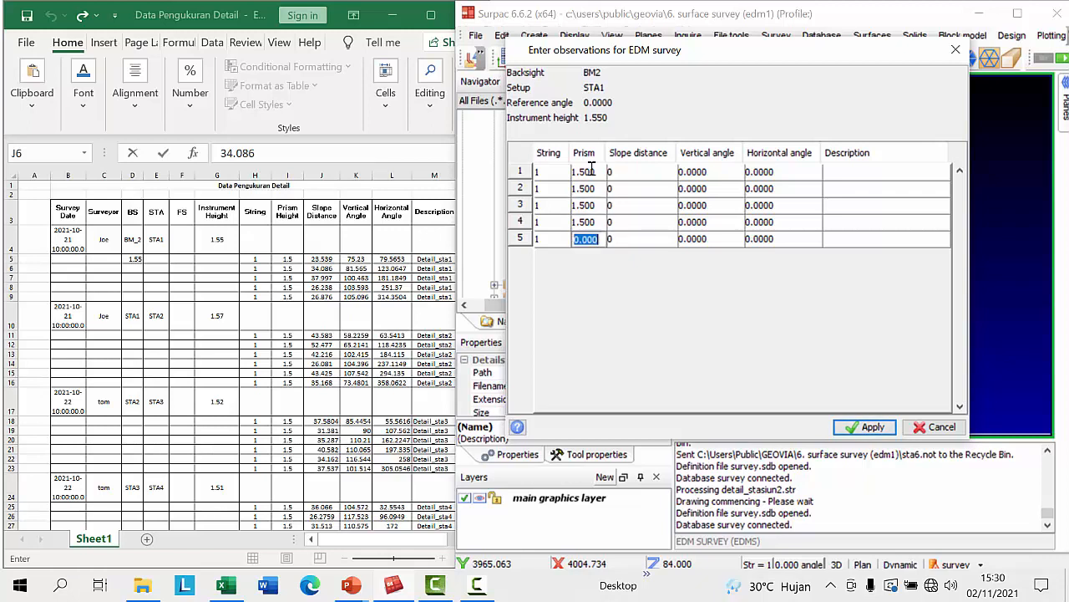
type("1.5")
key("Return")
- Enter the slope distances 23.539, 34.086, 37.997, 26.238 and 26.876 for the five STA1 observations in row order
left_click(653, 174)
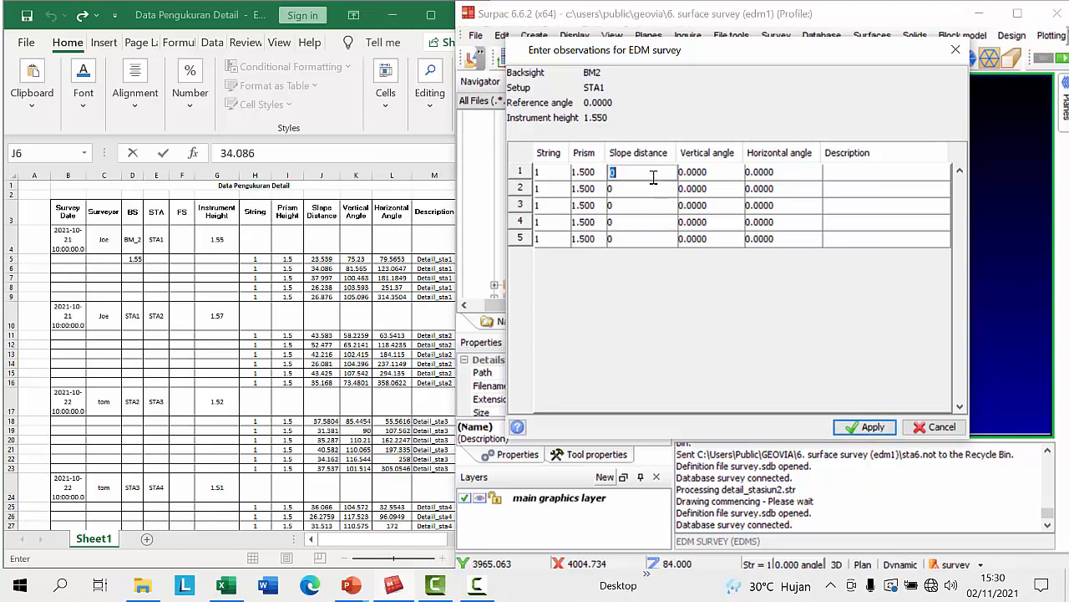
type("23.539")
key("Return")
type("34.086")
key("Return")
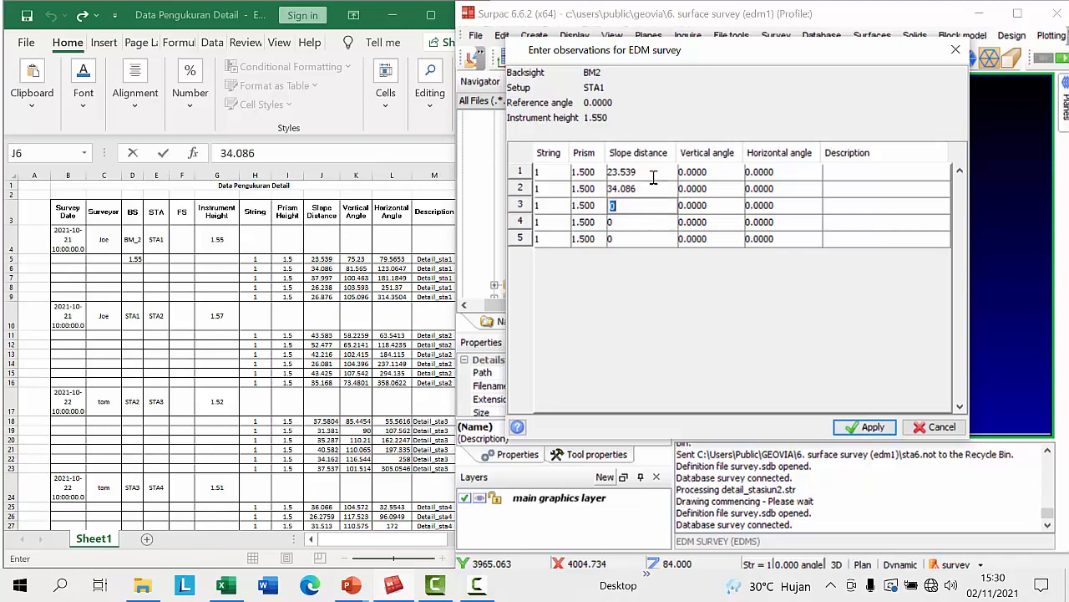
type("37.997")
key("Return")
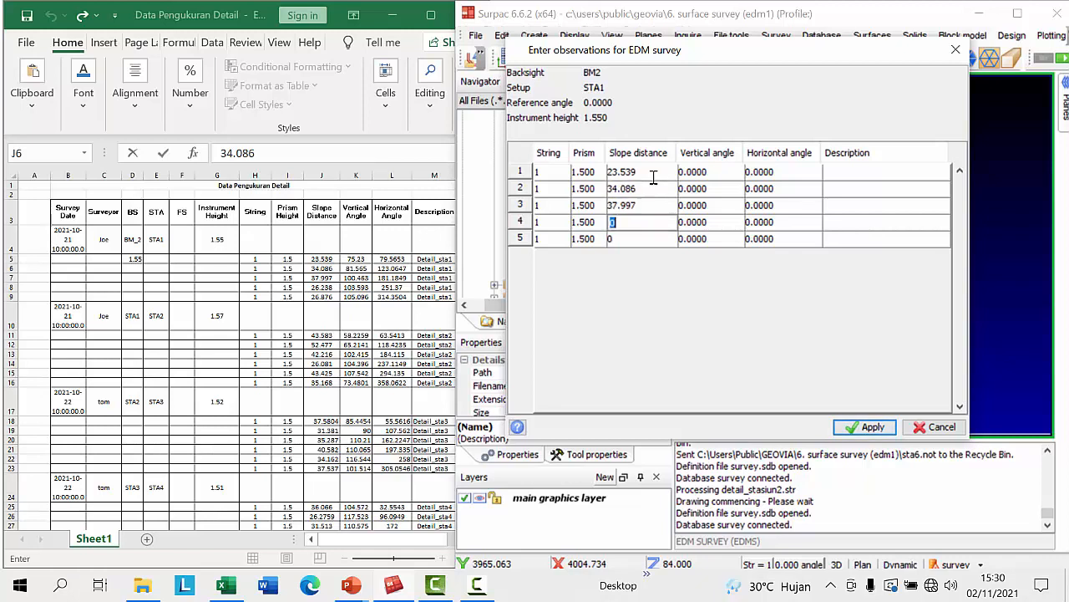
type("26.238")
key("Return")
type("2")
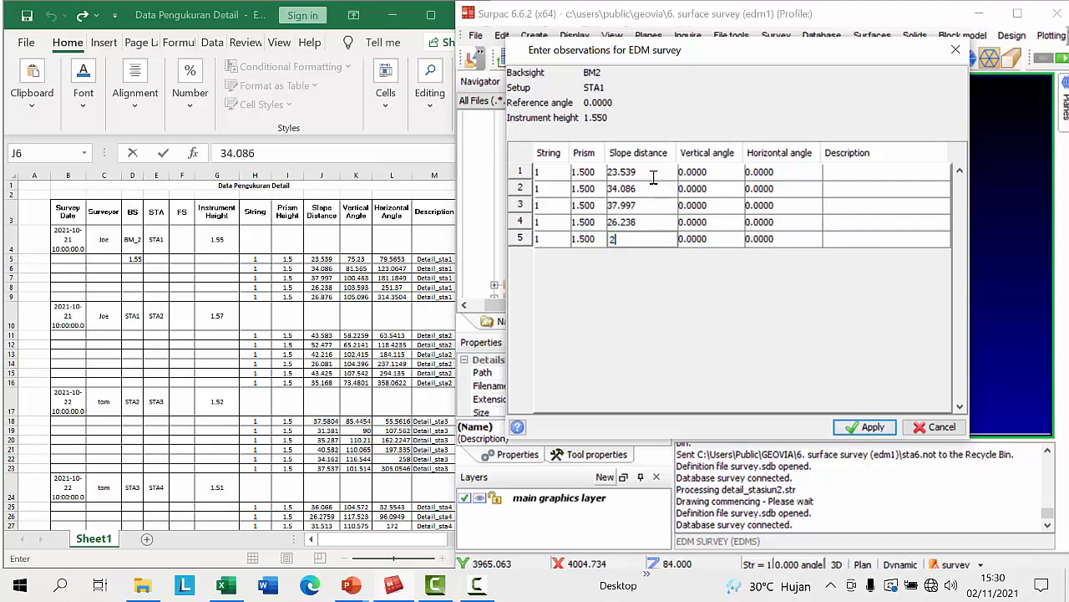
type("6.876")
- Set the vertical angles of the first two STA1 observations to 75.2300 and 81.5650
left_click(719, 174)
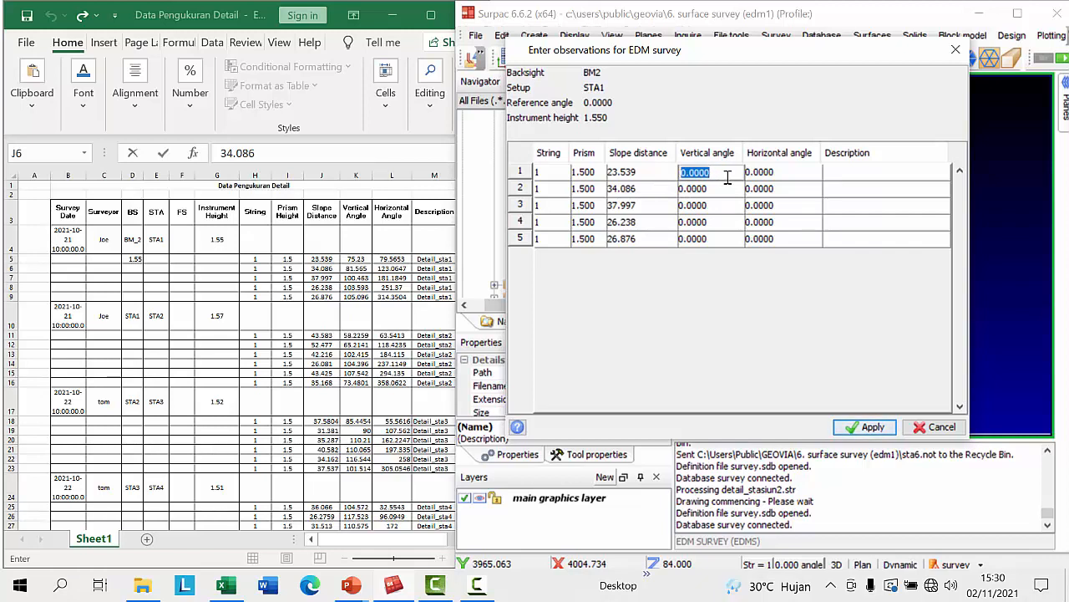
type("75.2300")
left_click_drag(681, 173, 714, 173)
left_click(684, 172)
left_click_drag(695, 172, 706, 172)
left_click(710, 173)
left_click(712, 189)
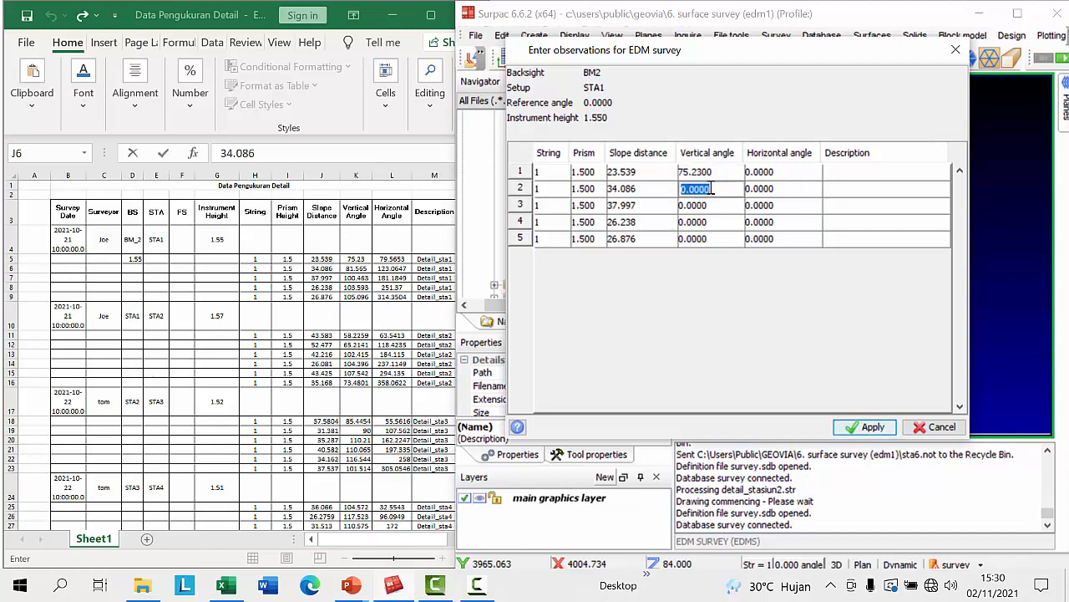
type("81.5650")
key("Return")
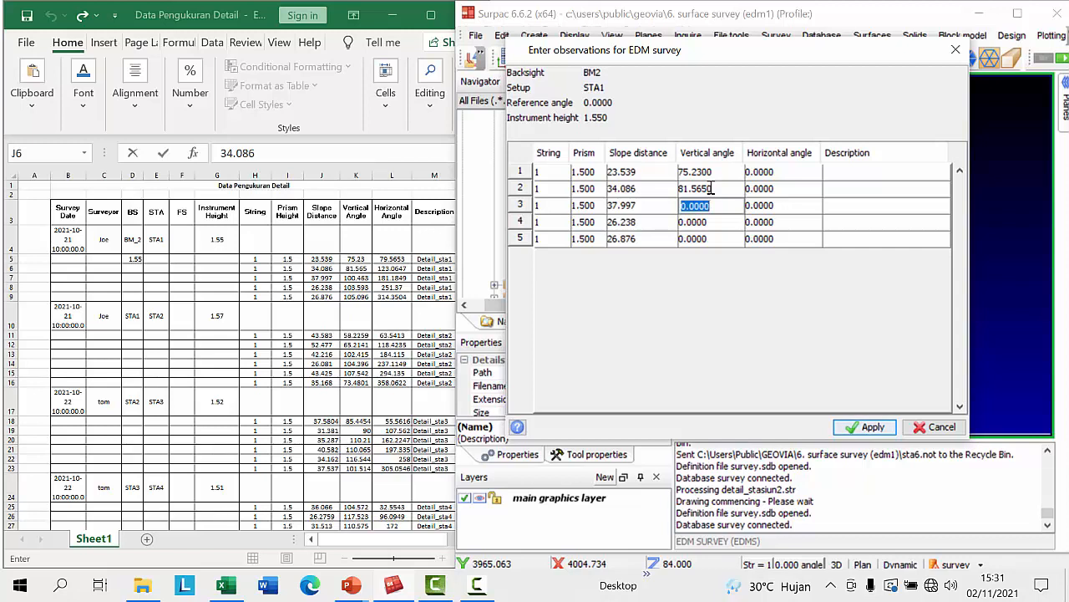
- Enter the vertical angles 100.4630, 103.5930 and 105.0960 for observations 3 to 5
type("100.46")
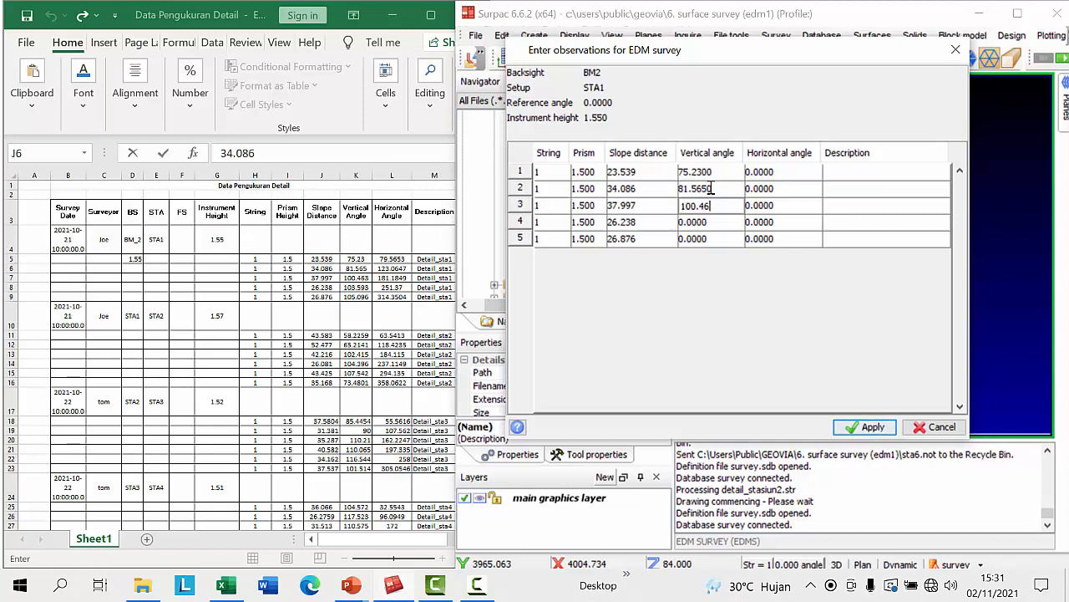
type("30")
key("Return")
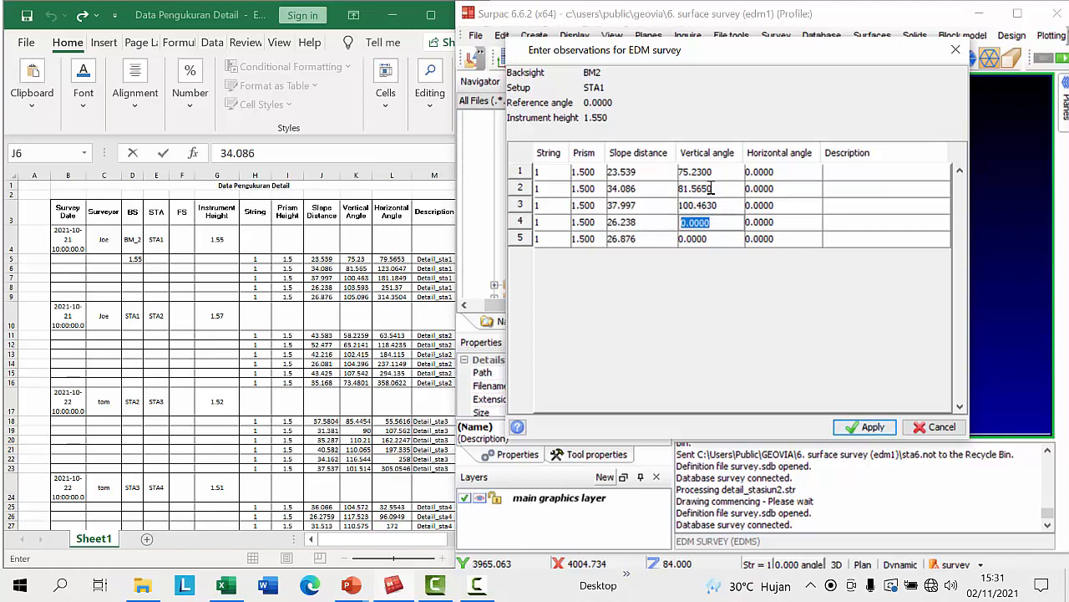
type("10")
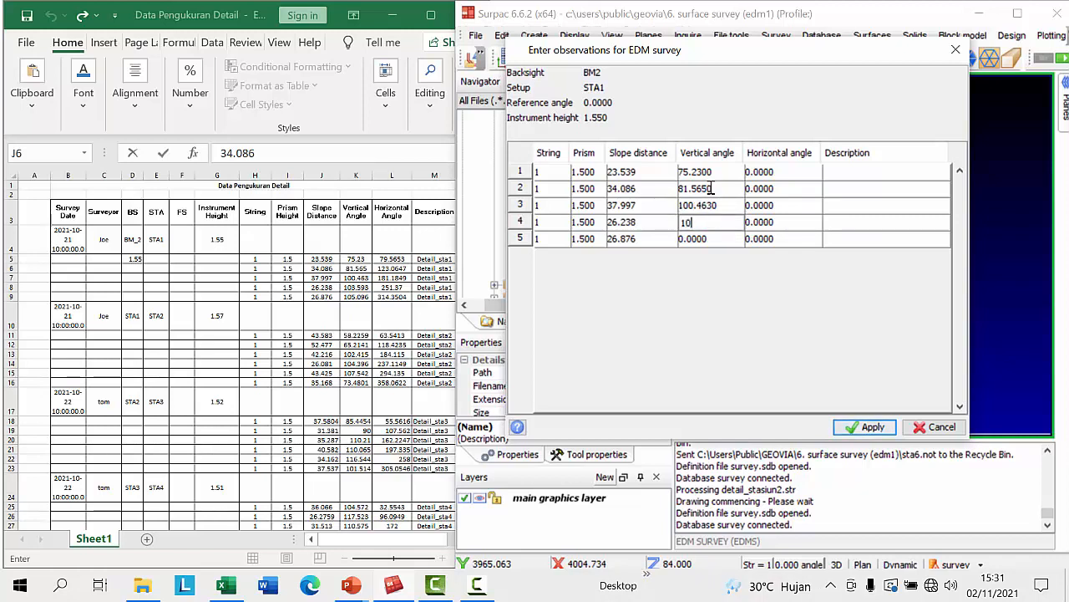
type("3.5930")
key("Return")
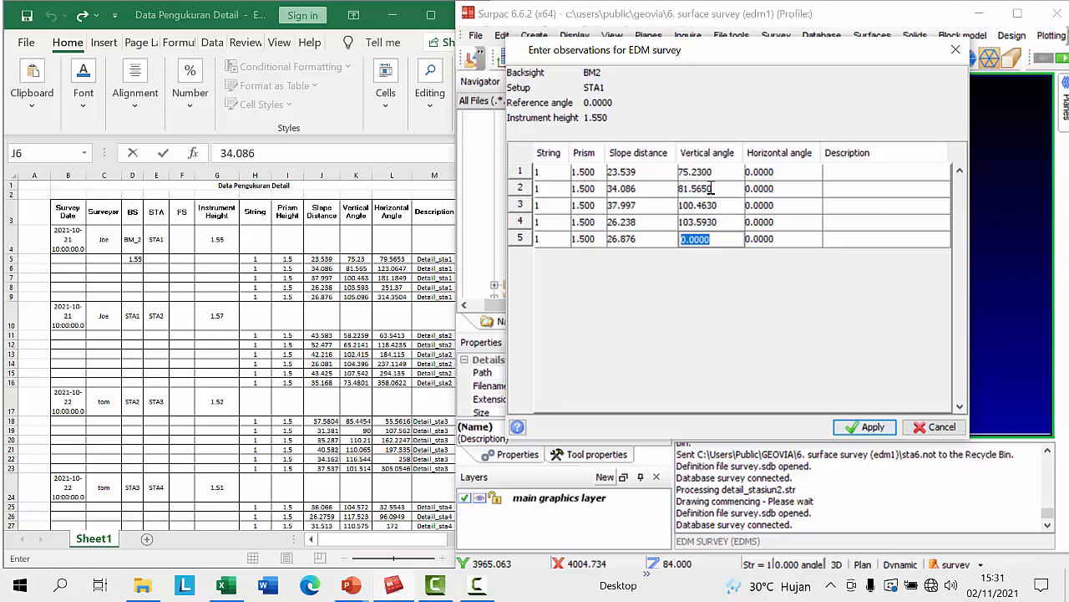
type("105.0960")
- Enter the horizontal angles 79.5653, 123.0647, 181.1849, 251.3700 and 314.3504 for the five STA1 observations in row order
left_click(787, 173)
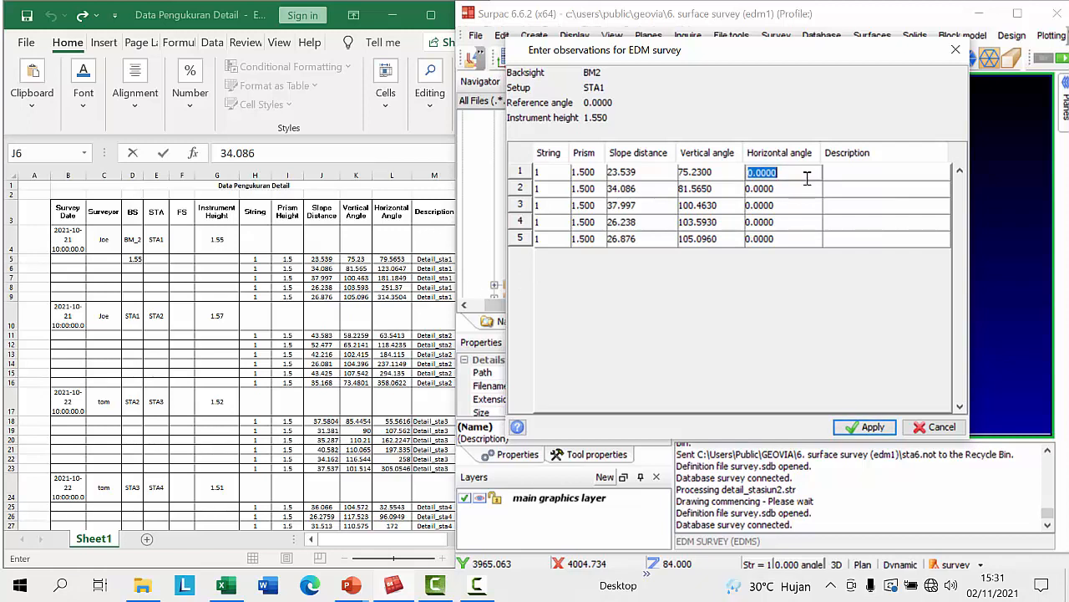
type("79.5653")
key("Return")
type("1")
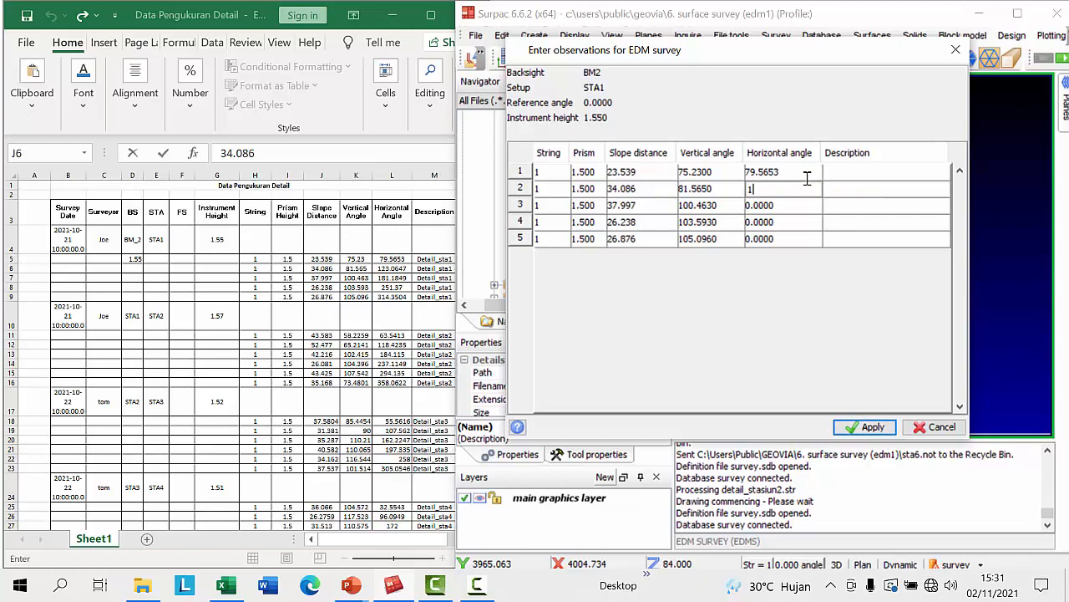
type("23.0647")
key("Return")
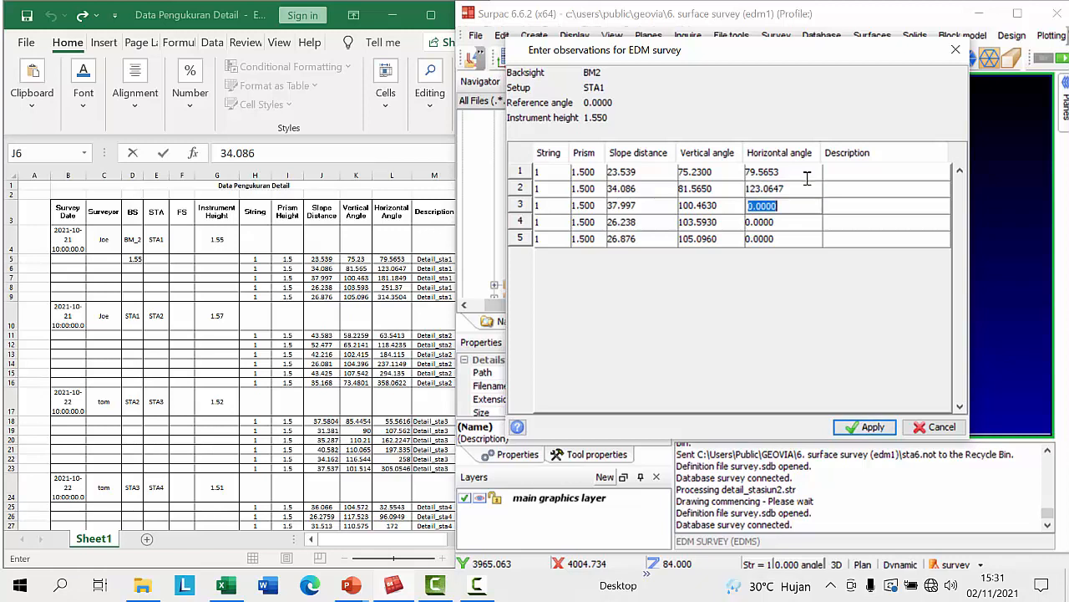
type("181.1849")
key("Return")
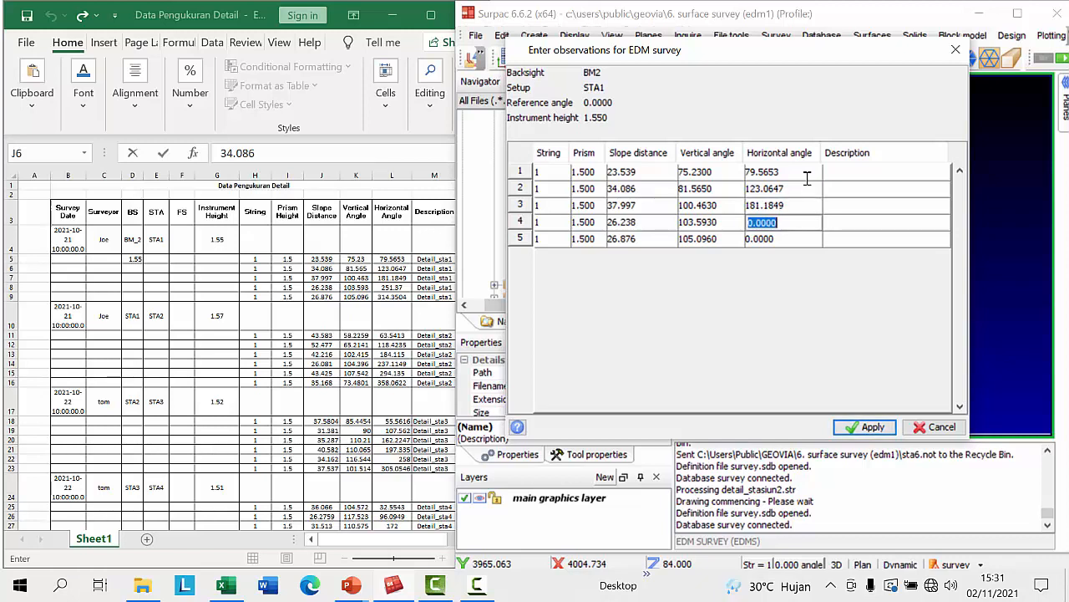
type("251.3700")
key("Return")
type("314.2")
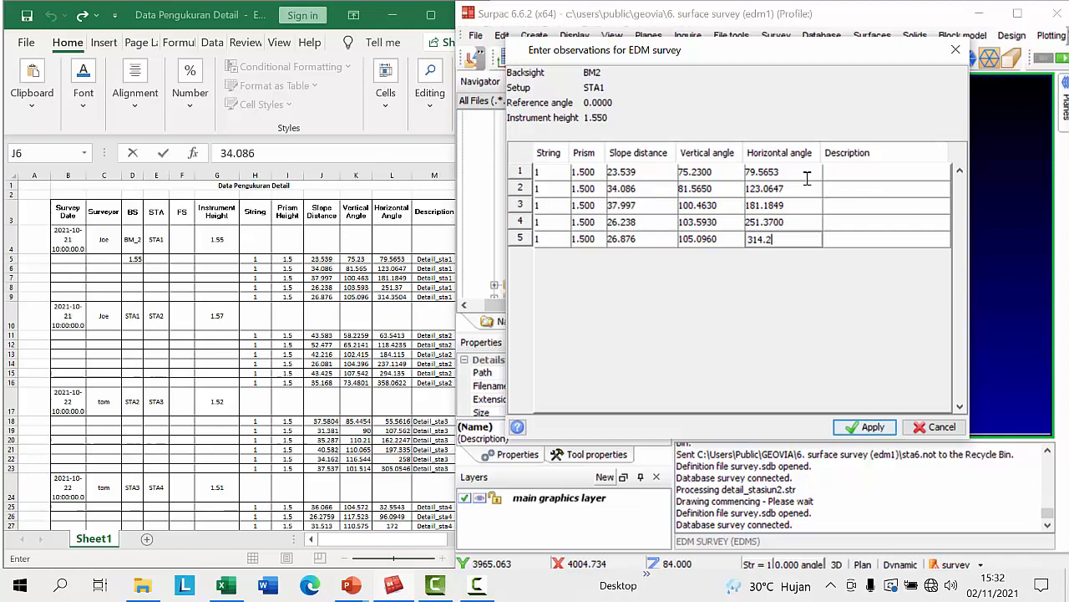
key("BackSpace")
type("3504")
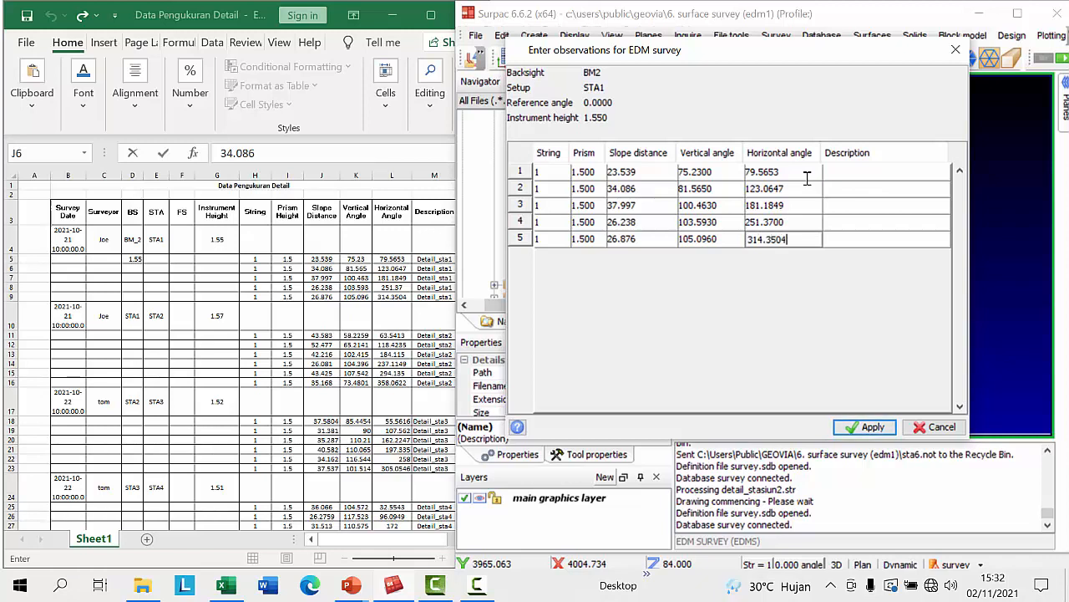
- Describe all five observations as detail_sta1 and apply the completed observations table
left_click(851, 173)
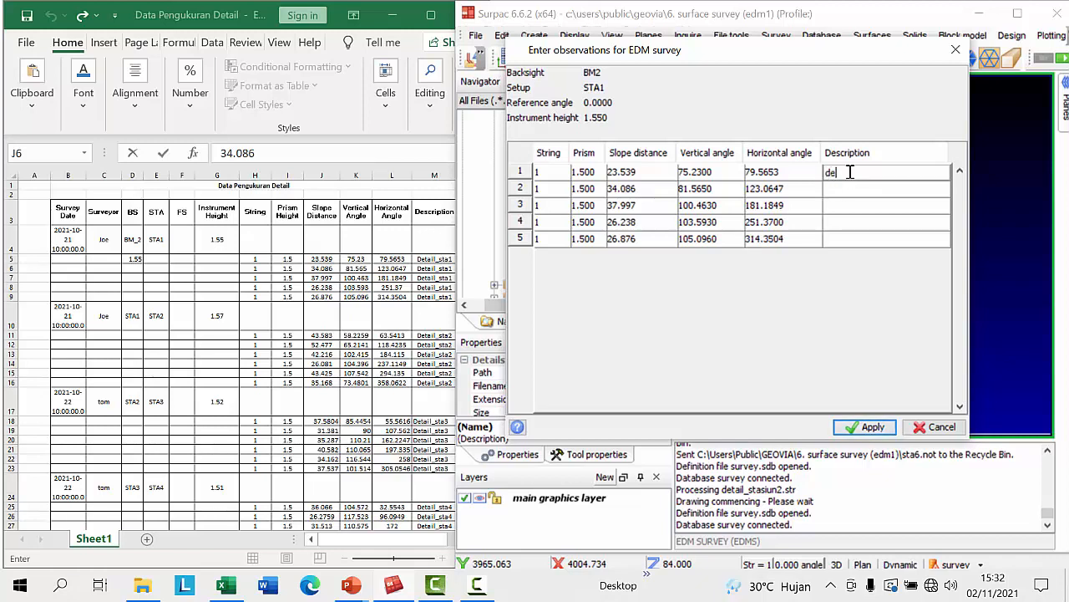
type("detail_sta1")
left_click(860, 190)
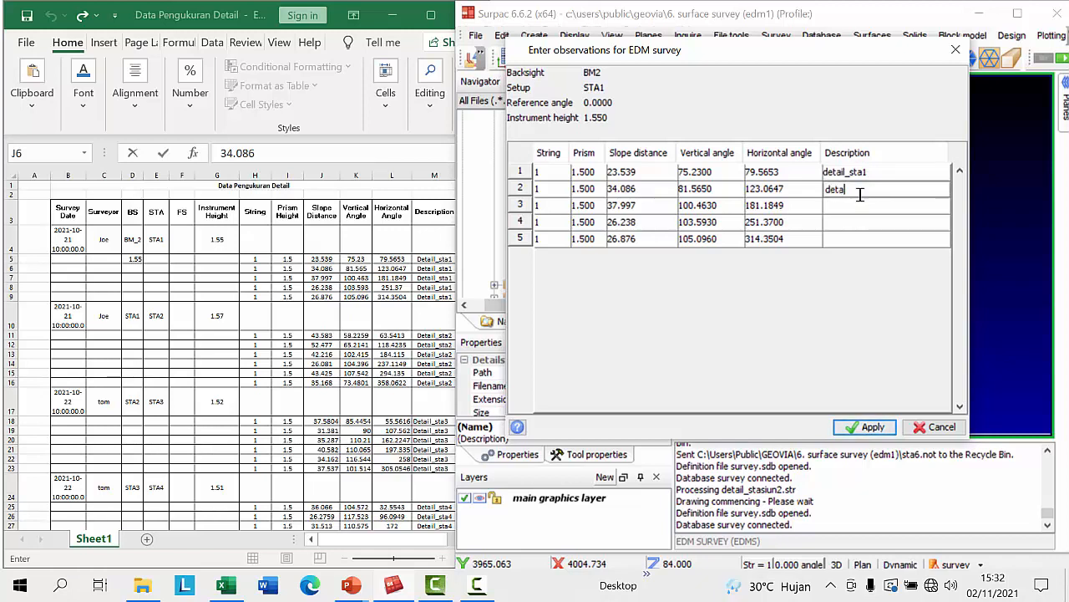
left_click(911, 209)
type("detail_sta1")
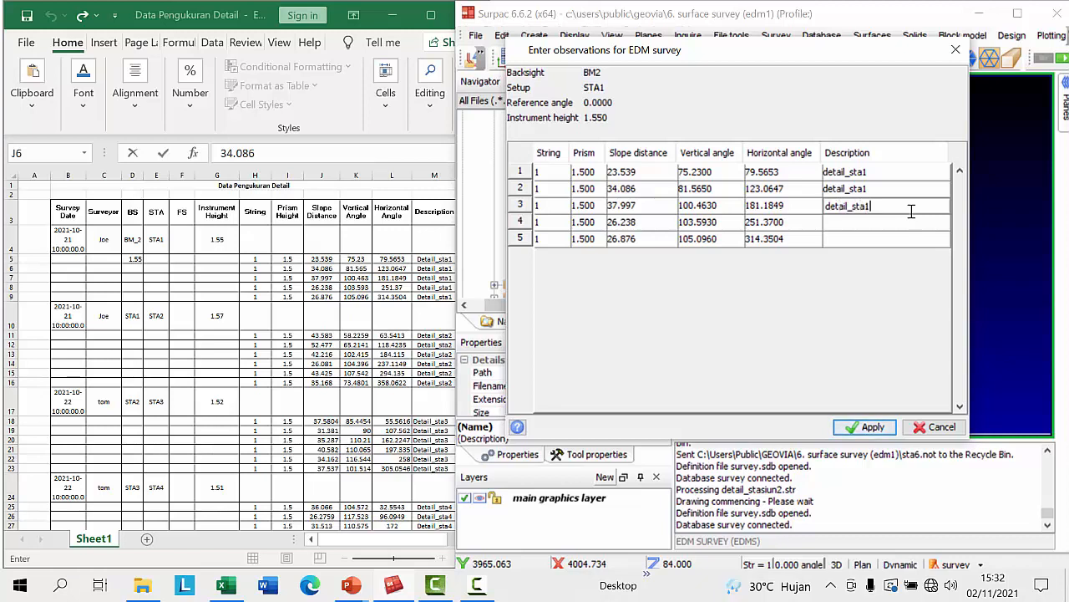
left_click(887, 221)
type("detail_sta1")
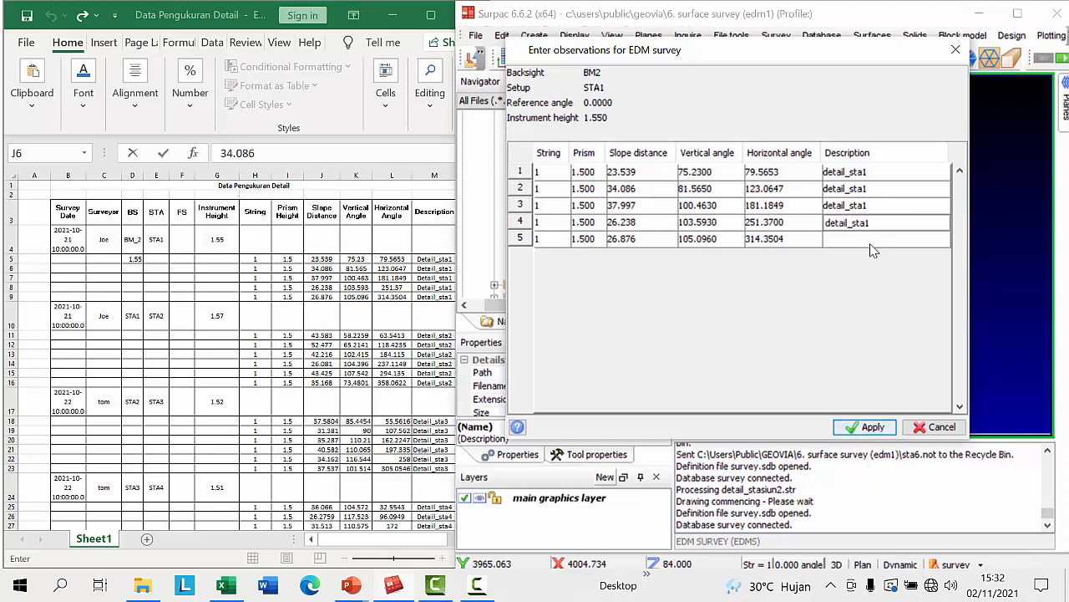
left_click(869, 240)
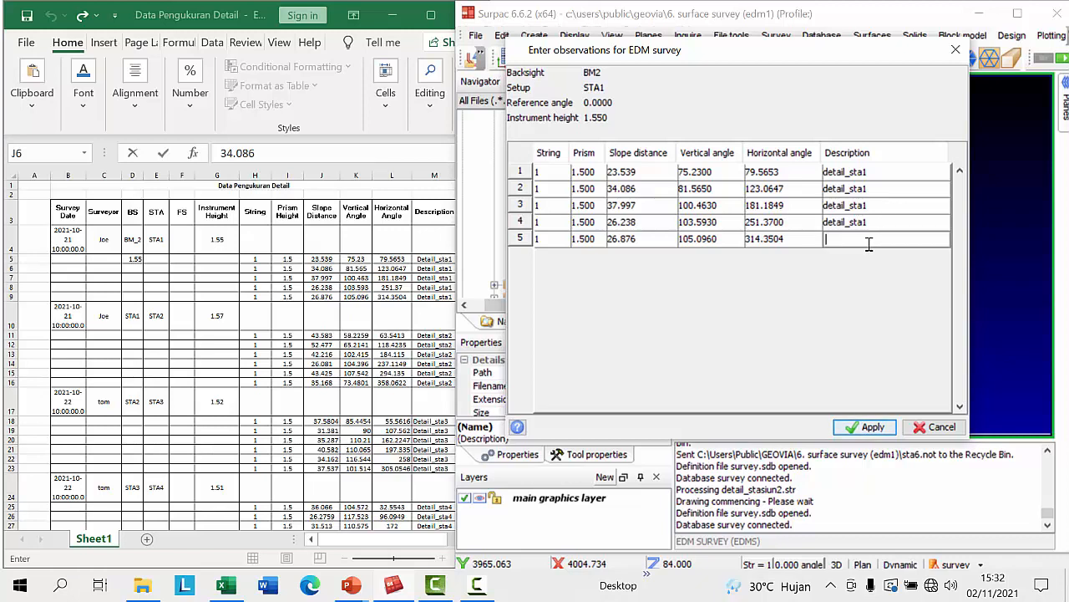
type("detail_sta1")
left_click(861, 428)
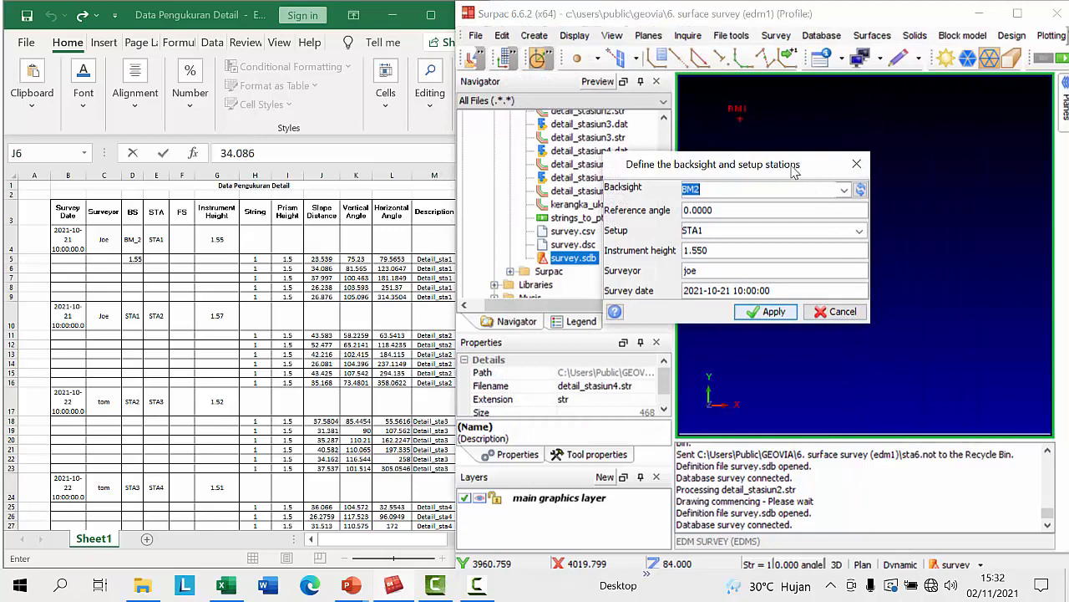
left_click_drag(795, 167, 918, 150)
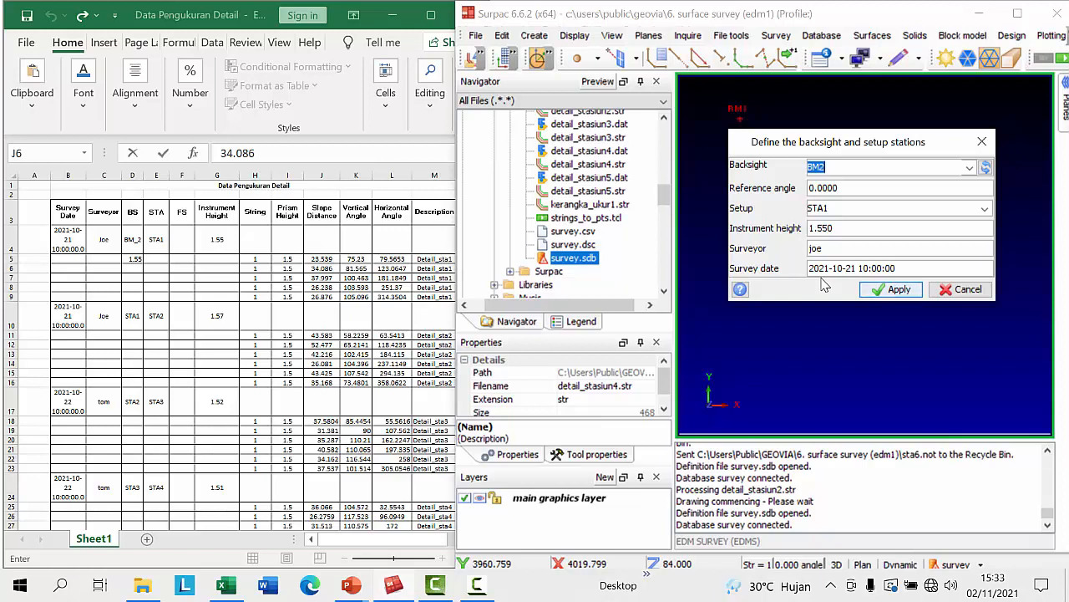
left_click(969, 168)
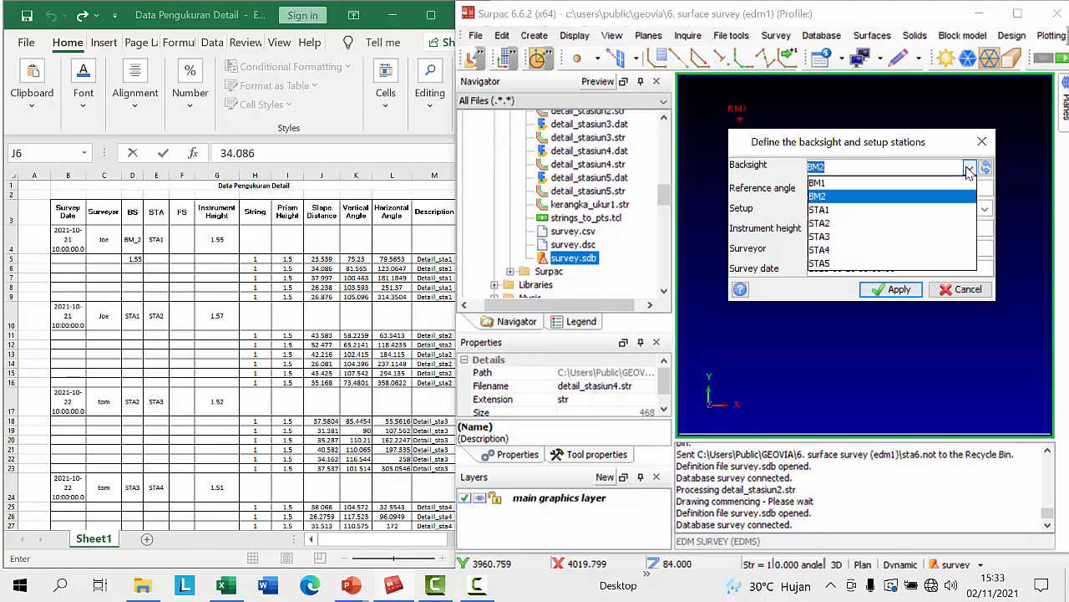
left_click(949, 211)
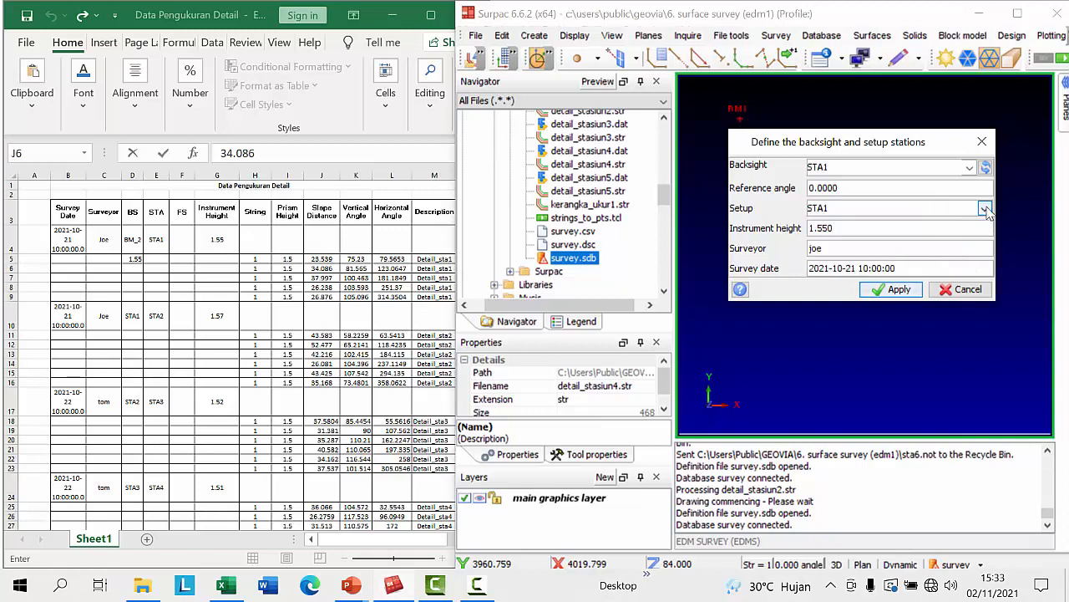
left_click(985, 209)
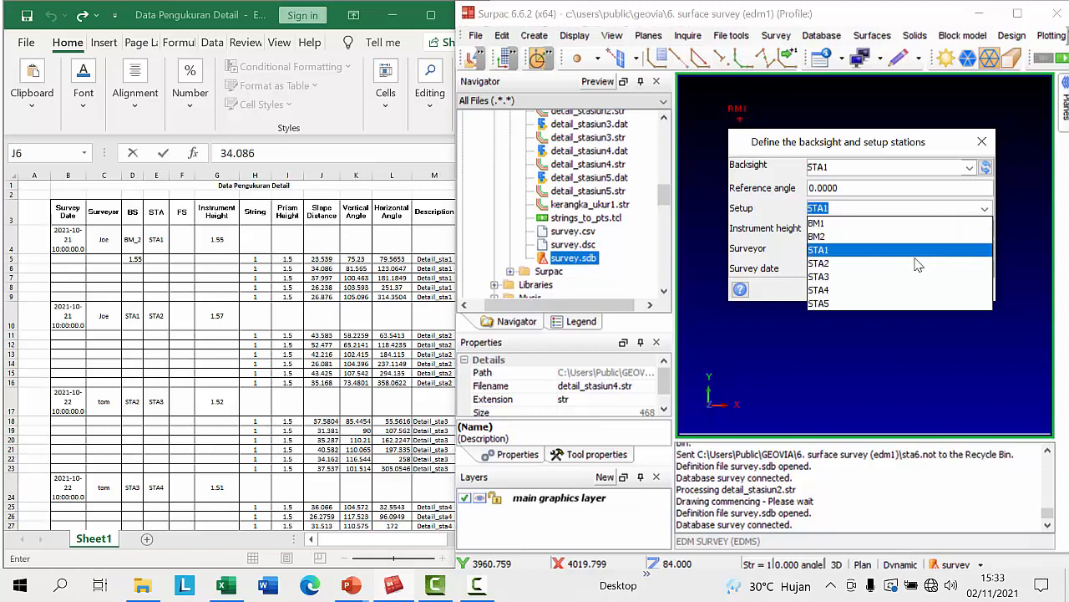
left_click(917, 264)
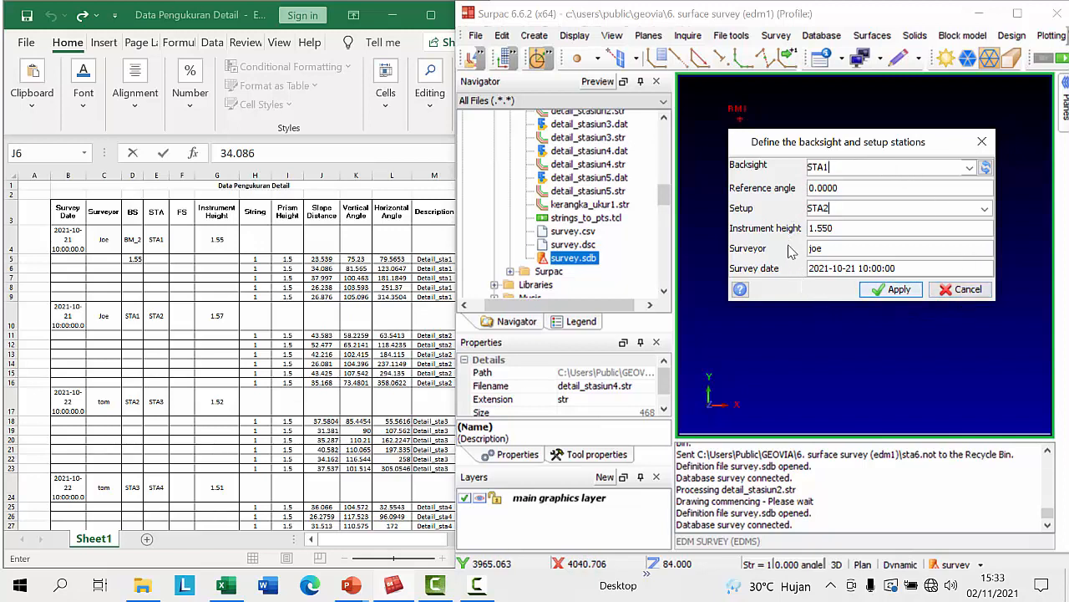
- Leave the backsight and setup definition without applying it and load detail_sta1.str into the graphics view
left_click(965, 291)
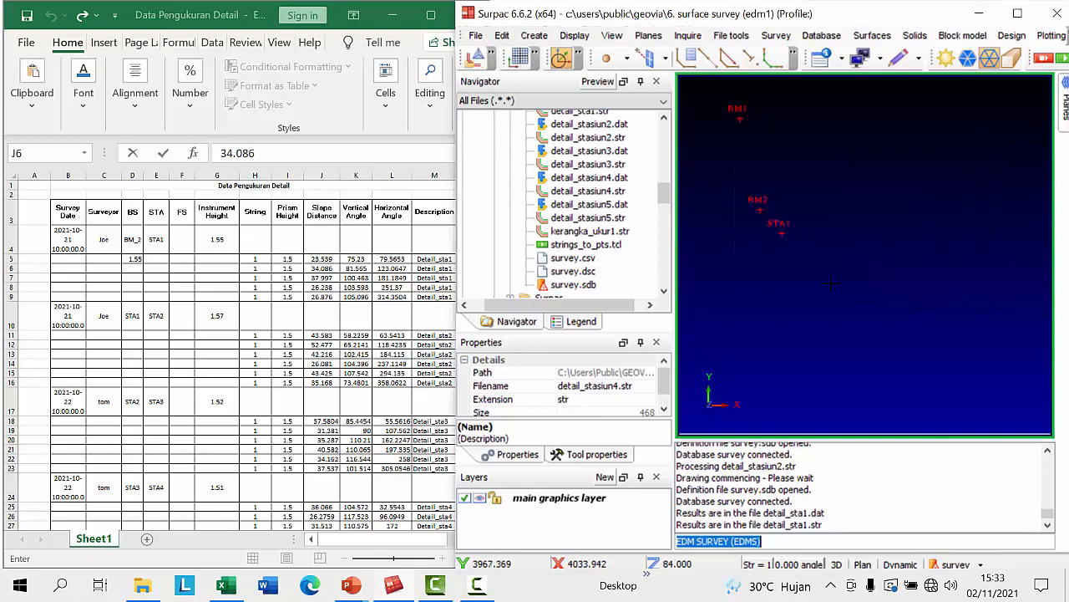
scroll(585, 209, "up", 2)
left_click(580, 184)
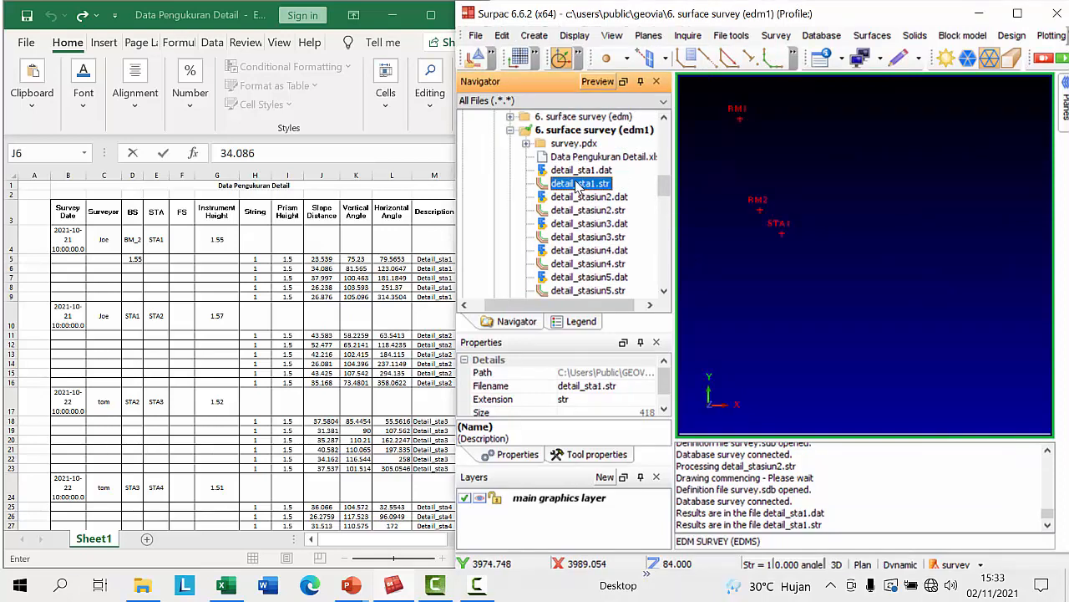
left_click(663, 291)
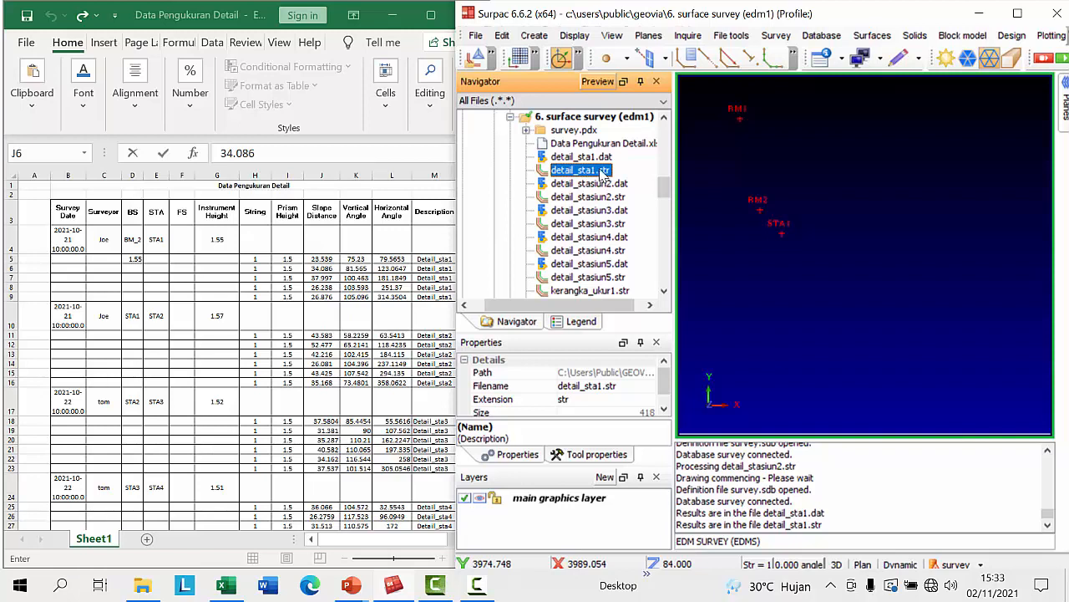
mouse_move(574, 173)
left_mouse_down()
mouse_move(985, 226)
mouse_move(949, 226)
left_mouse_up()
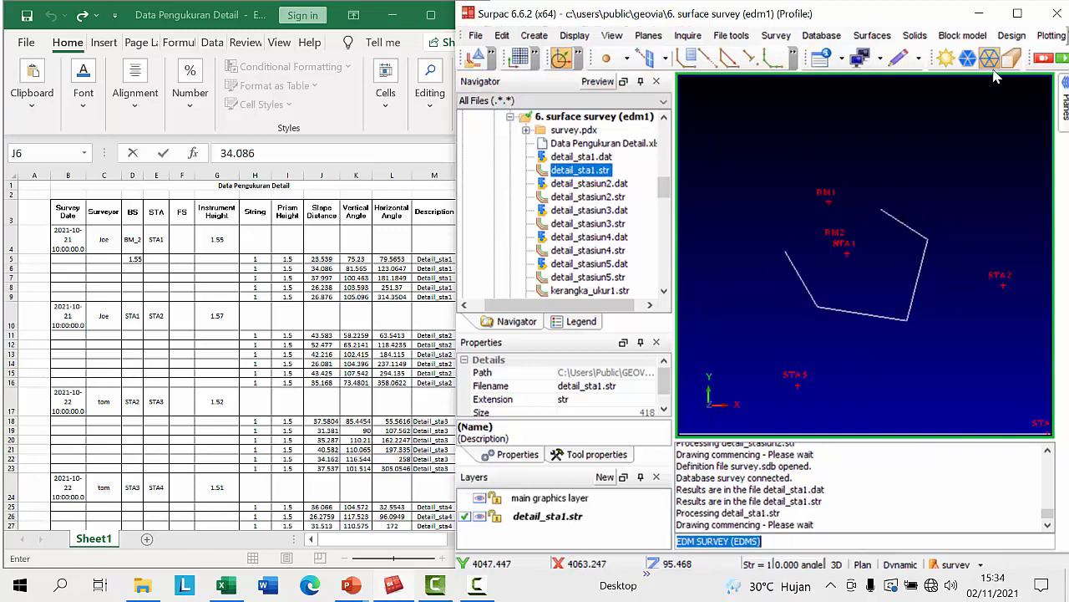
- Maximize the Surpac window and inspect the detail_sta1 string around stations BM2 and STA1
left_click(1018, 14)
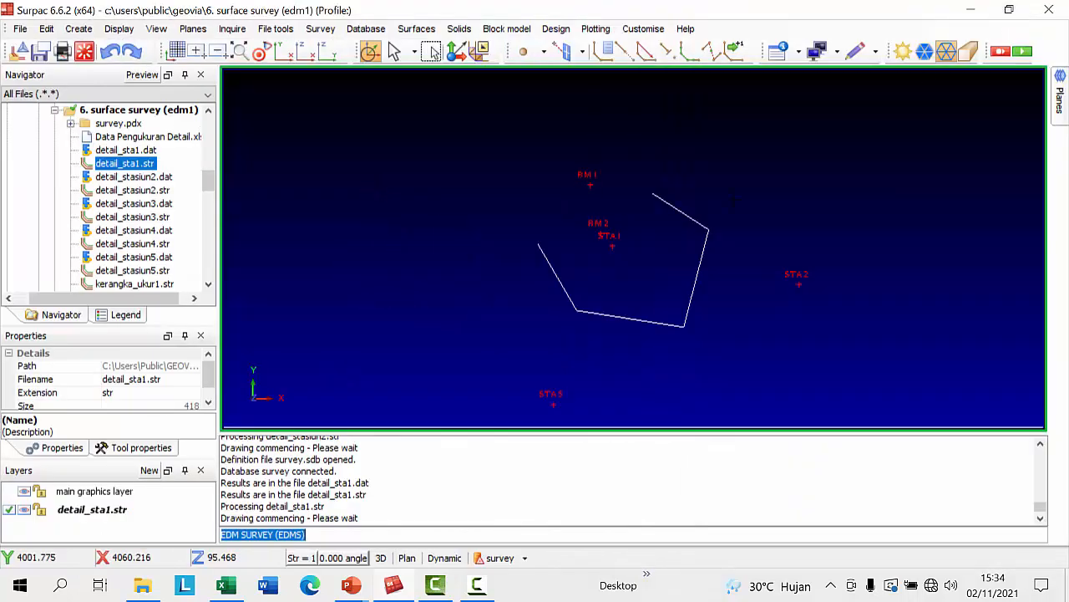
middle_click_drag(621, 267, 551, 215)
scroll(552, 212, "up", 2)
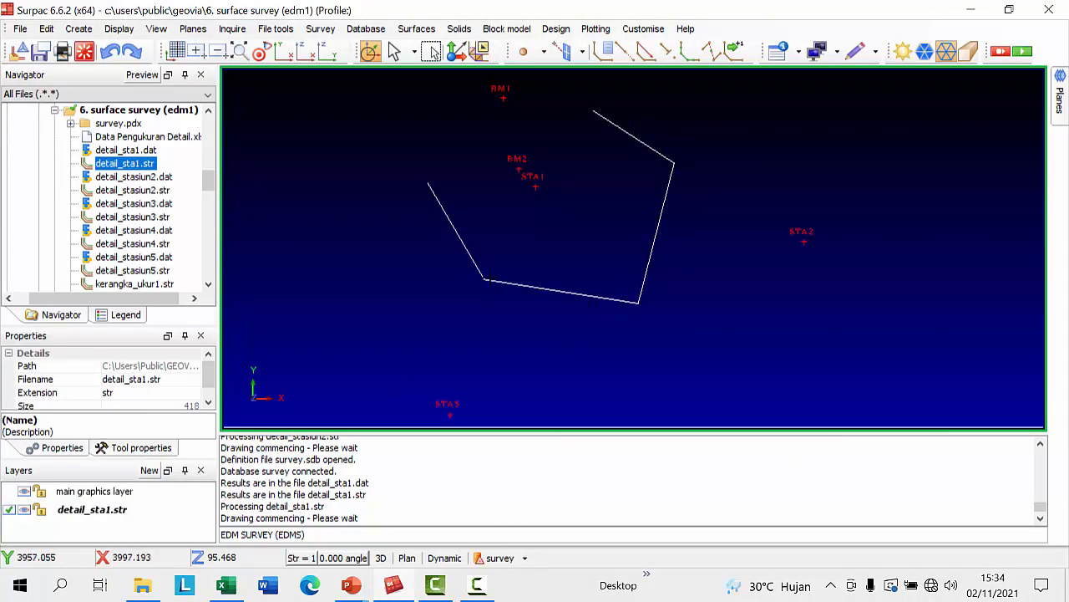
scroll(575, 250, "down", 2)
scroll(509, 222, "up", 2)
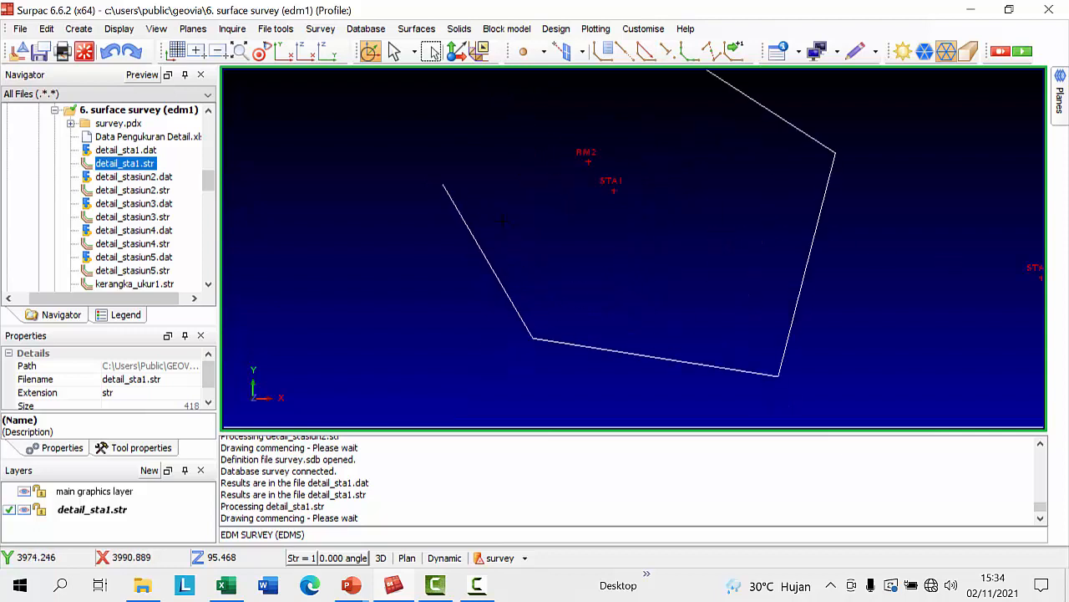
- Examine the detail_sta1 string against all the survey stations and look through the station 2 to 5 string files
scroll(620, 178, "down", 1)
middle_click_drag(608, 194, 566, 207)
scroll(568, 217, "down", 2)
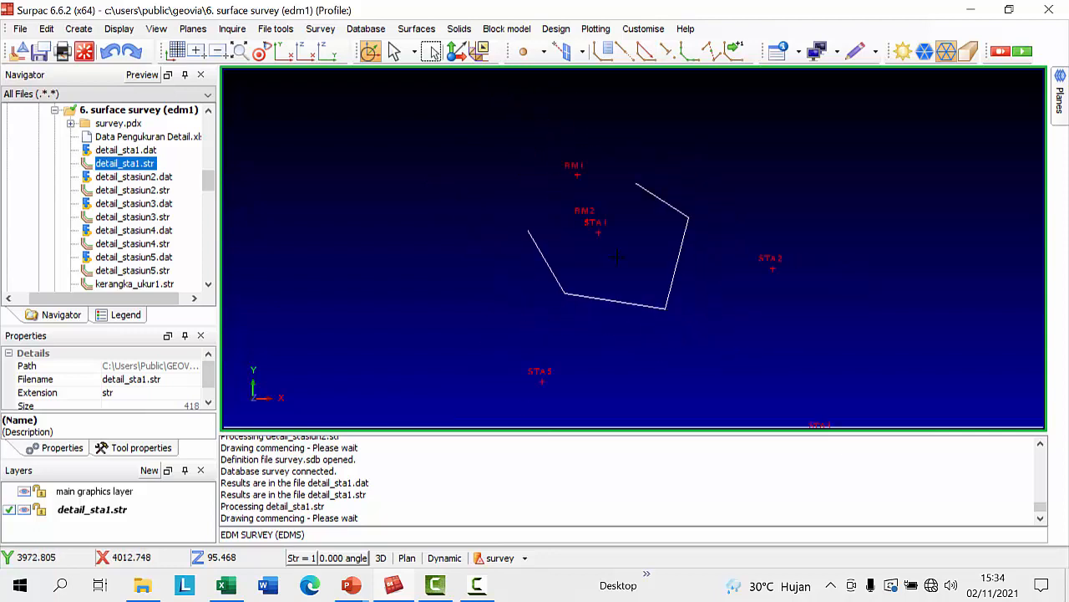
middle_click_drag(629, 287, 599, 221)
scroll(578, 207, "down", 1)
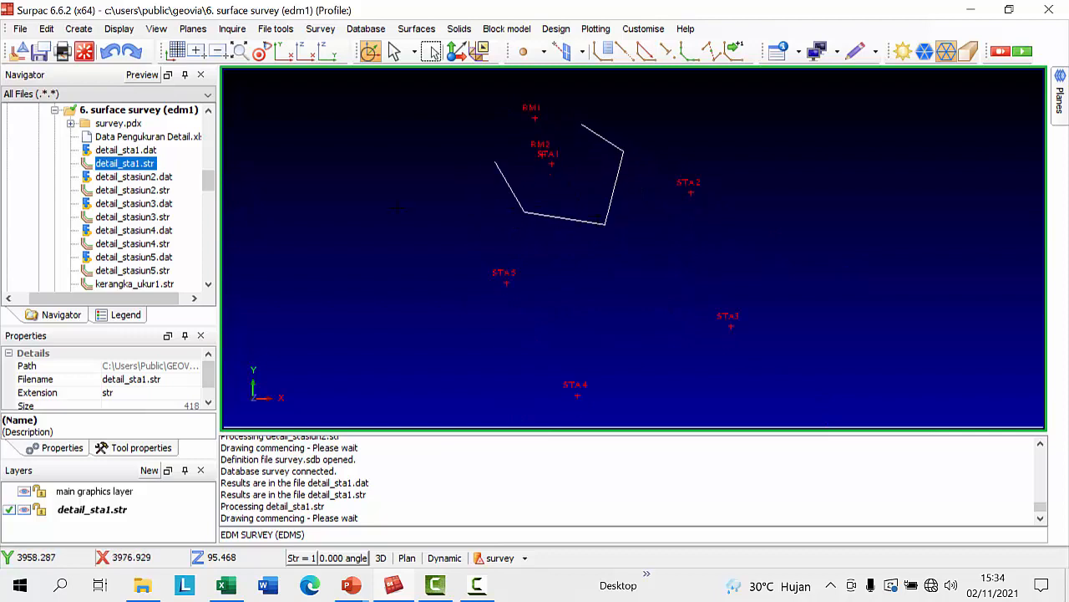
left_click(121, 190)
left_click(124, 217)
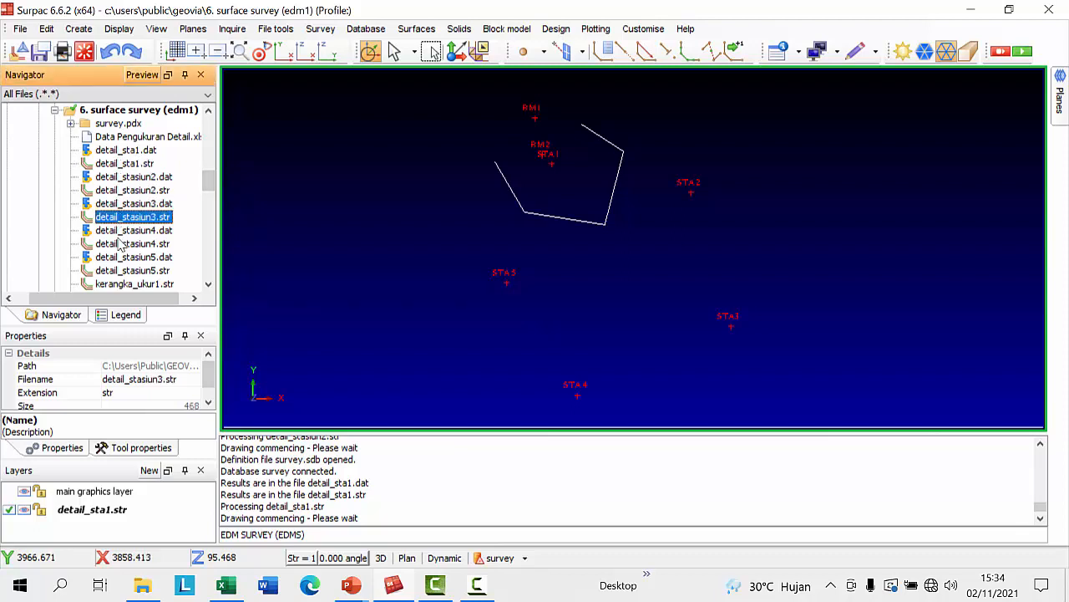
left_click(121, 244)
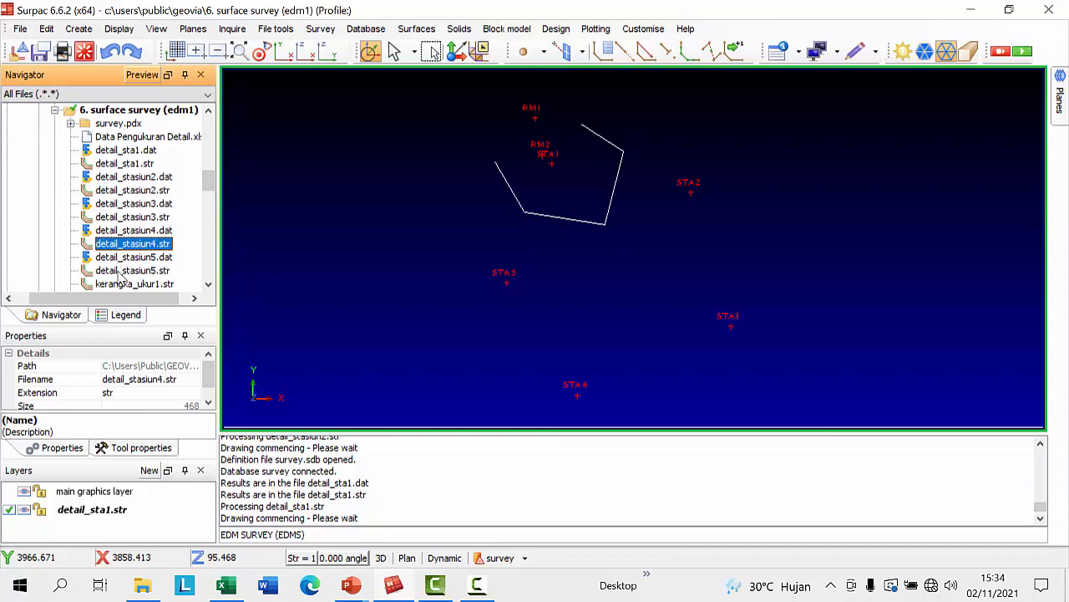
left_click(121, 272)
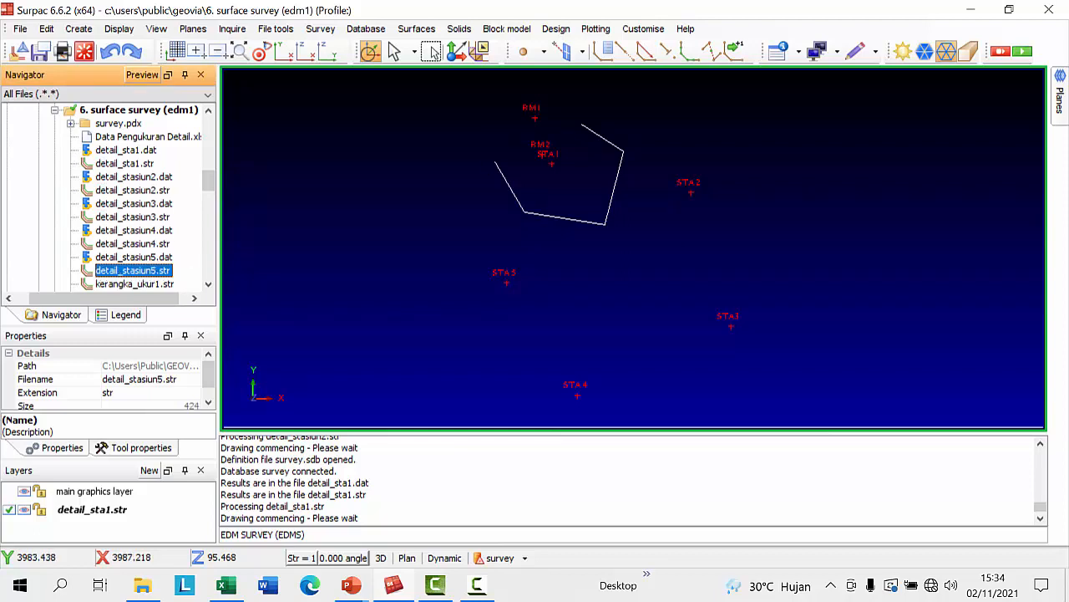
middle_click_drag(594, 196, 594, 191)
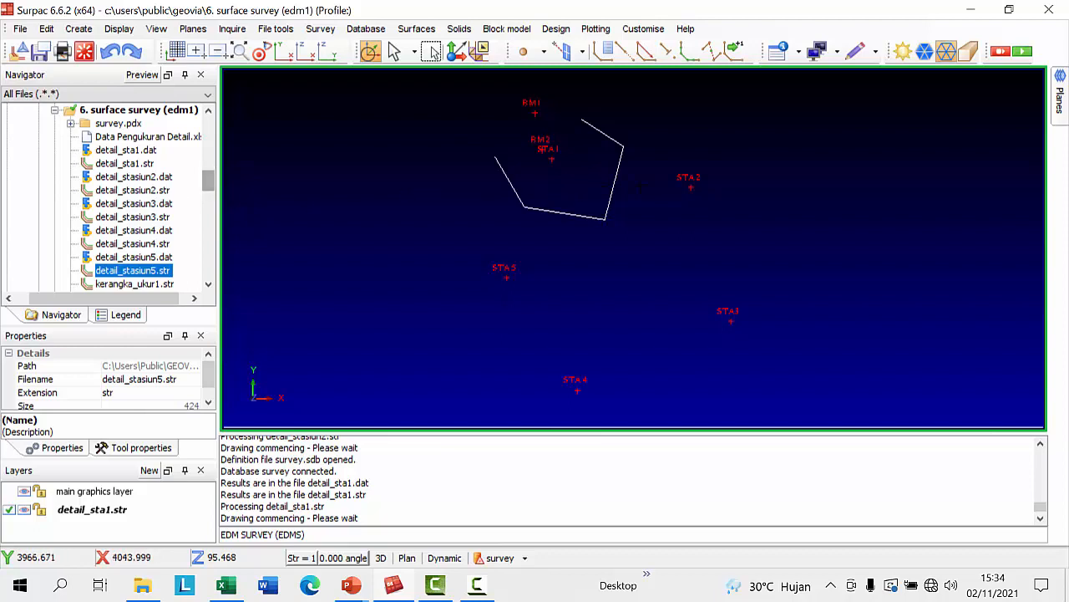
middle_click_drag(615, 190, 607, 173)
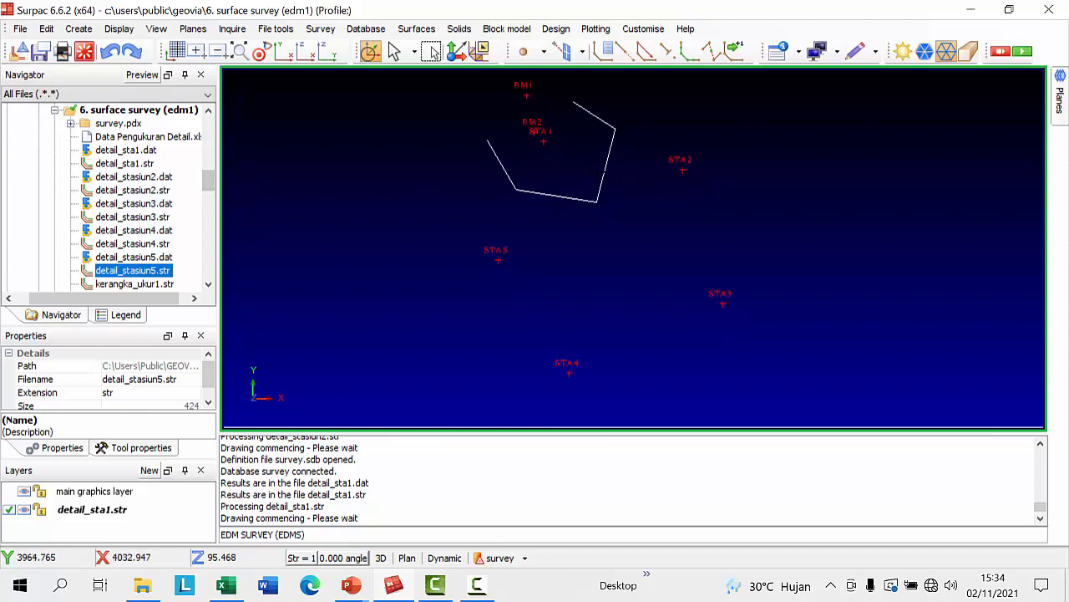
- Load detail_stasiun2.str, detail_stasiun3.str, detail_stasiun4.str and detail_stasiun5.str into the graphics view alongside detail_sta1.str
left_click(124, 191)
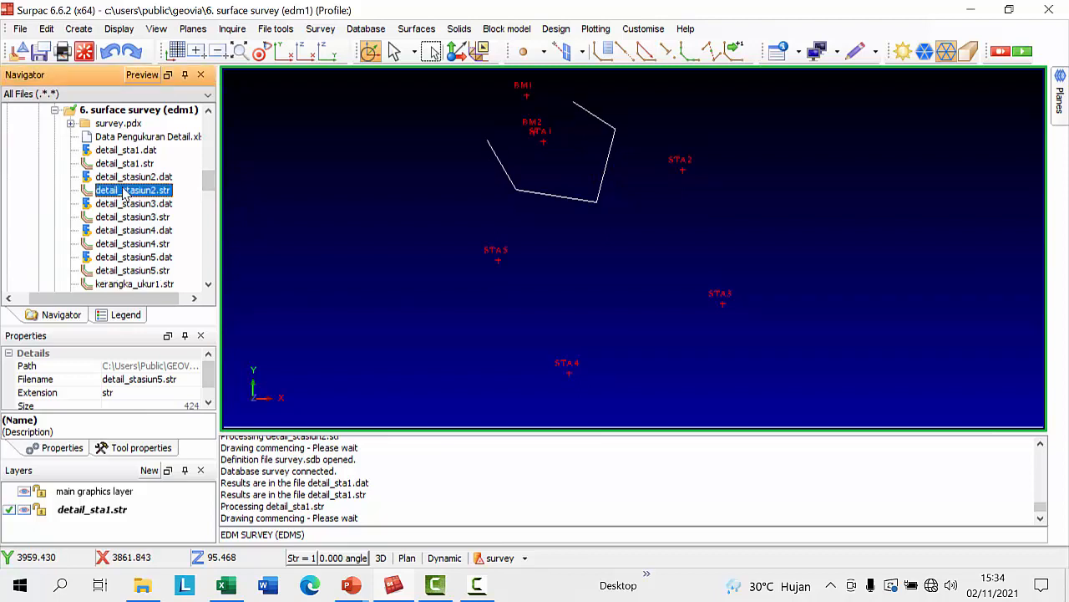
left_click_drag(125, 191, 707, 214)
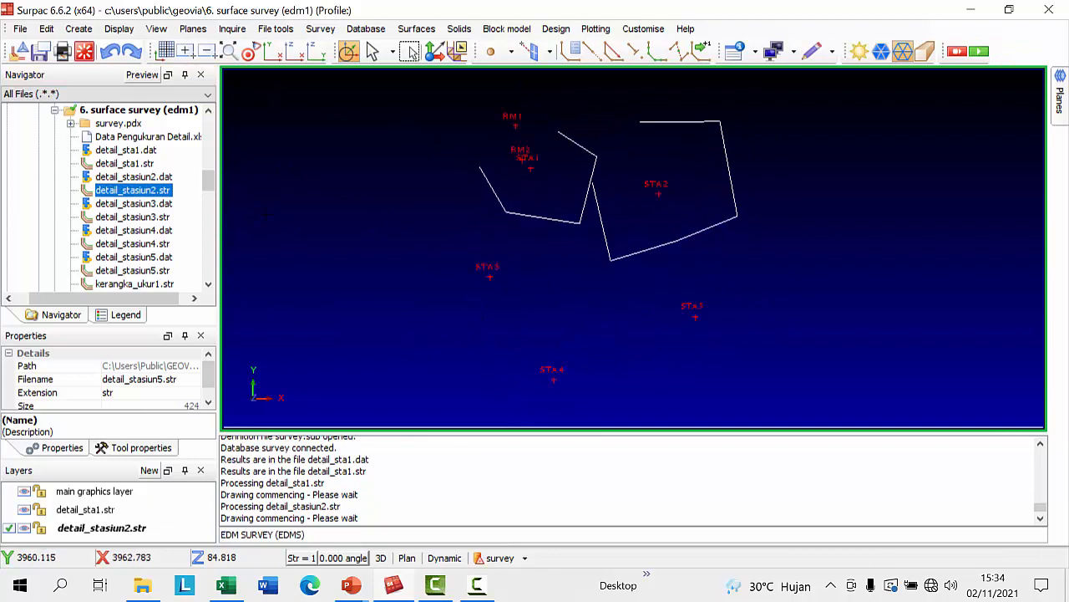
left_click(125, 217)
left_click_drag(125, 217, 754, 260)
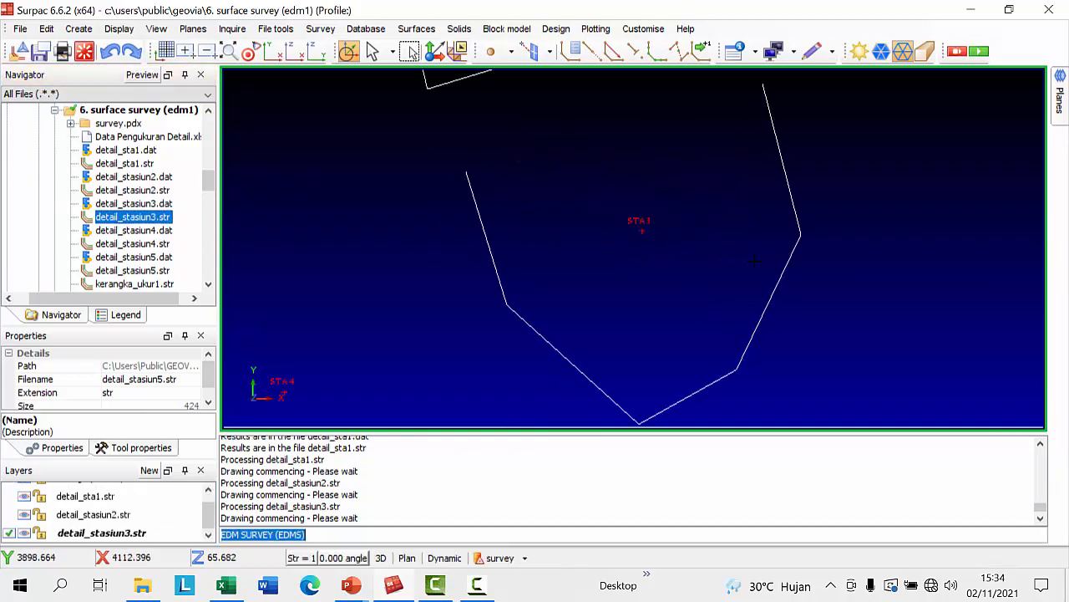
left_click(138, 244)
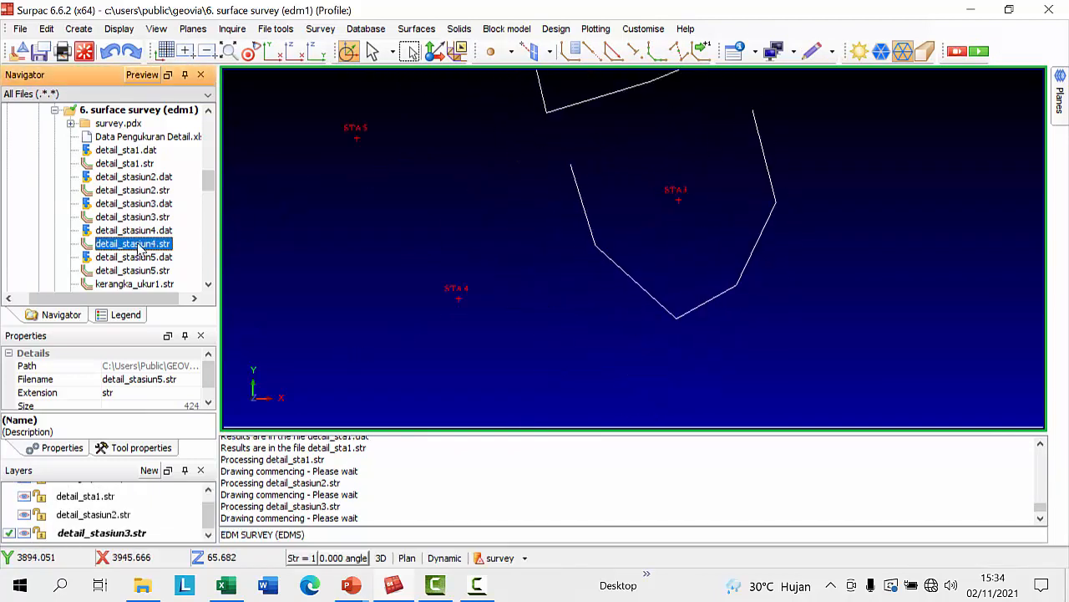
left_click_drag(138, 246, 628, 282)
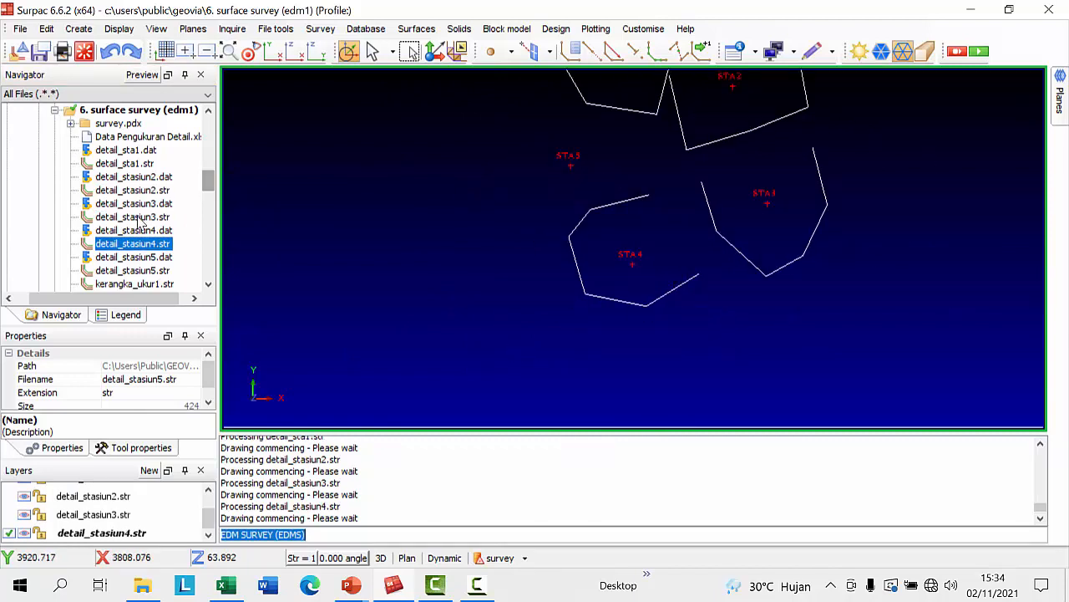
left_click_drag(113, 270, 426, 279)
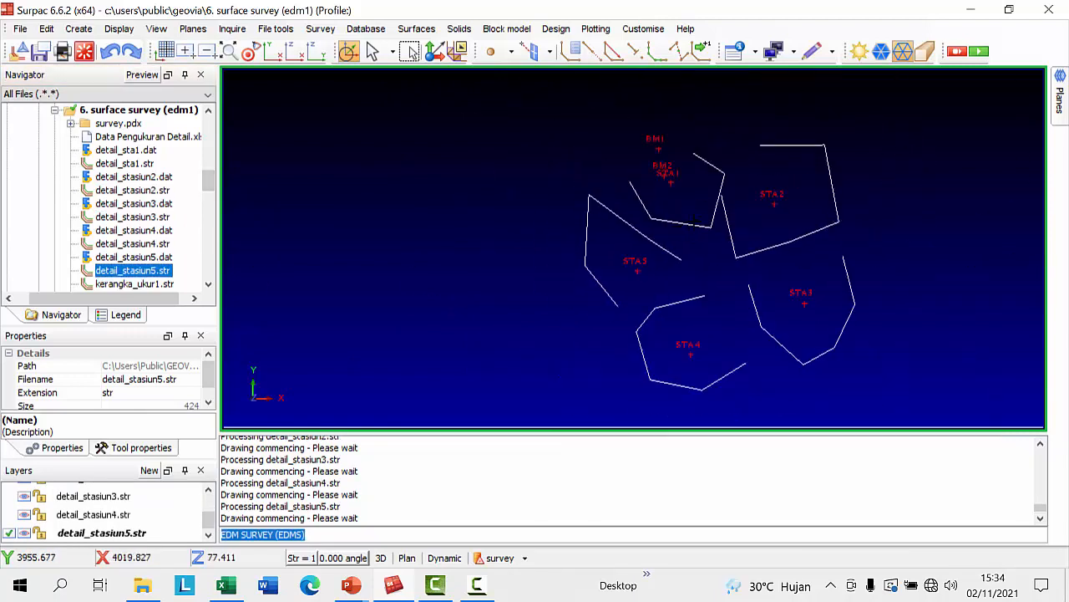
- Inspect the detail strings of all five stations together from an oblique 3D angle
left_click_drag(754, 319, 780, 277)
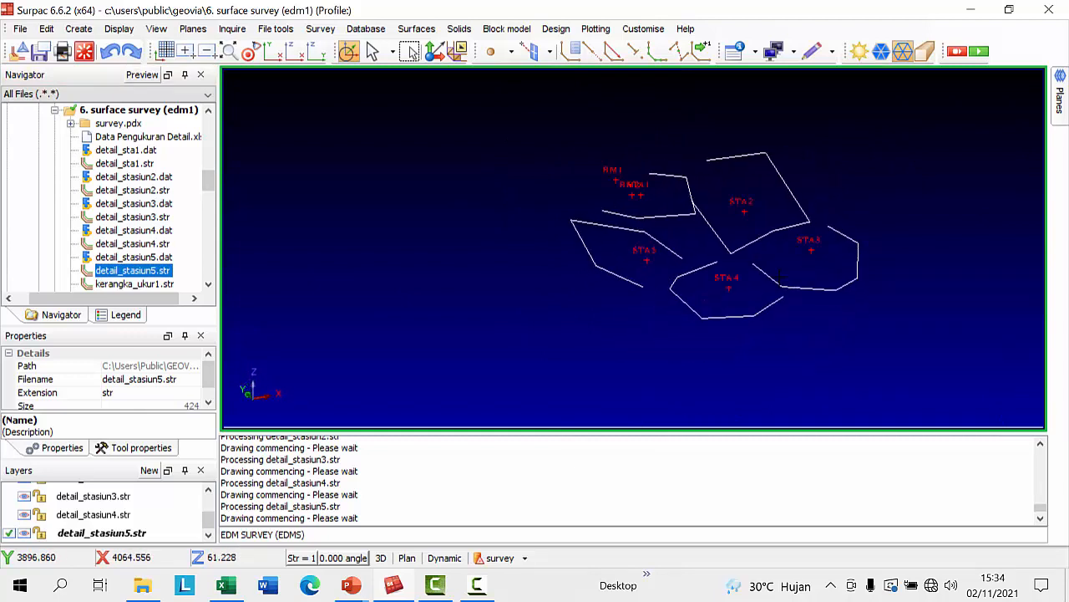
middle_click_drag(743, 259, 601, 231)
scroll(649, 212, "up", 3)
scroll(600, 224, "down", 2)
scroll(600, 224, "up", 2)
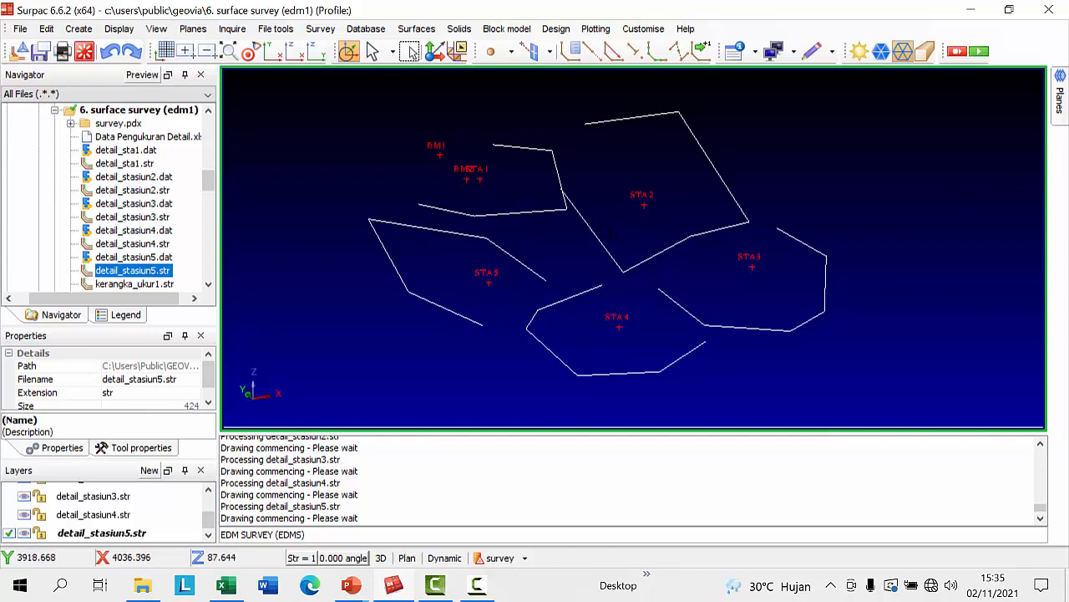
left_click_drag(610, 230, 633, 234)
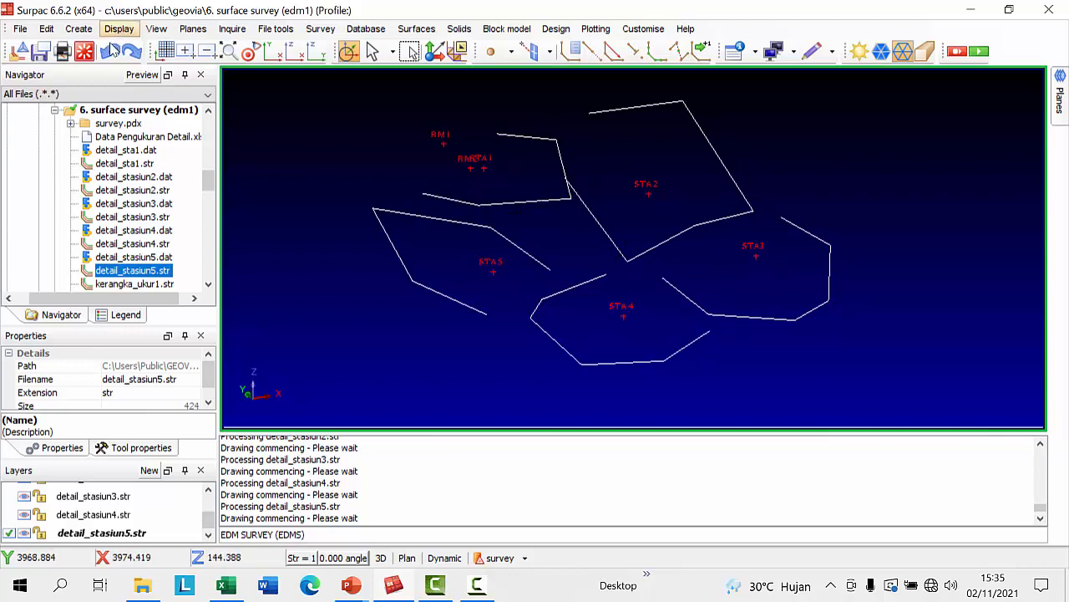
scroll(572, 207, "down", 2)
middle_click_drag(572, 207, 563, 207)
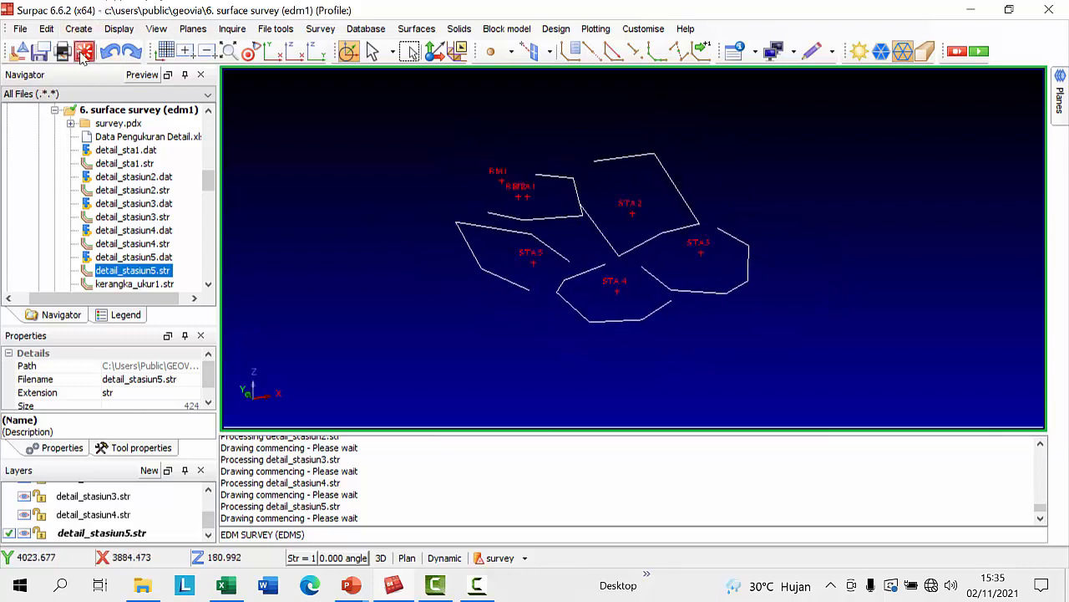
- Clear all layers from the graphics view and load only detail_sta1.str
left_click(83, 52)
left_click(146, 232)
scroll(146, 232, "down", 2)
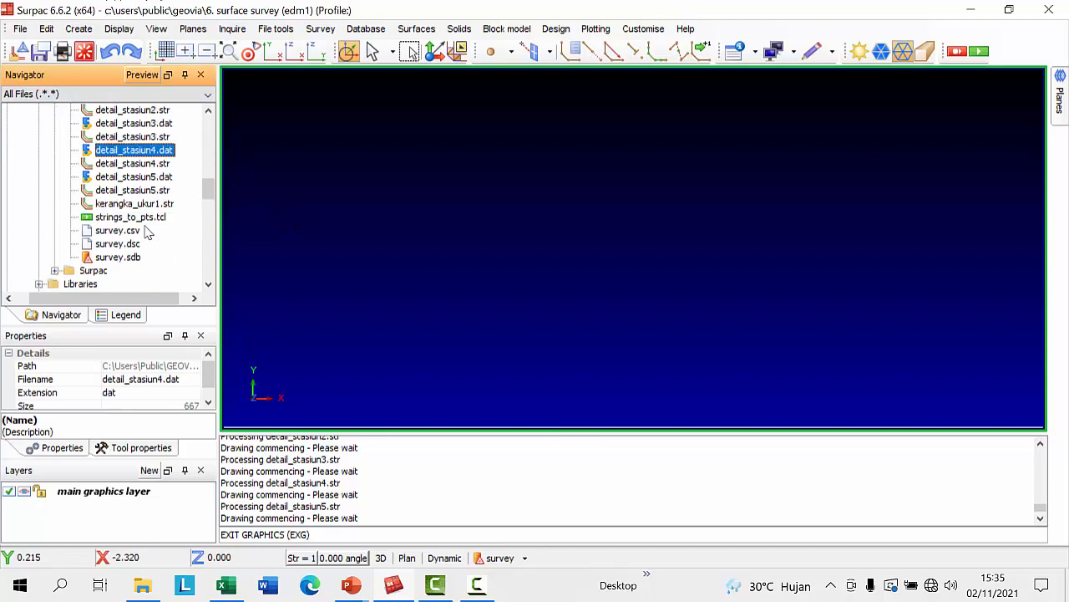
scroll(144, 227, "up", 2)
left_click_drag(125, 164, 605, 235)
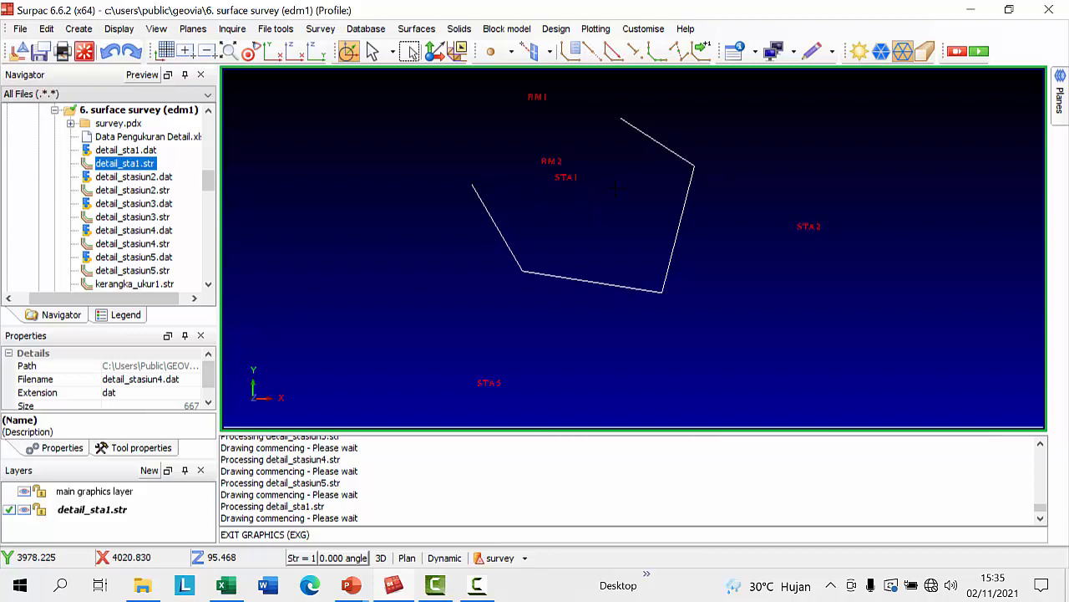
- Run the strings_to_pts.tcl macro with the Segment option to break the detail_sta1 string into points
scroll(125, 250, "down", 1)
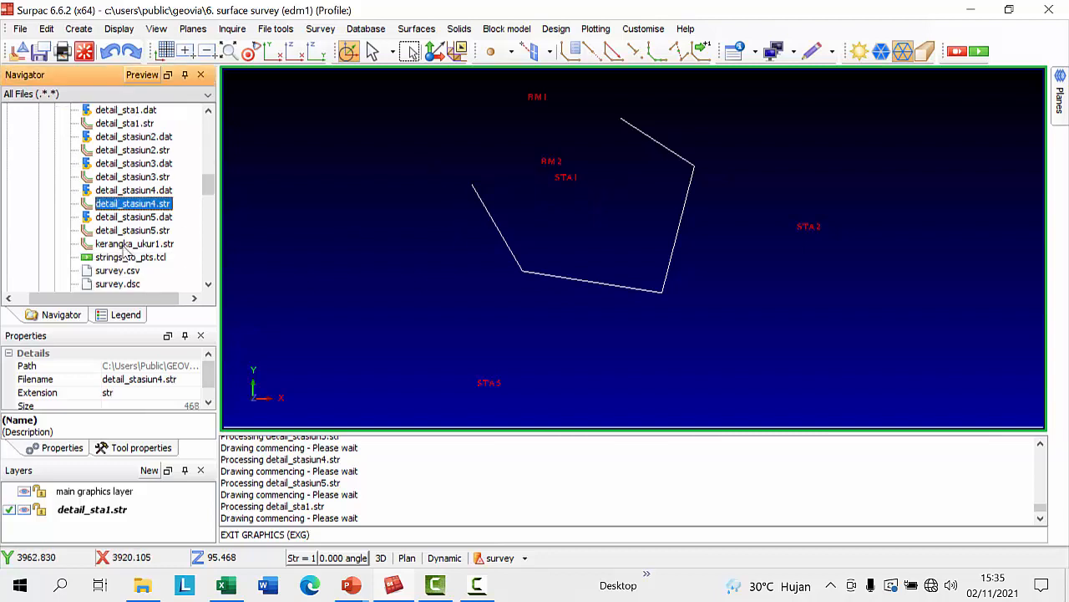
left_click_drag(124, 262, 555, 295)
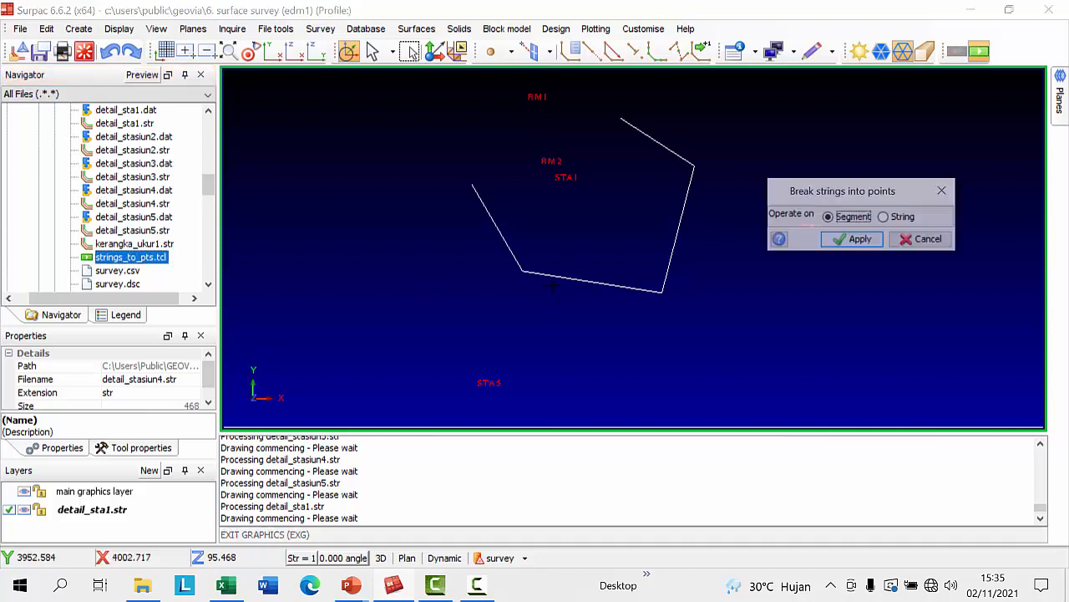
left_click(852, 239)
left_click(678, 225)
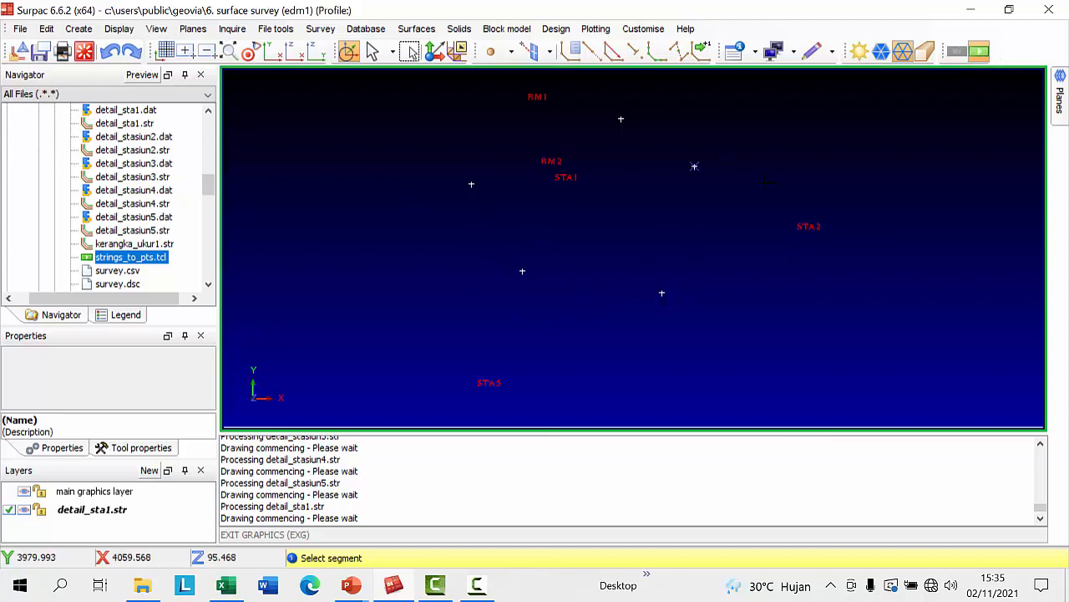
key("Escape")
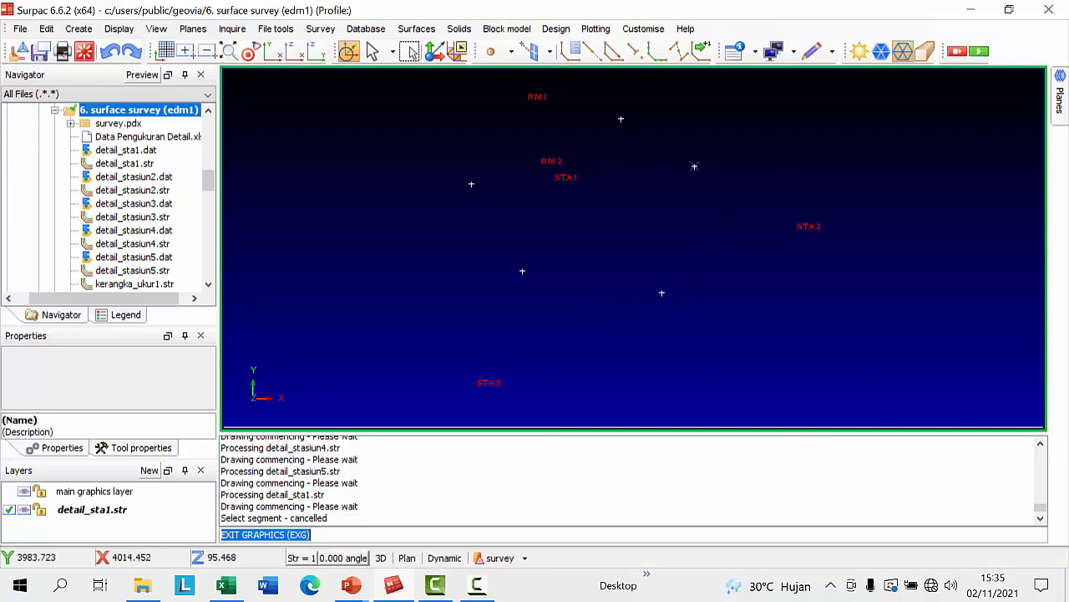
- Save the points over the existing detail_sta1.str as a Surpac string file and clear the graphics view
left_click(39, 51)
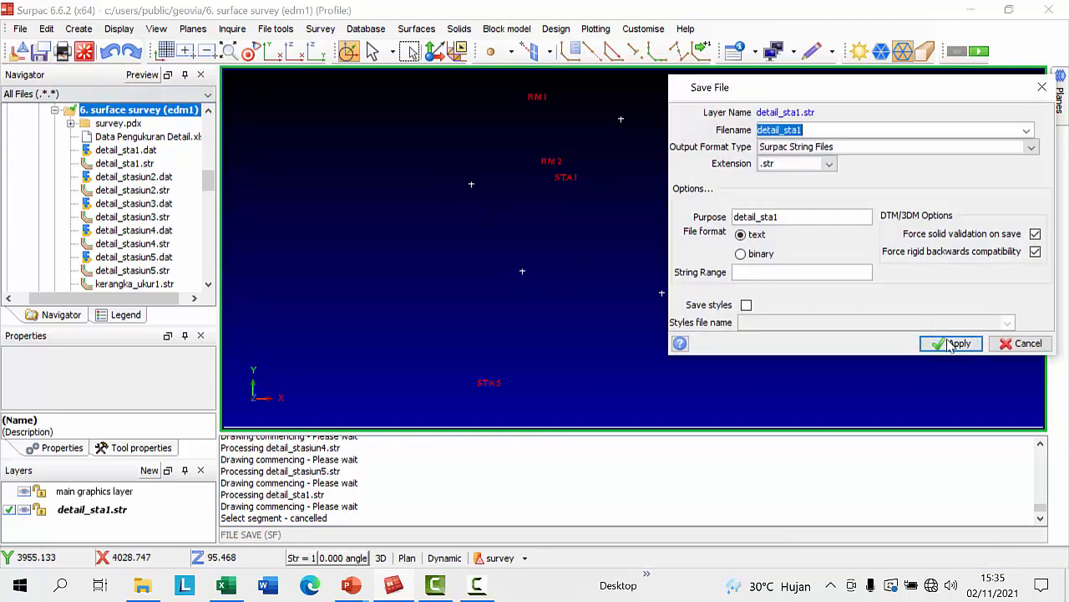
left_click(951, 343)
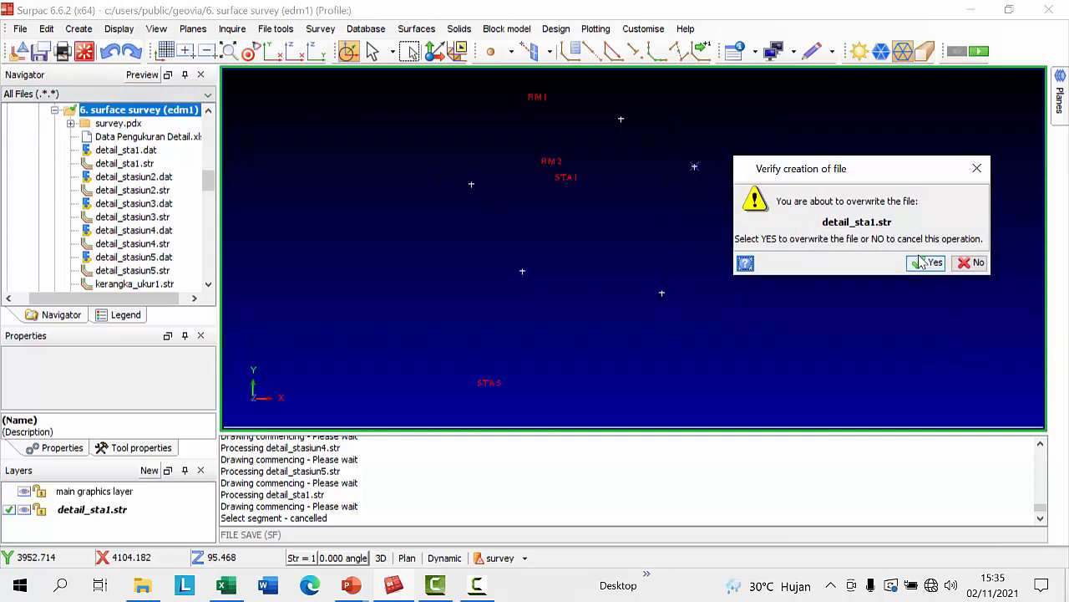
left_click(926, 262)
left_click(83, 51)
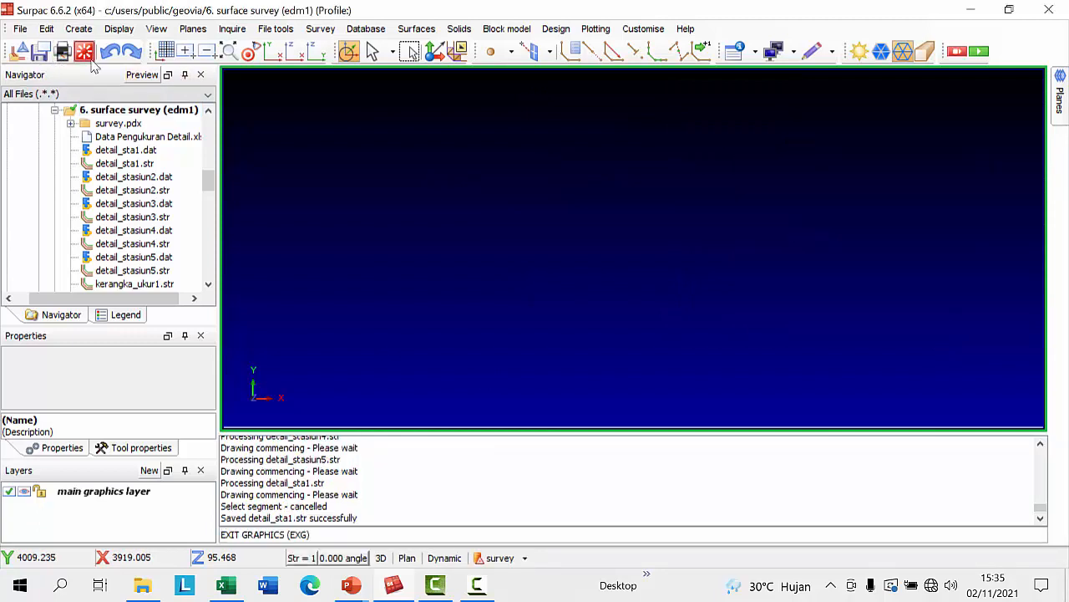
- Load detail_stasiun2.str and break its segment into points with the strings_to_pts.tcl macro
left_click(125, 217)
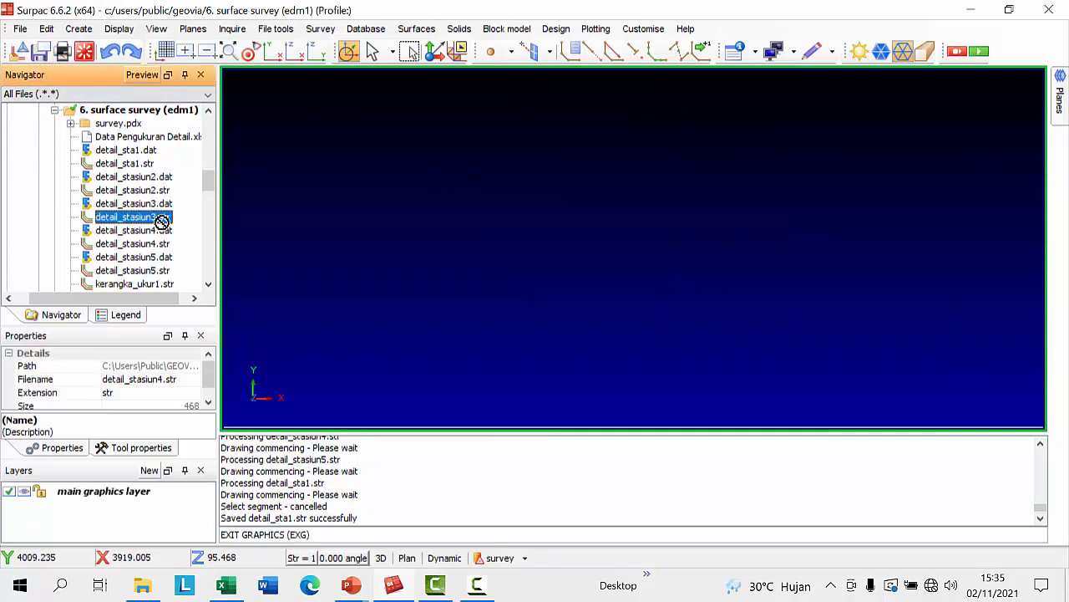
mouse_move(121, 189)
left_mouse_down()
mouse_move(650, 212)
mouse_move(645, 193)
left_mouse_up()
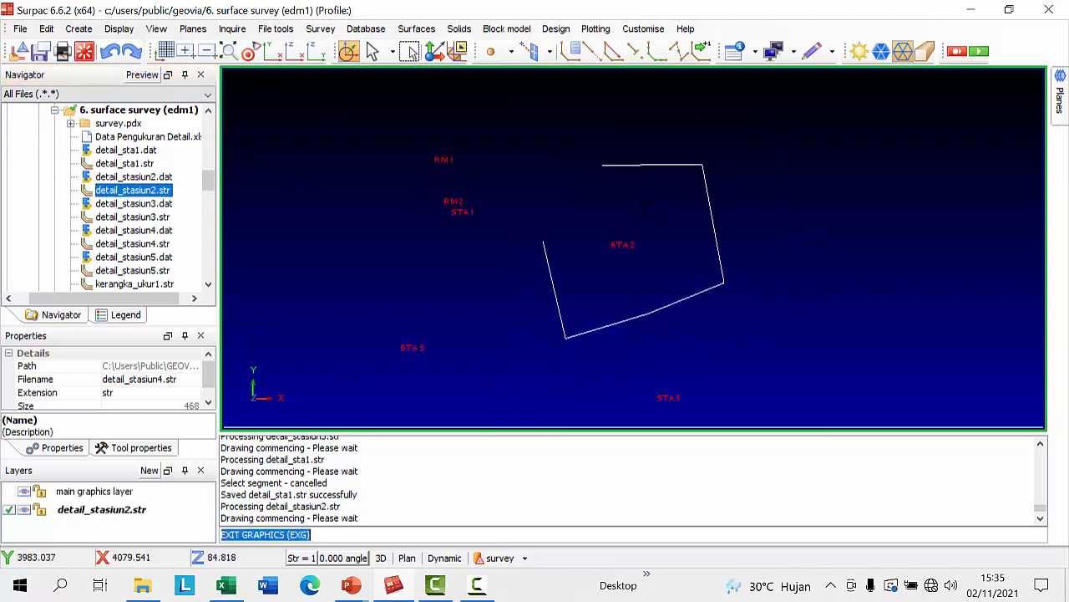
left_click(138, 259)
scroll(138, 261, "down", 1)
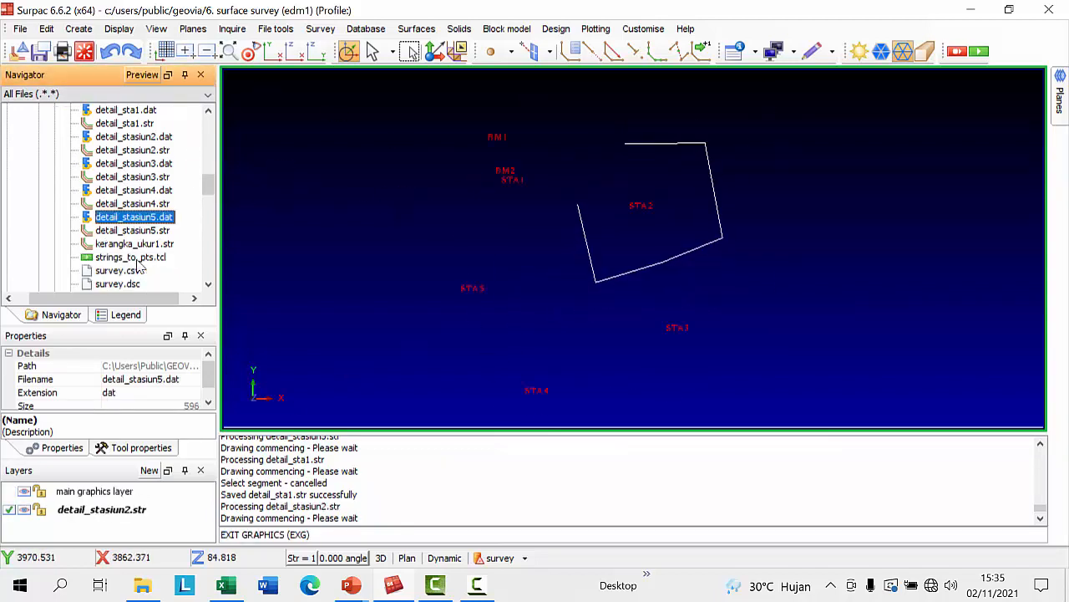
left_click(125, 258)
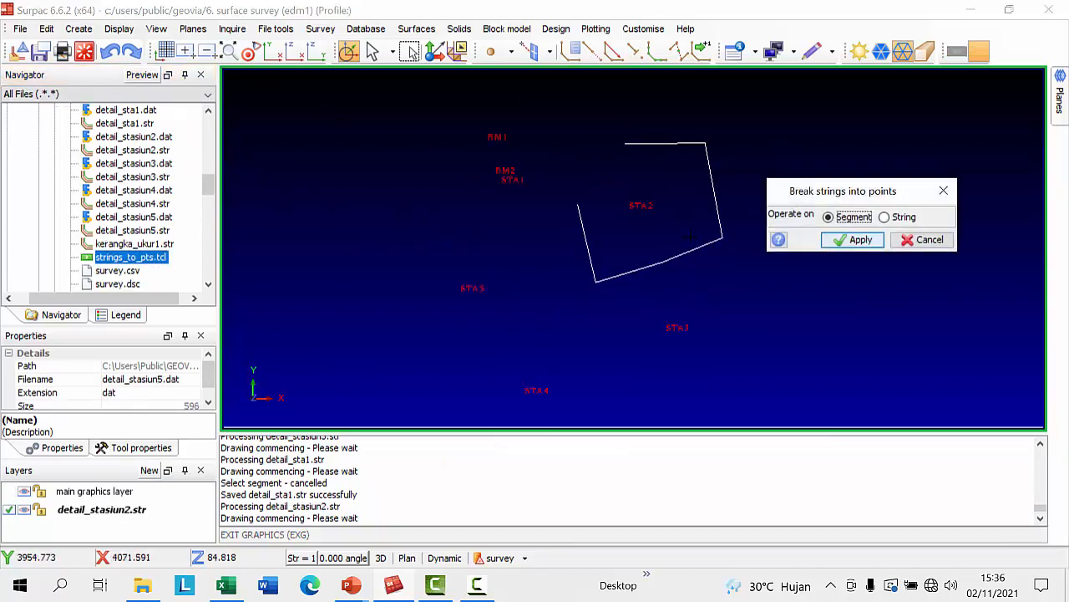
left_click(851, 240)
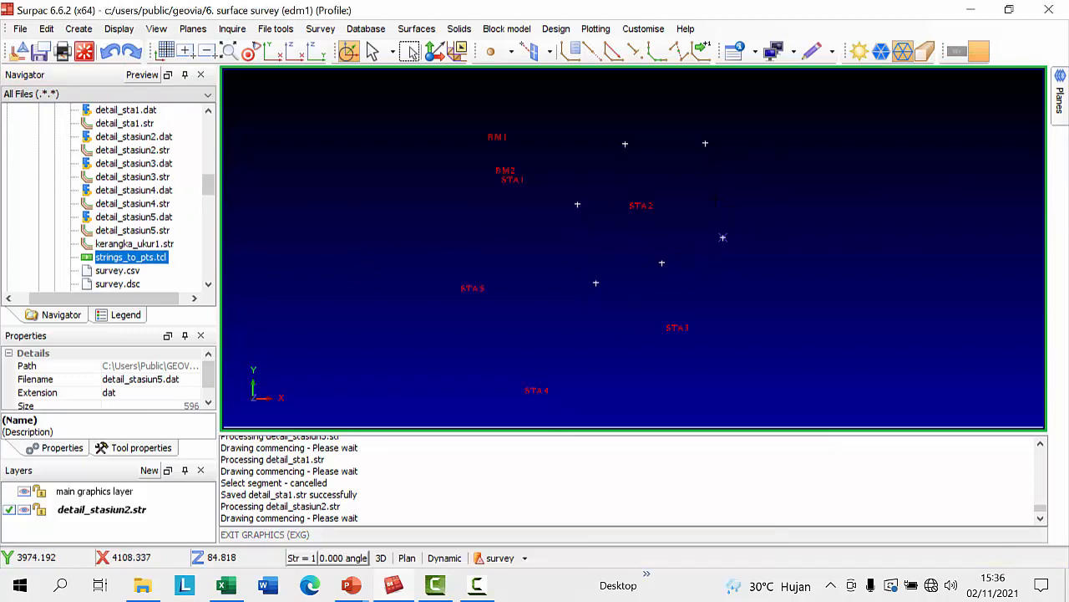
key("Escape")
- Save the points over the existing detail_stasiun2.str and clear the graphics view
left_click(39, 52)
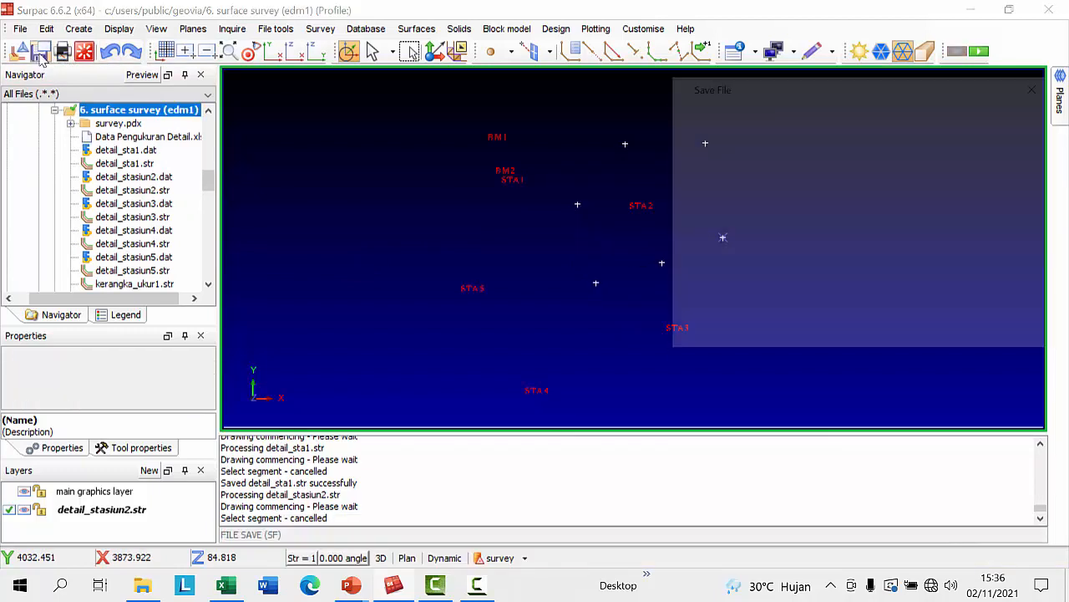
left_click(942, 344)
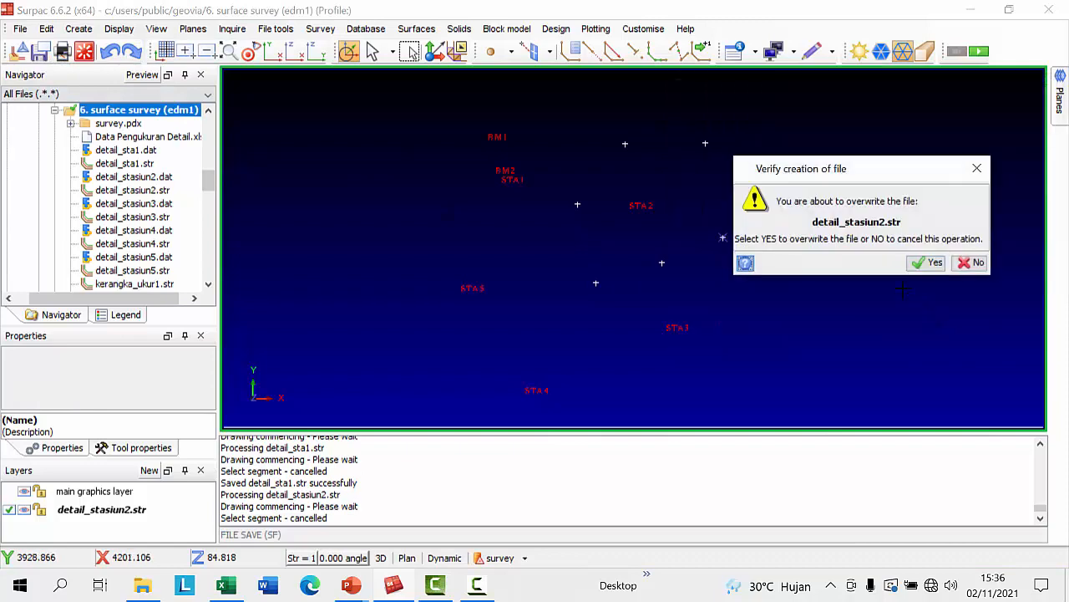
left_click(923, 263)
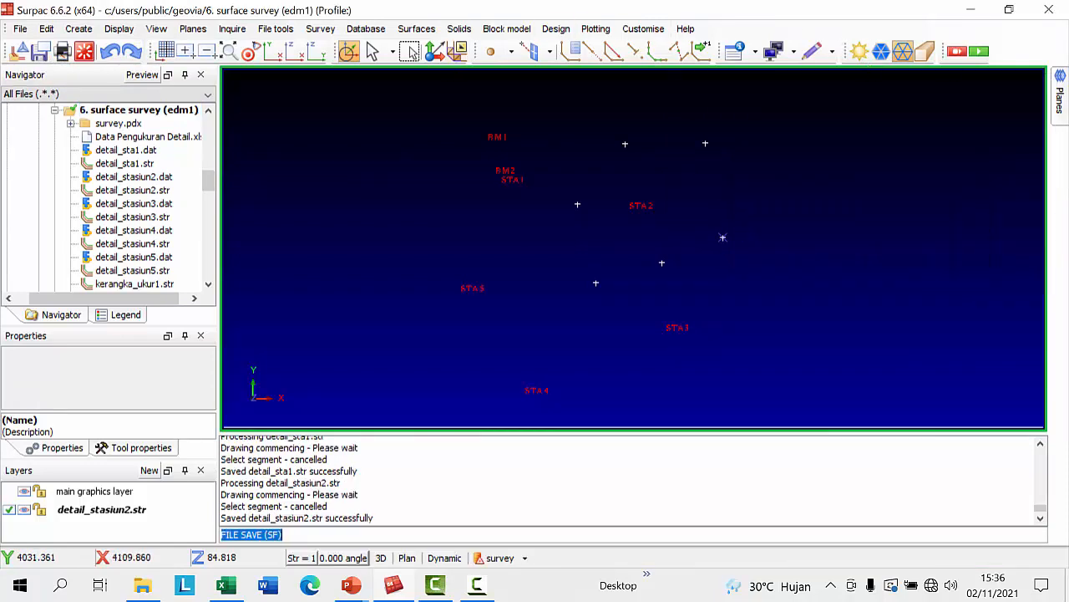
left_click(85, 51)
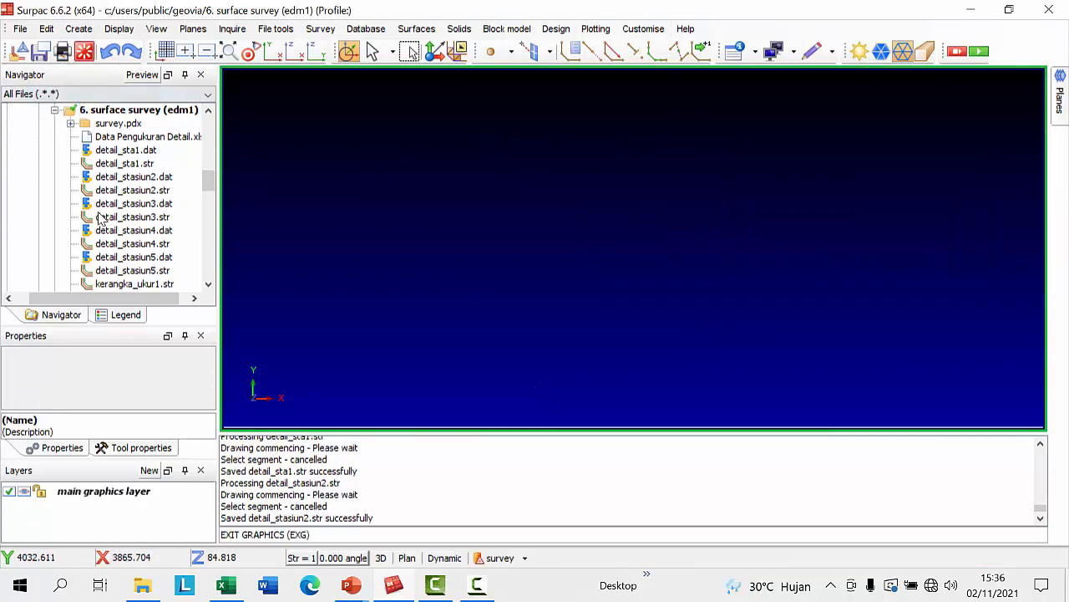
- Load detail_stasiun3.str and break its segment into points with the strings_to_pts.tcl macro
left_click_drag(102, 217, 535, 259)
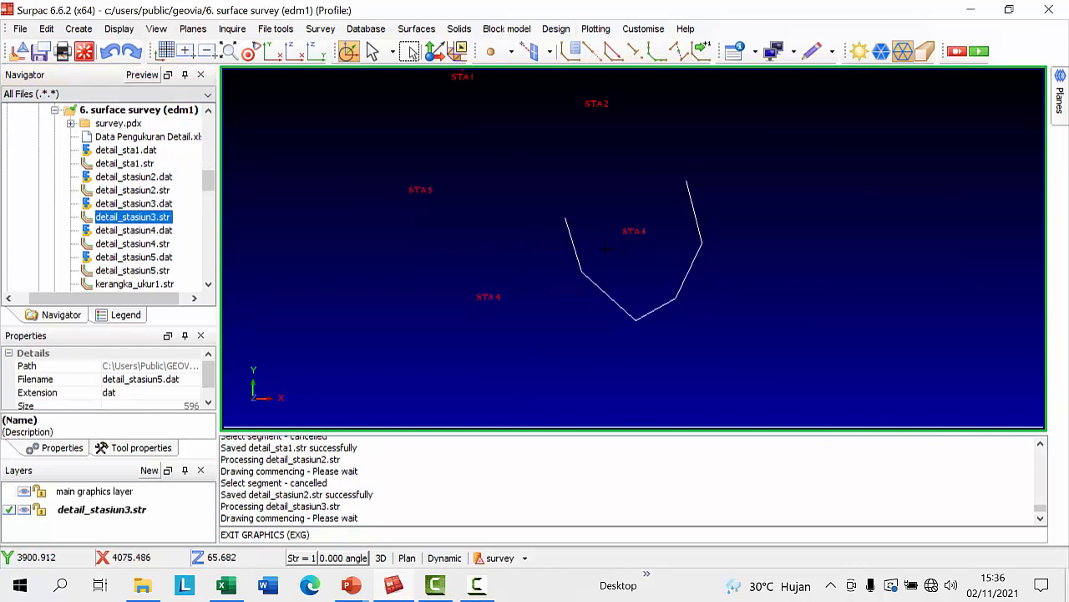
left_click(116, 247)
scroll(116, 251, "down", 2)
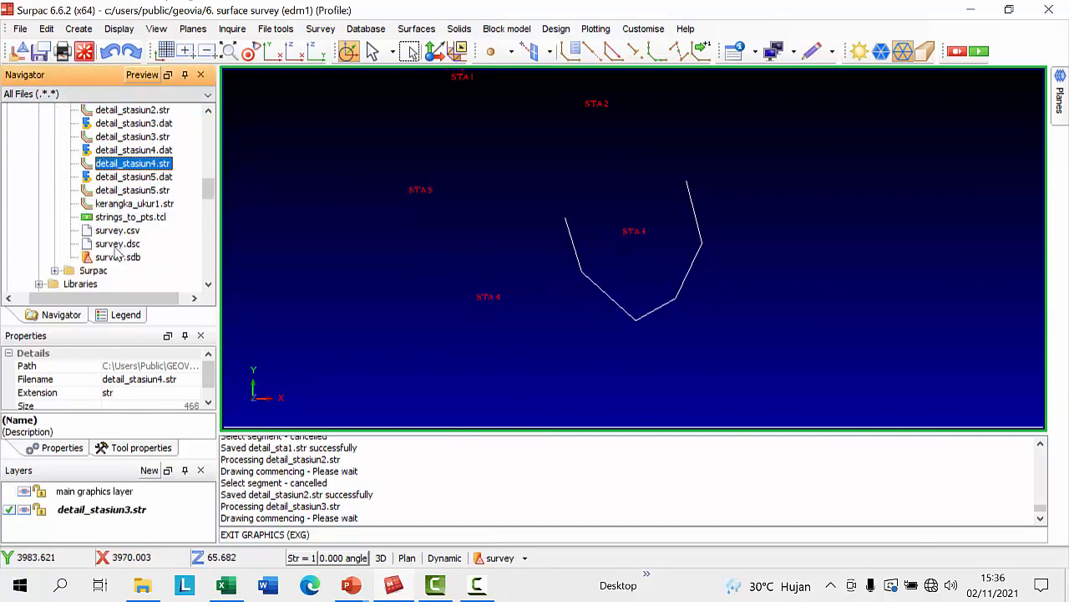
left_click_drag(117, 218, 381, 255)
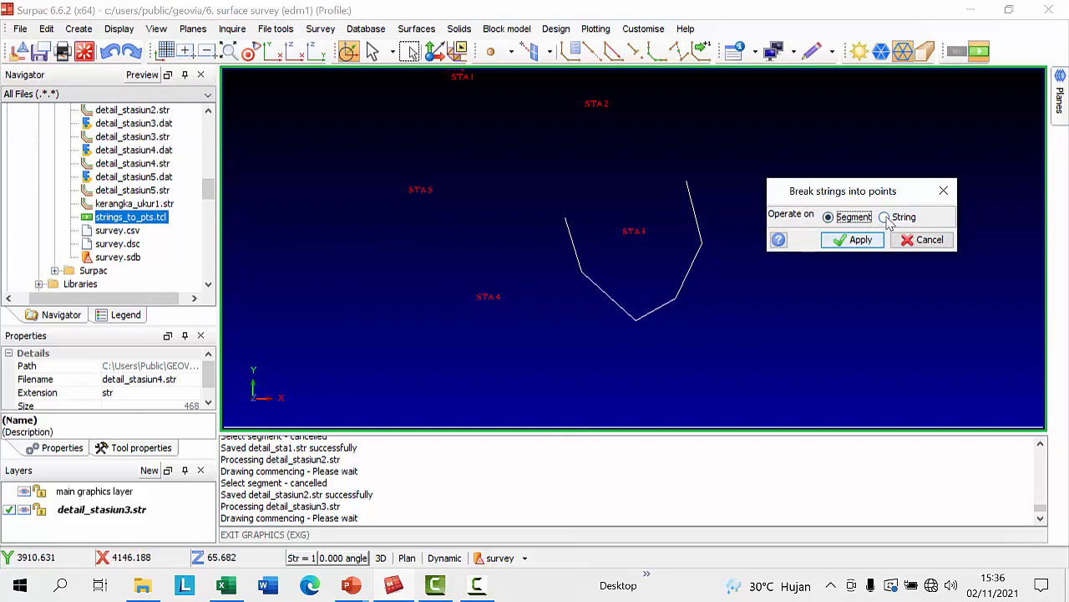
left_click(840, 241)
left_click(701, 243)
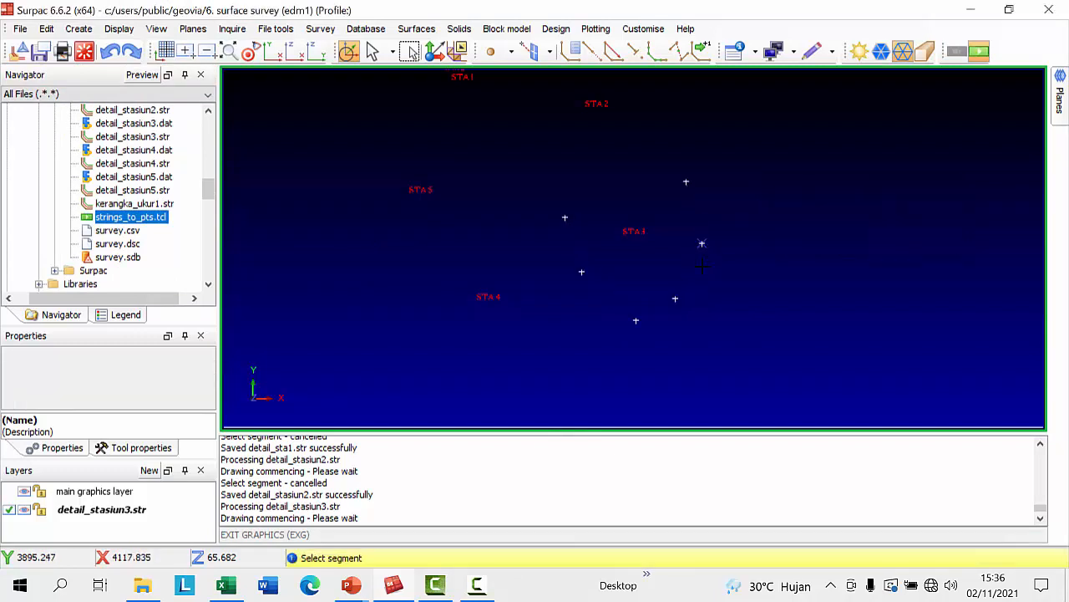
key("Escape")
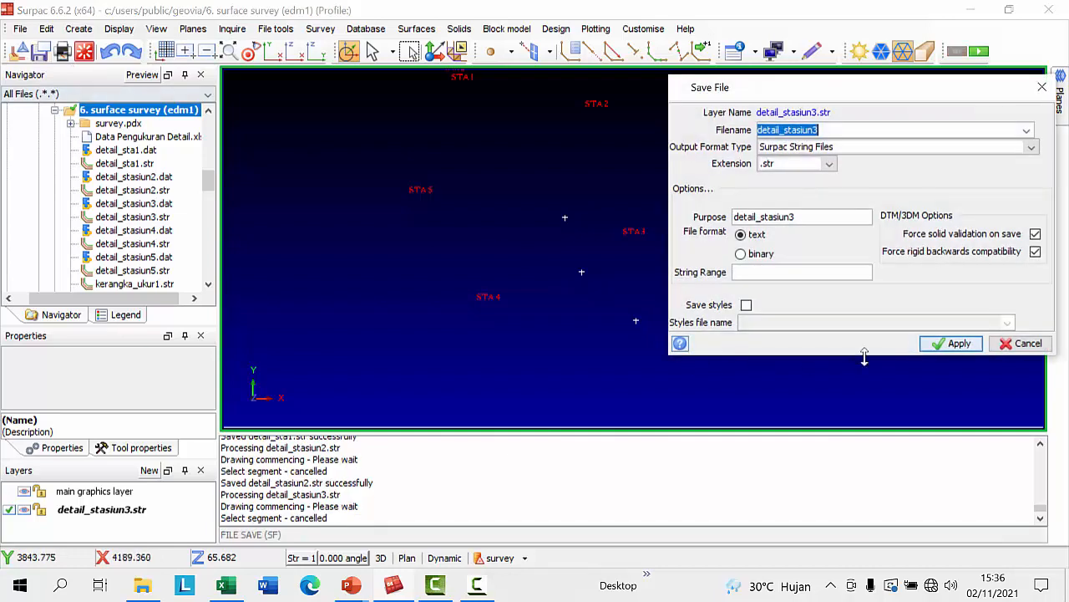
- Save the points over the existing detail_stasiun3.str as a Surpac string file and clear the graphics view
left_click(944, 343)
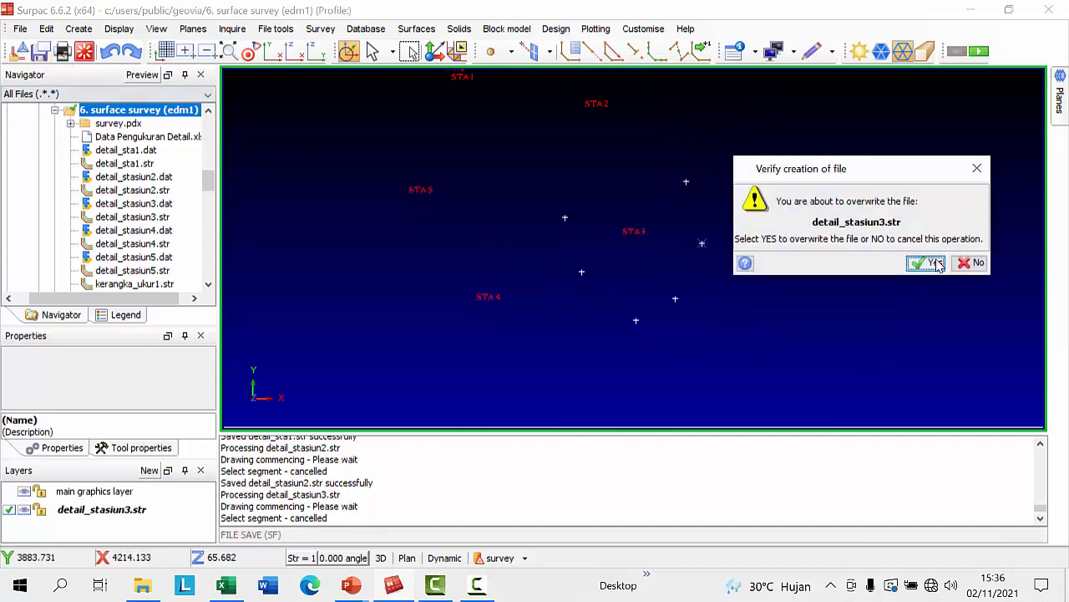
left_click(928, 263)
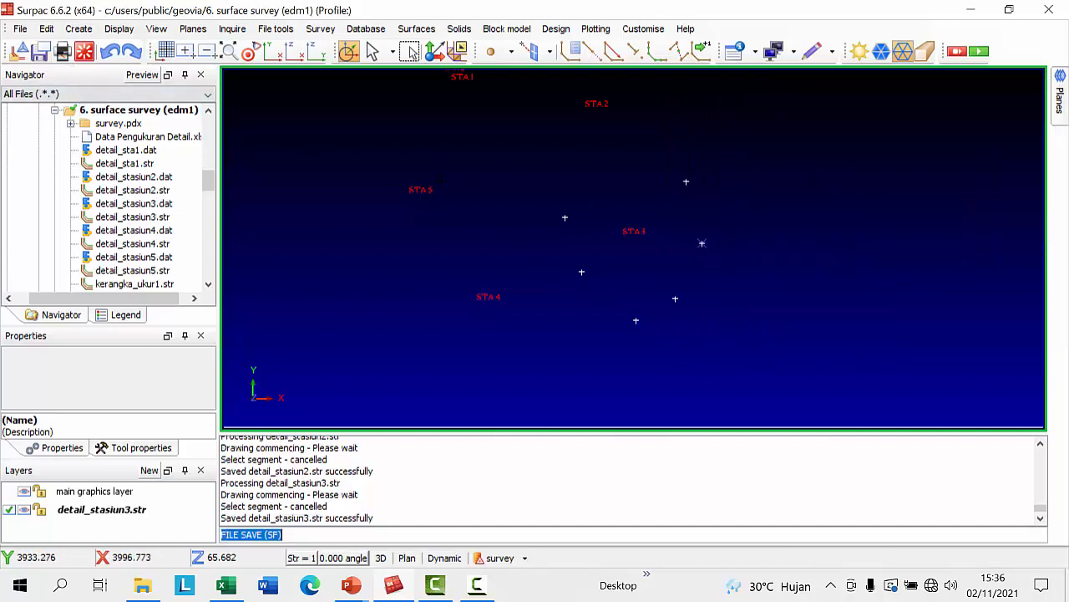
- Load detail_stasiun4.str and break its segment into points with the strings_to_pts.tcl macro
double_click(134, 243)
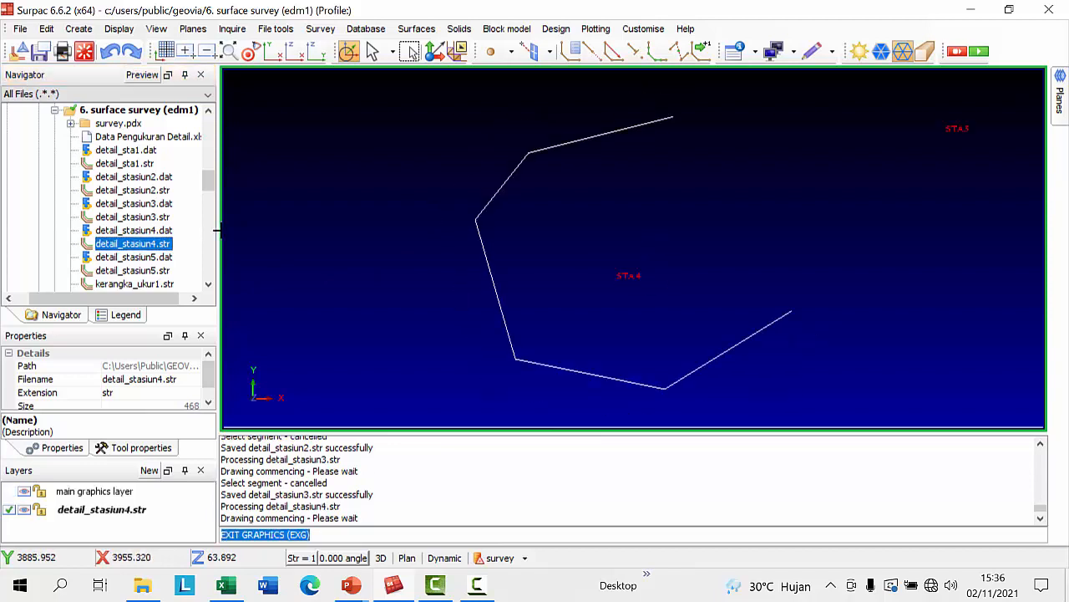
left_click(149, 256)
scroll(147, 264, "down", 2)
double_click(140, 218)
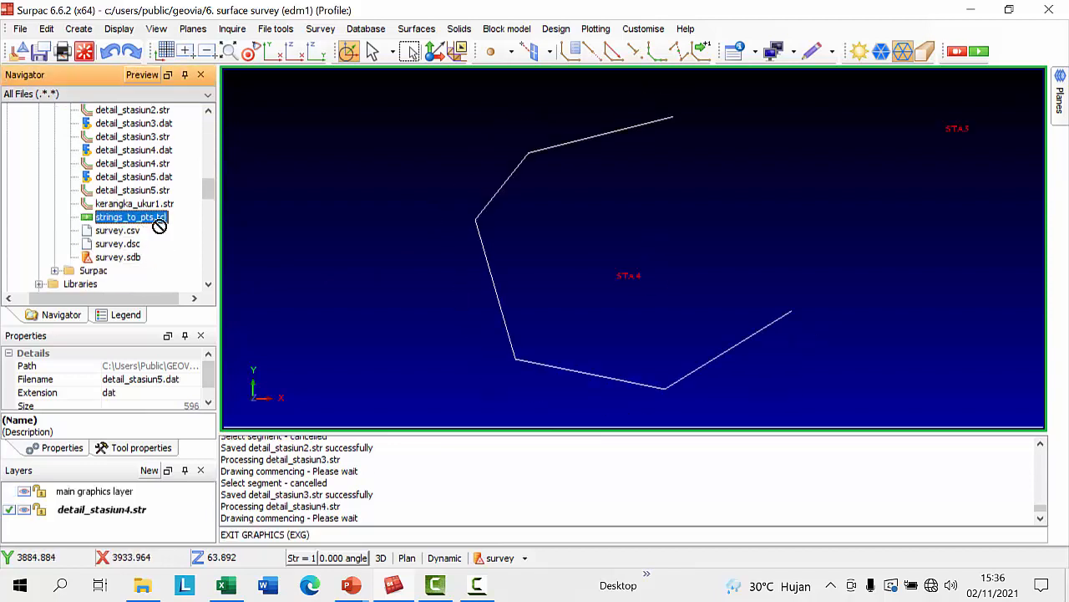
left_click(856, 240)
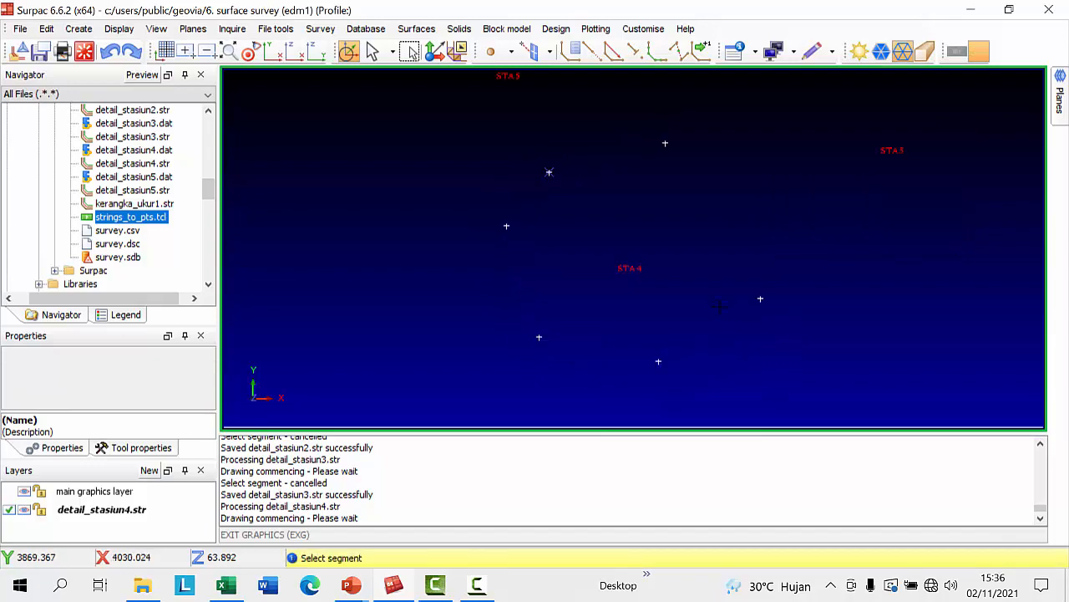
- Save the points over the existing detail_stasiun4.str as a Surpac string file and clear the graphics view
left_click(46, 53)
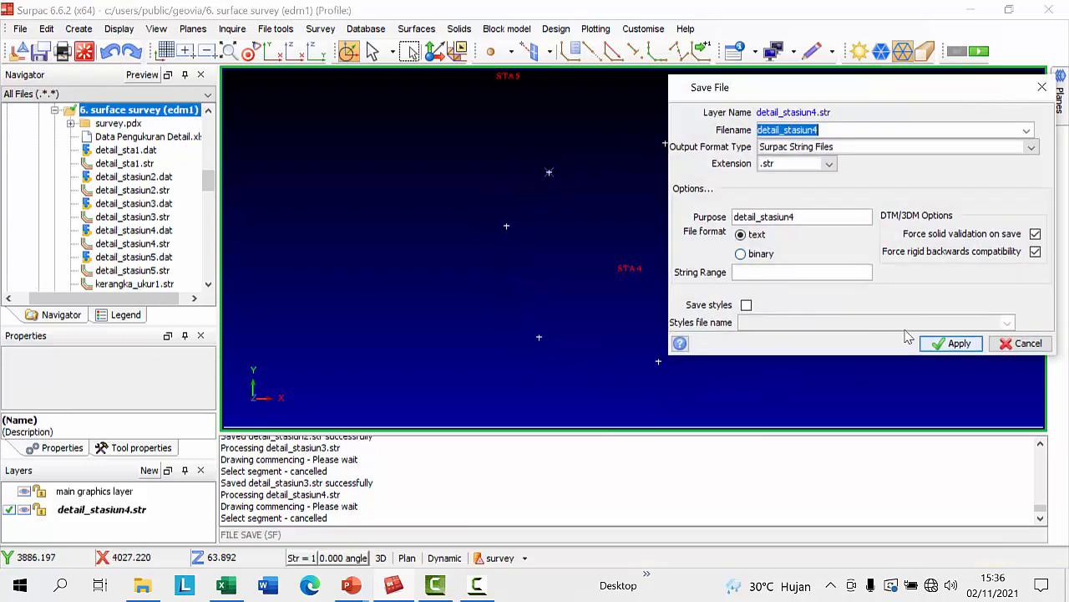
left_click(954, 342)
left_click(928, 263)
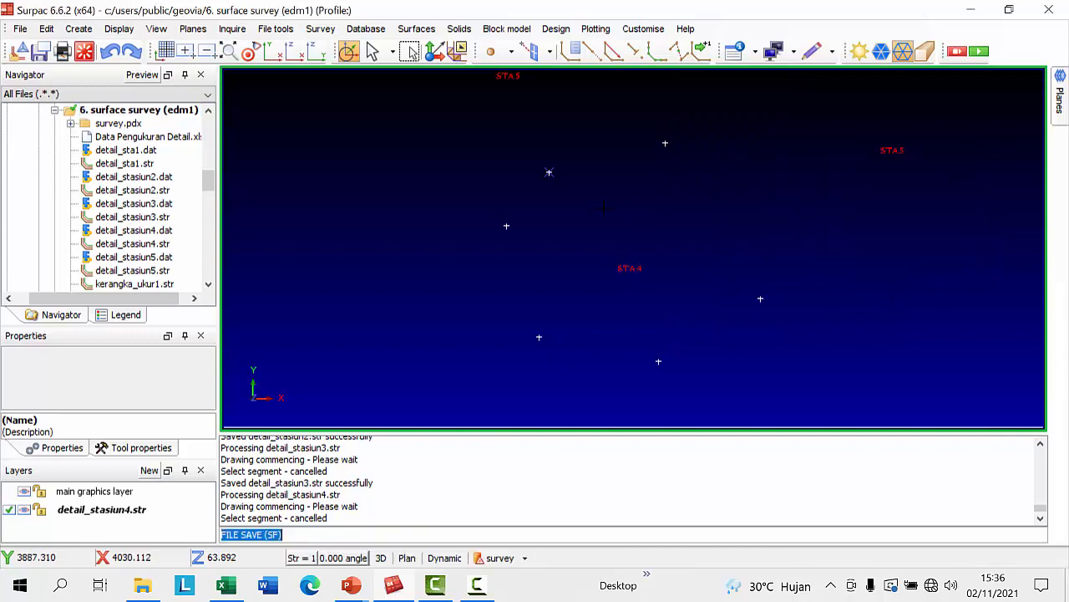
left_click(85, 52)
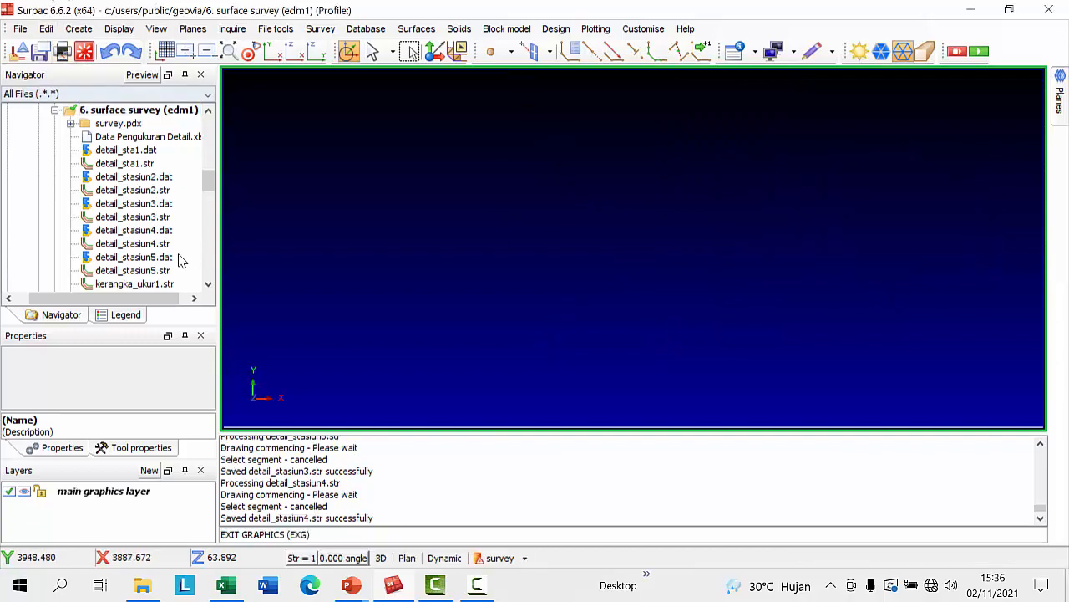
- Load detail_stasiun5.str and break its segment into points with the strings_to_pts.tcl macro
left_click_drag(146, 272, 615, 273)
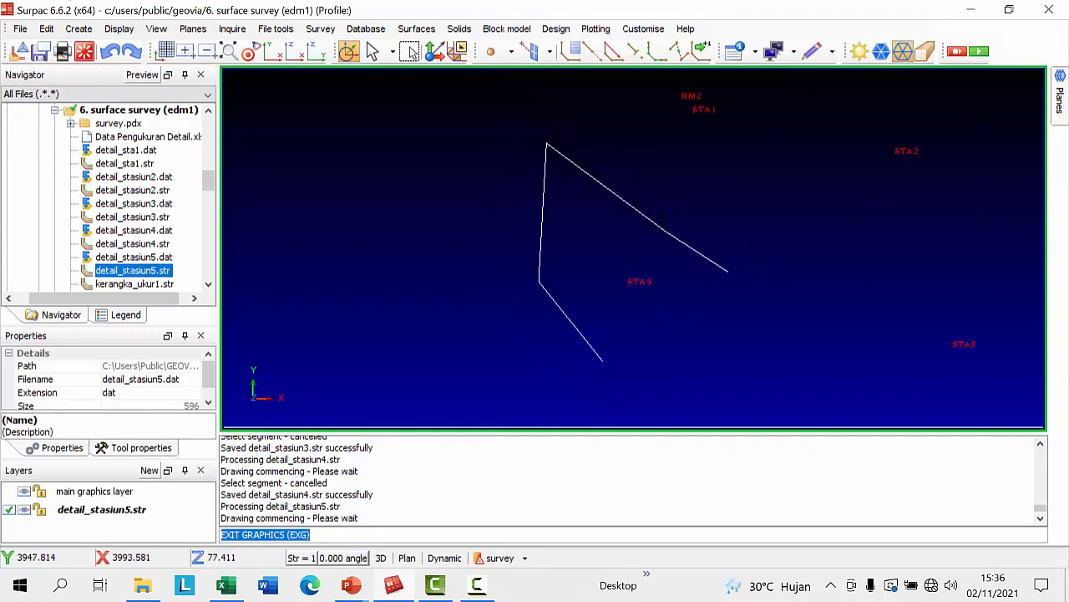
middle_click_drag(647, 218, 633, 206)
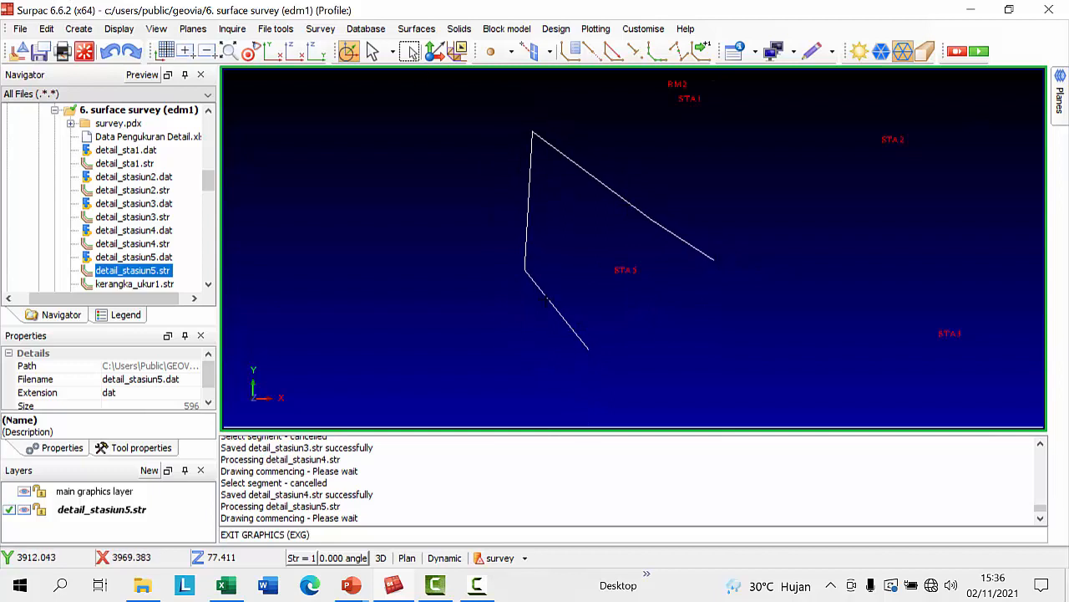
left_click(135, 260)
scroll(128, 265, "down", 1)
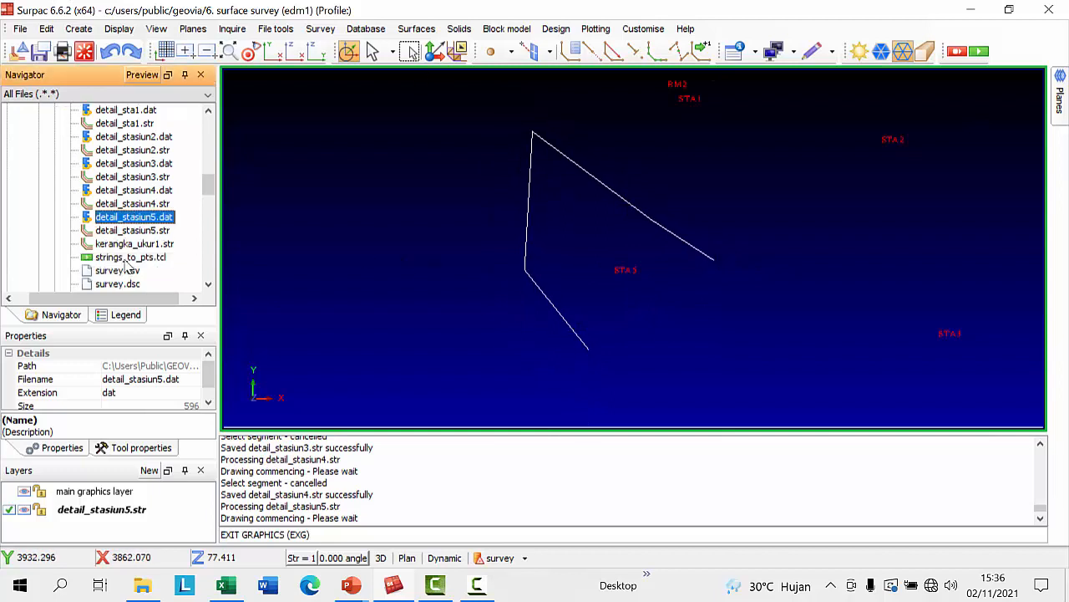
double_click(127, 259)
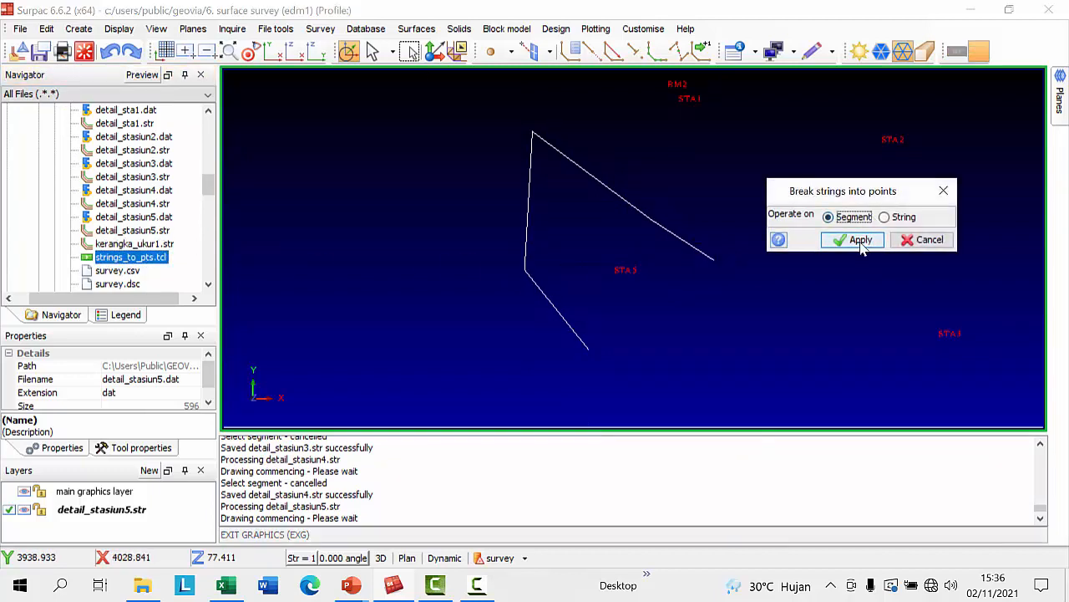
left_click(860, 240)
left_click(645, 216)
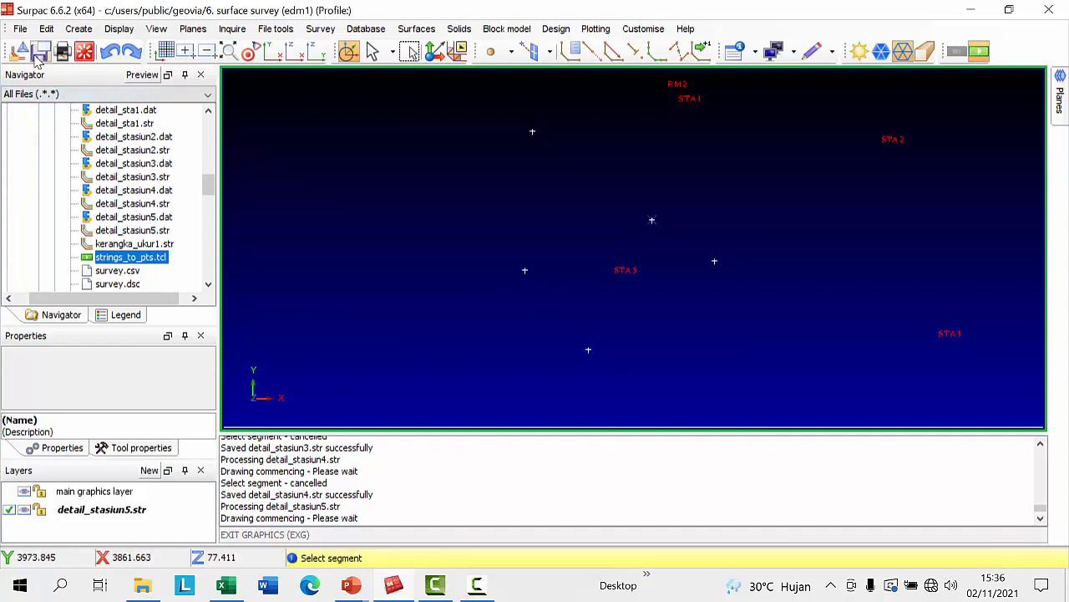
key("Escape")
- Save the points over the existing detail_stasiun5.str as a Surpac string file and clear the graphics view
left_click(952, 343)
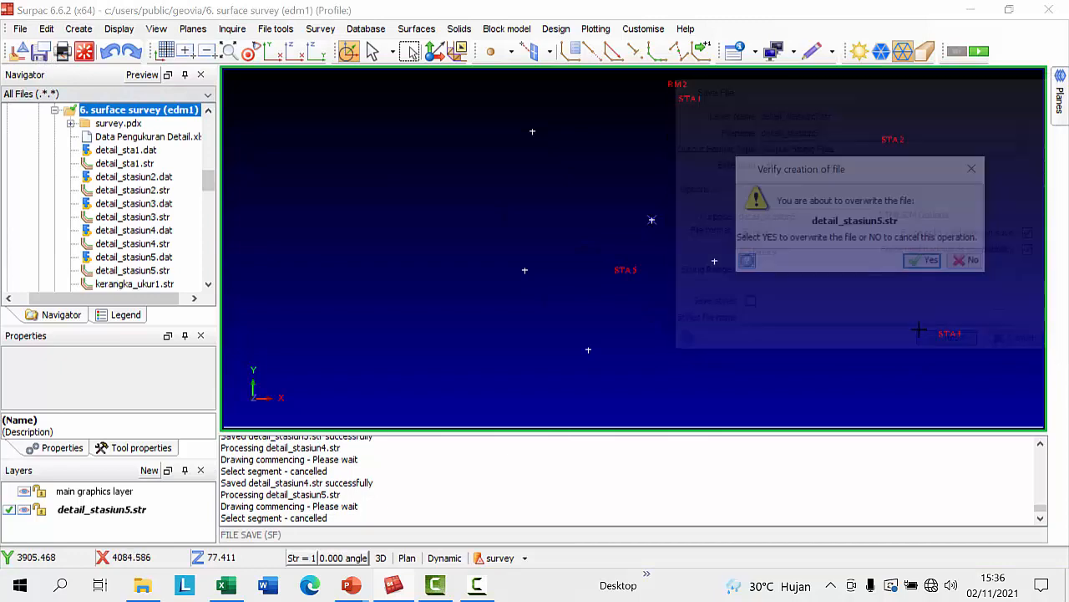
left_click(924, 263)
middle_click_drag(692, 251, 629, 251)
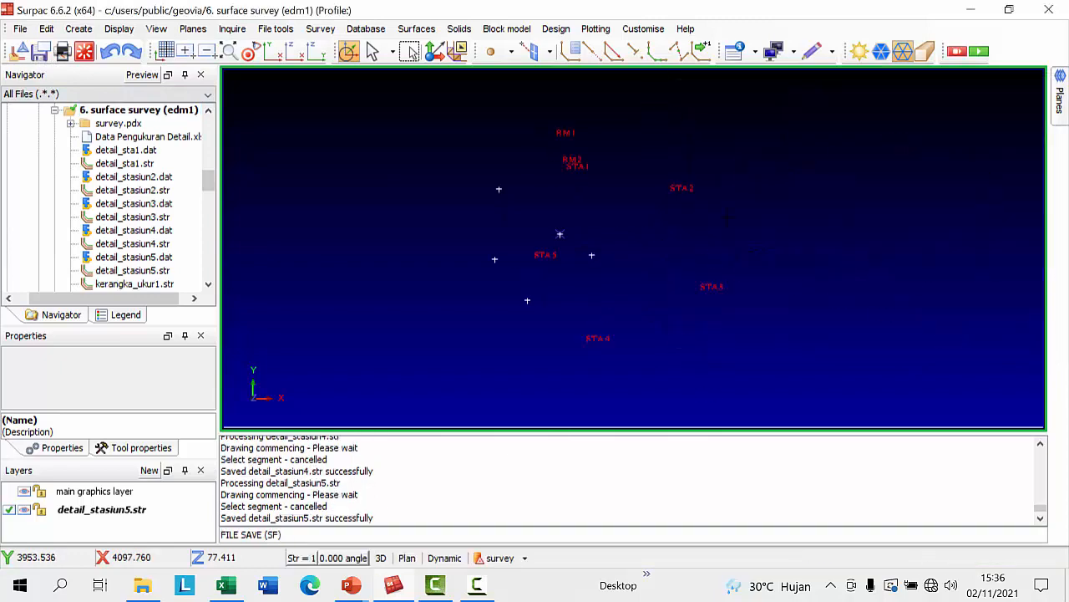
left_click(84, 52)
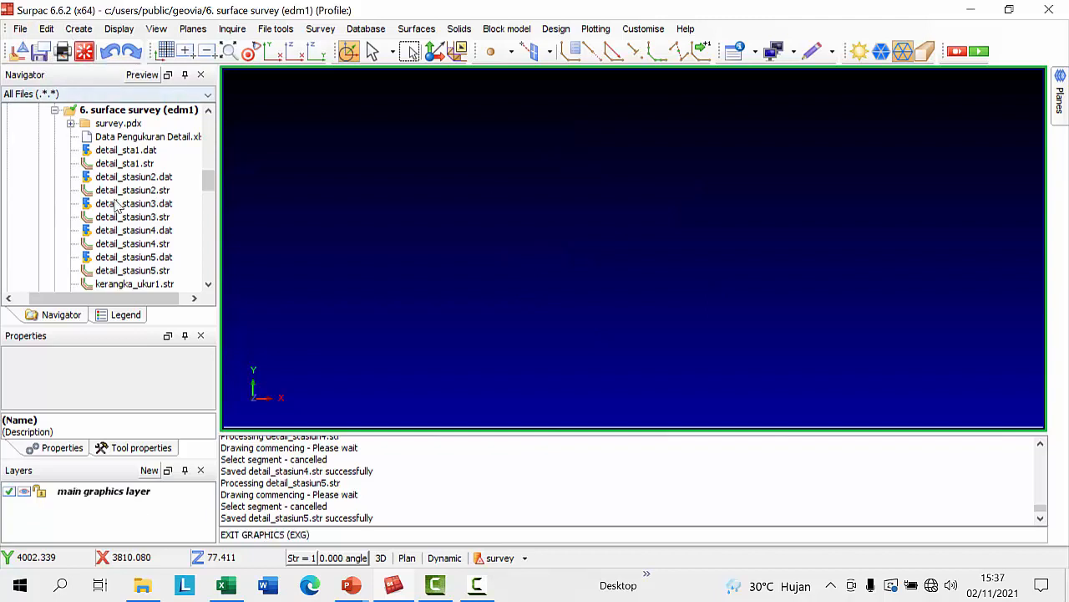
- Load the survey station string kerangka_ukur1.str and break its segment into points with the strings_to_pts.tcl macro
left_click(117, 217)
scroll(117, 216, "down", 1)
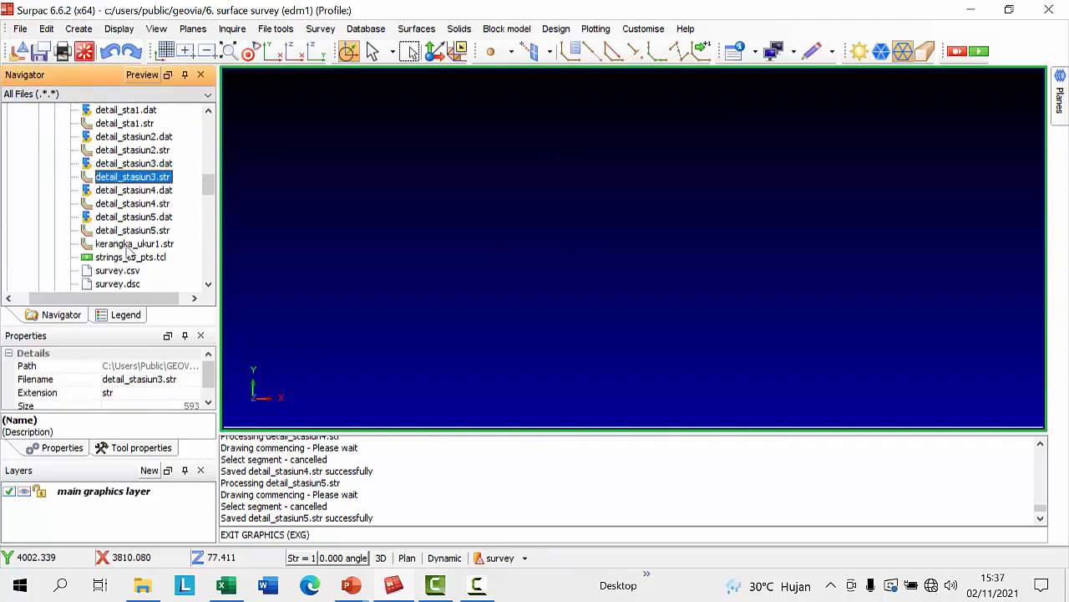
left_click(129, 244)
left_click_drag(204, 248, 543, 272)
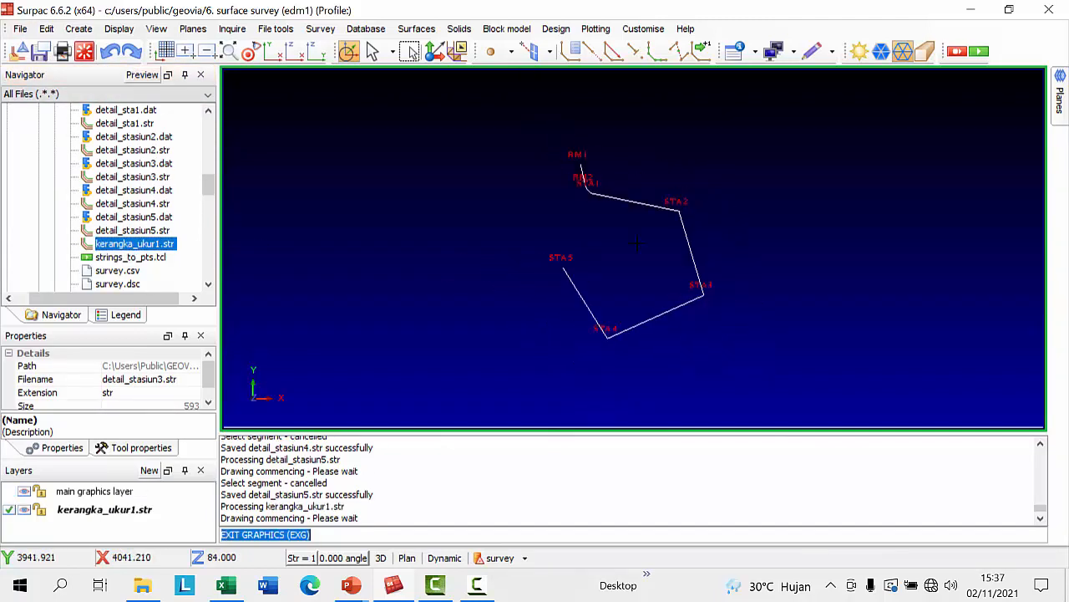
scroll(653, 197, "up", 2)
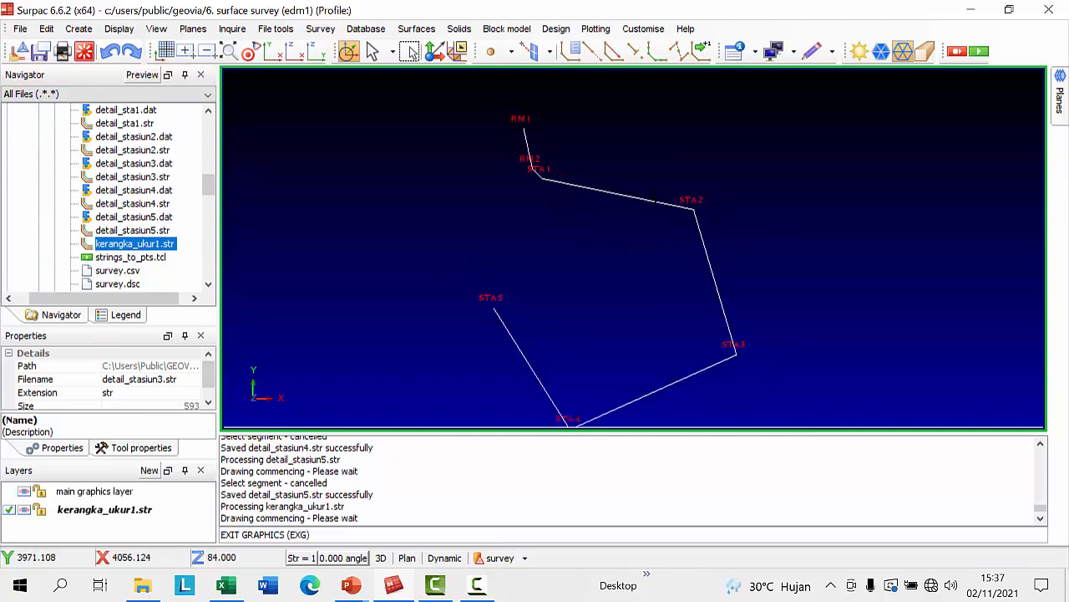
scroll(656, 198, "down", 1)
middle_click_drag(619, 221, 607, 199)
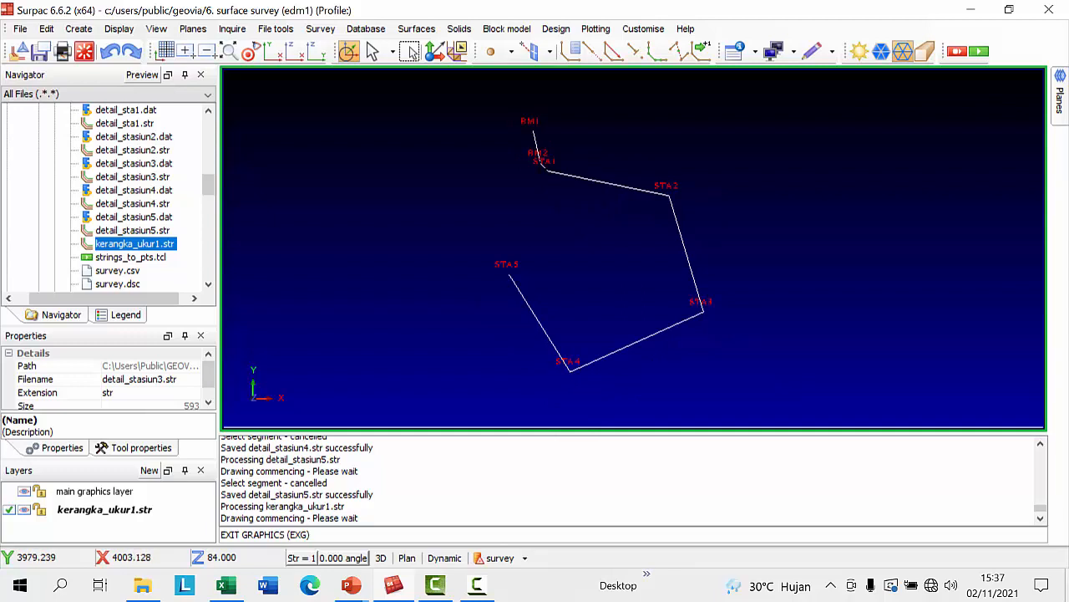
scroll(607, 183, "up", 1)
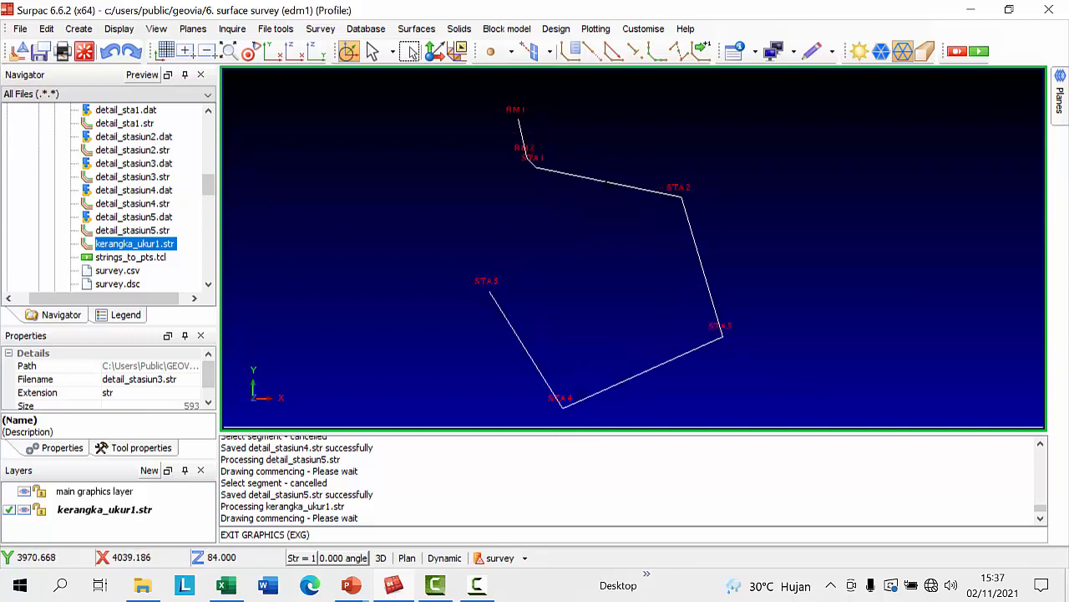
scroll(548, 191, "down", 1)
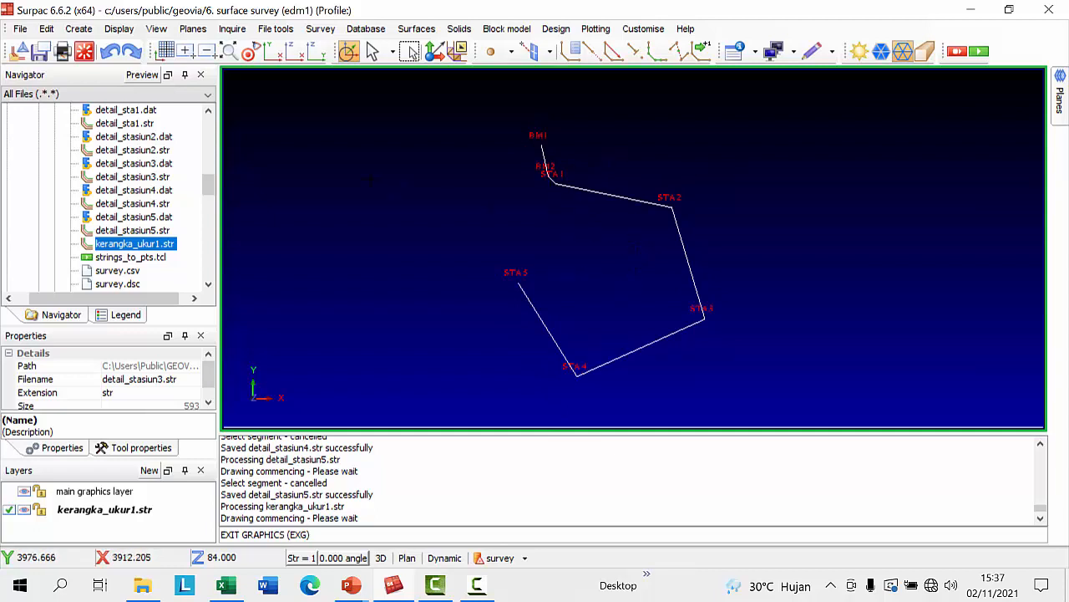
left_click_drag(133, 261, 493, 272)
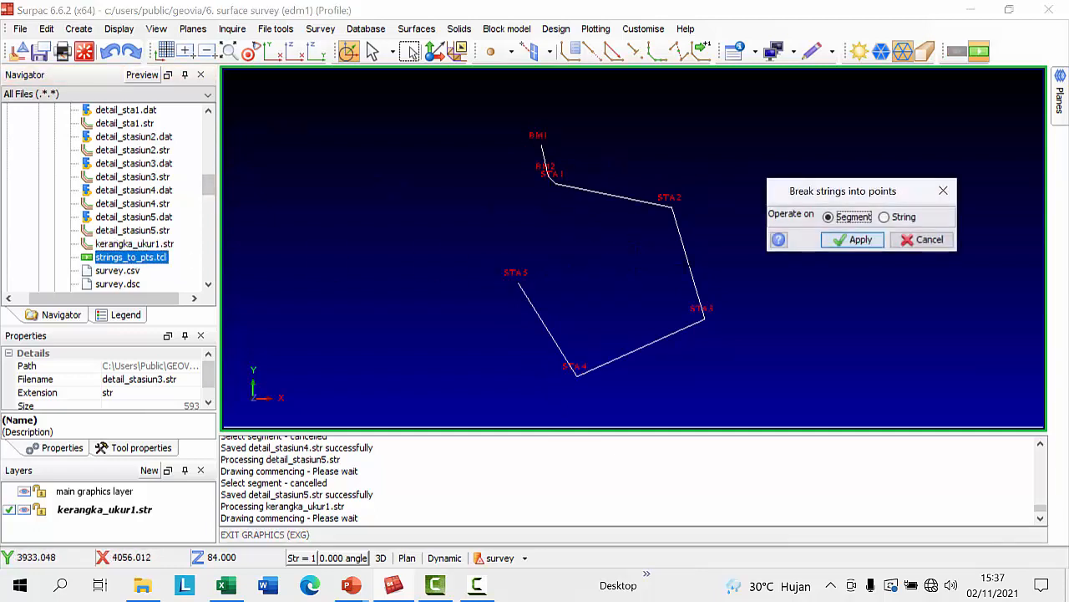
left_click(852, 240)
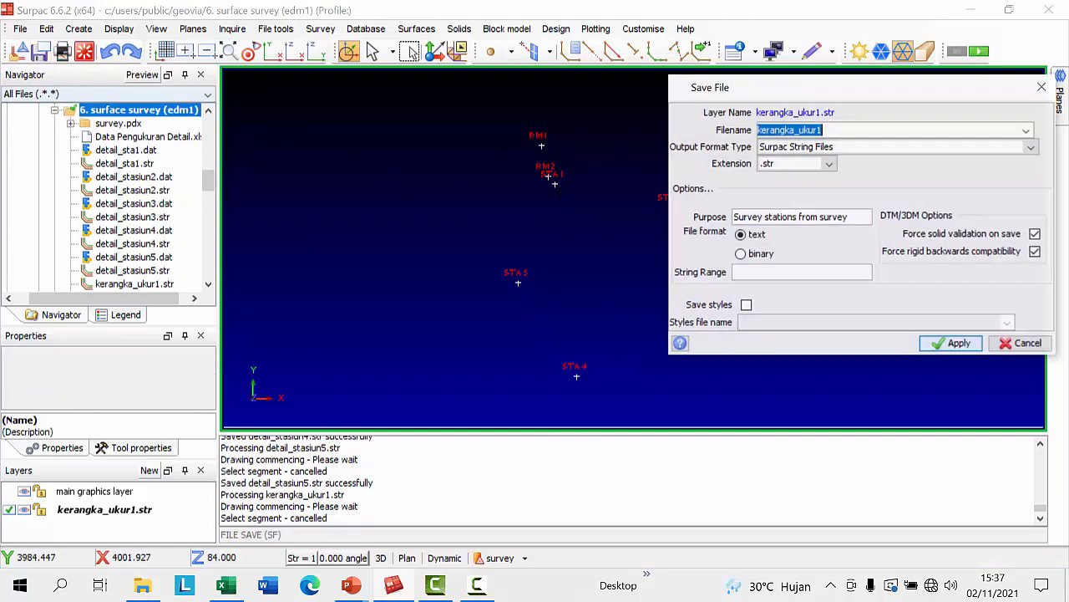
- Save the station points over the existing kerangka_ukur1.str as a Surpac string file and clear the graphics view
left_click(946, 343)
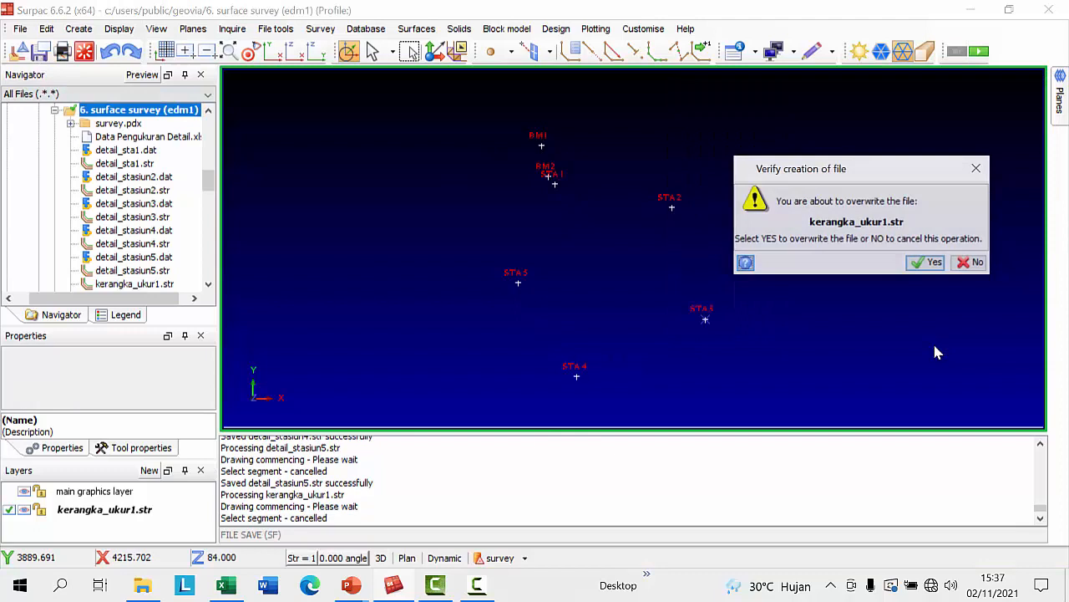
left_click(932, 266)
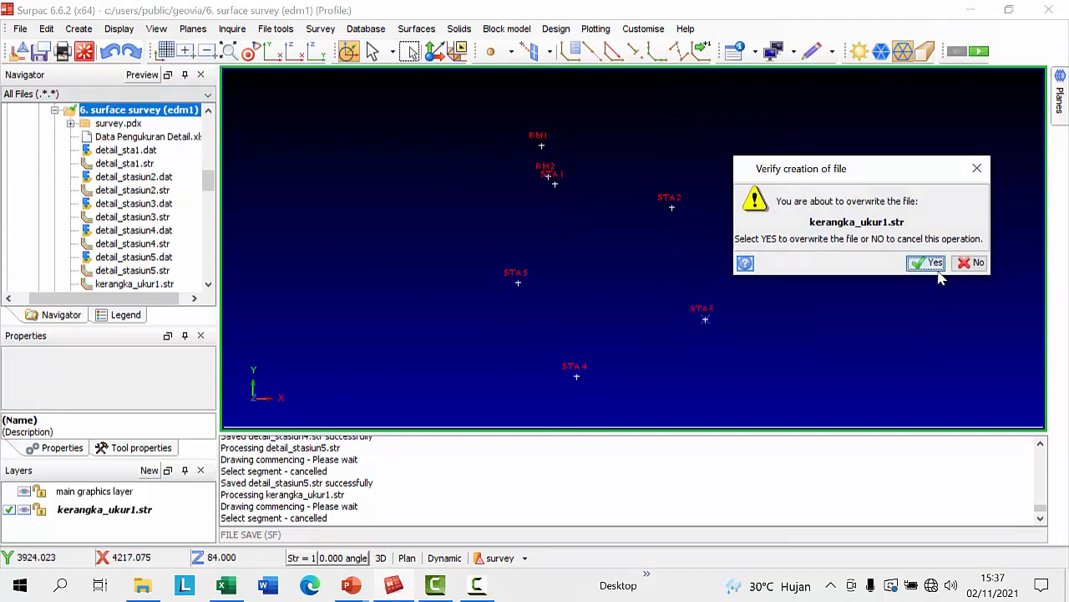
left_click(84, 52)
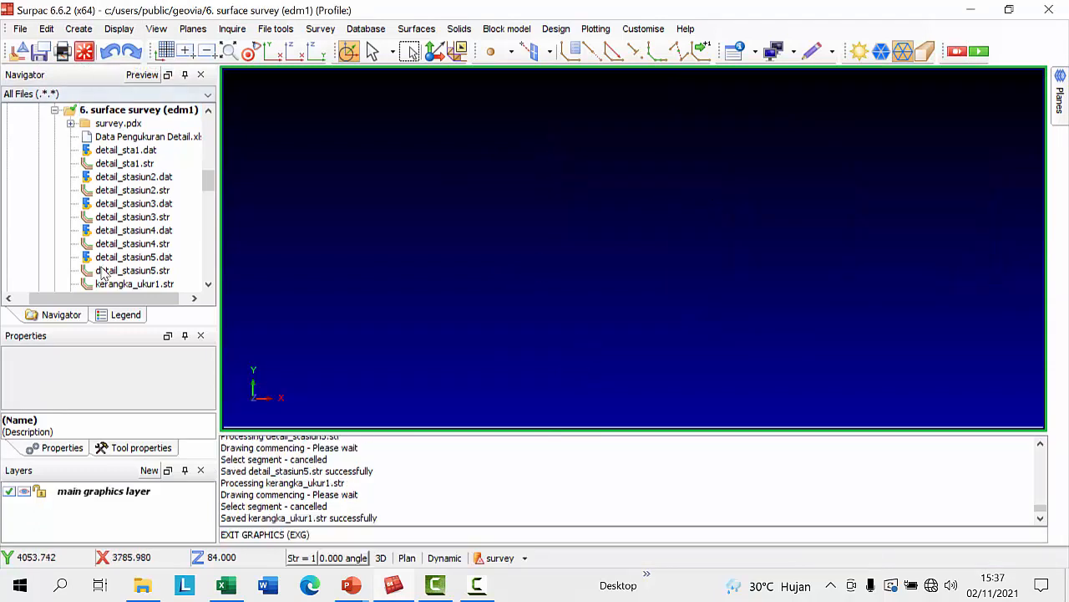
- Reload kerangka_ukur1.str into the cleared graphics view to display the station points
left_click_drag(133, 283, 625, 274)
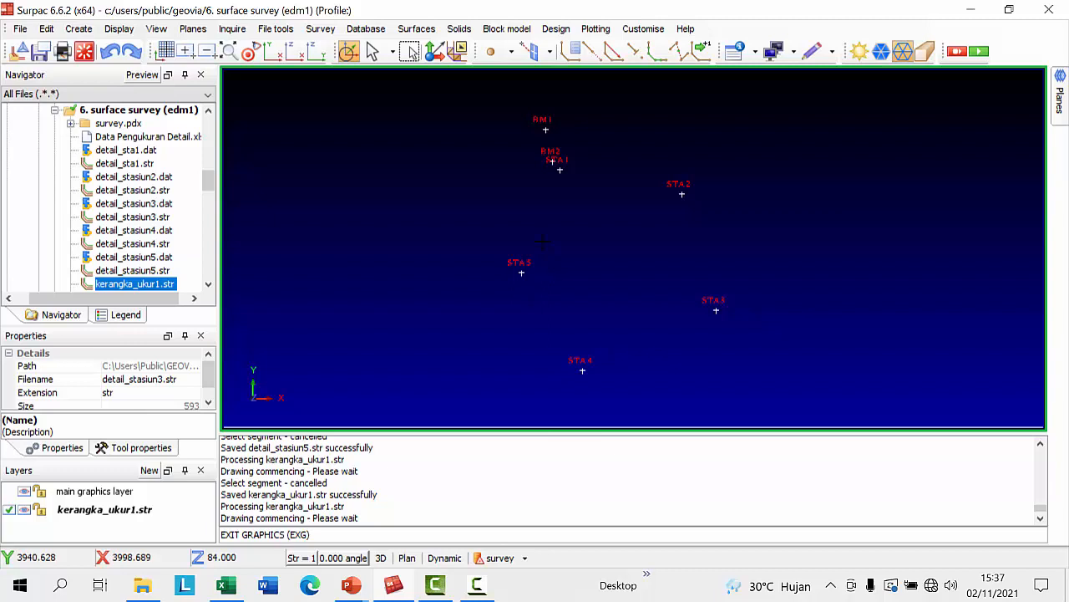
scroll(557, 224, "down", 1)
scroll(579, 194, "up", 2)
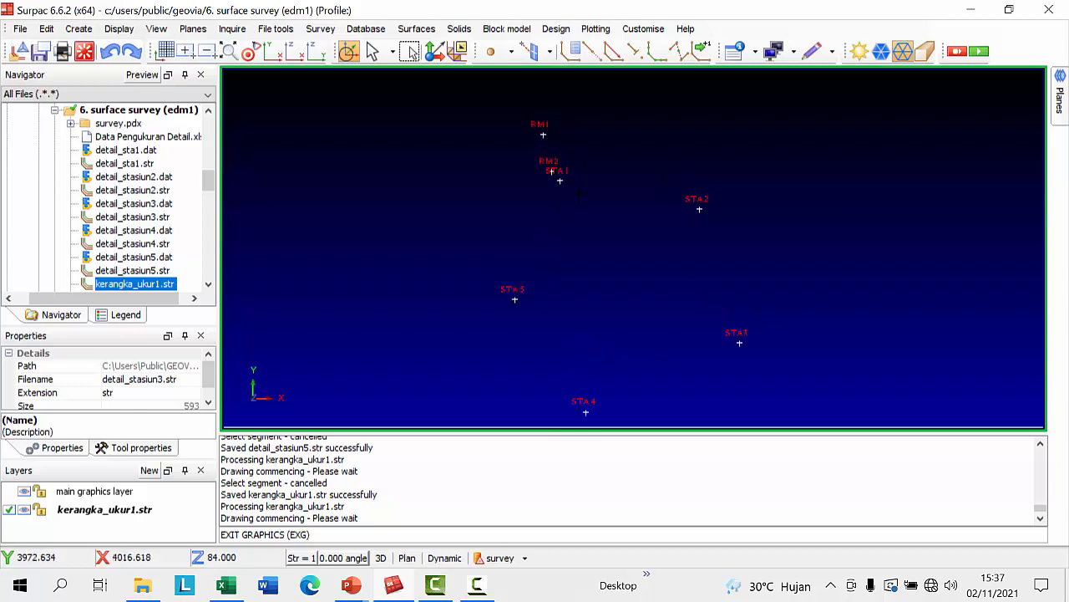
scroll(626, 252, "down", 1)
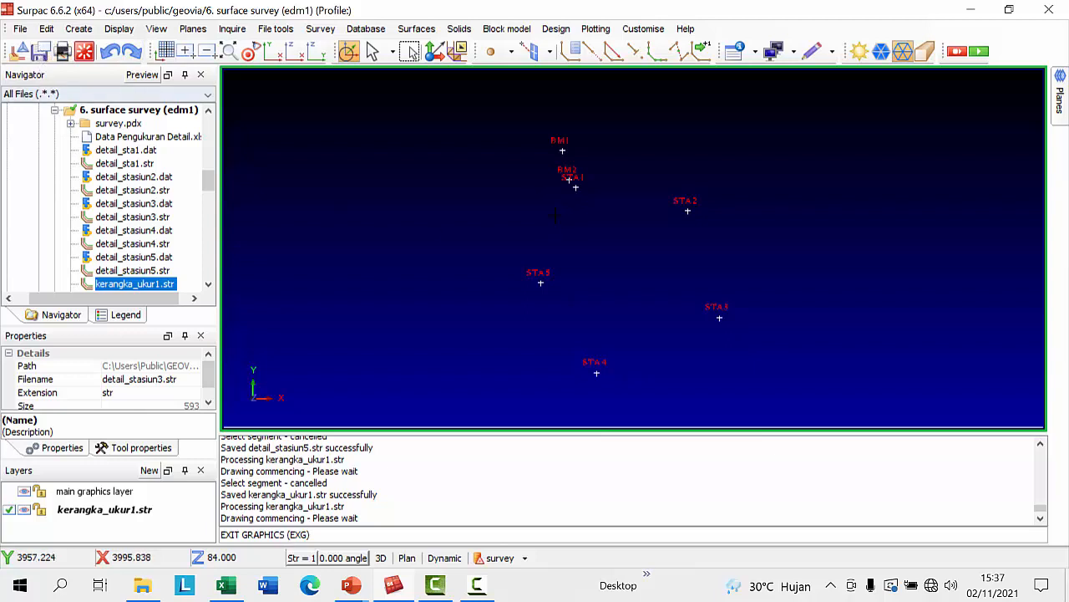
- Append detail_sta1.str to the kerangka_ukur1.str layer as a Surpac string file without replacing the current data
left_click(20, 52)
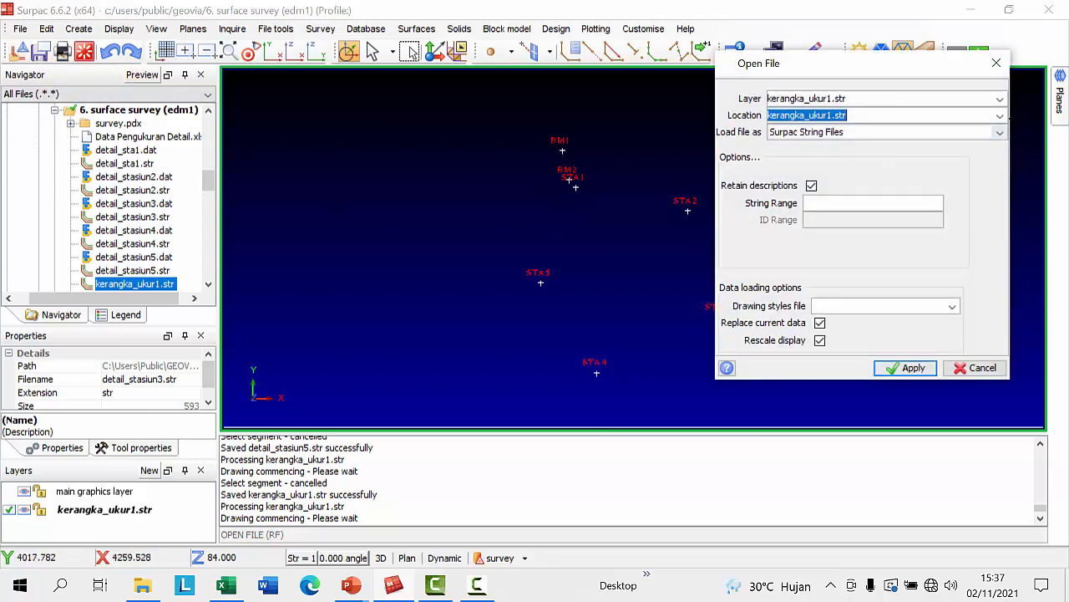
left_click(1000, 114)
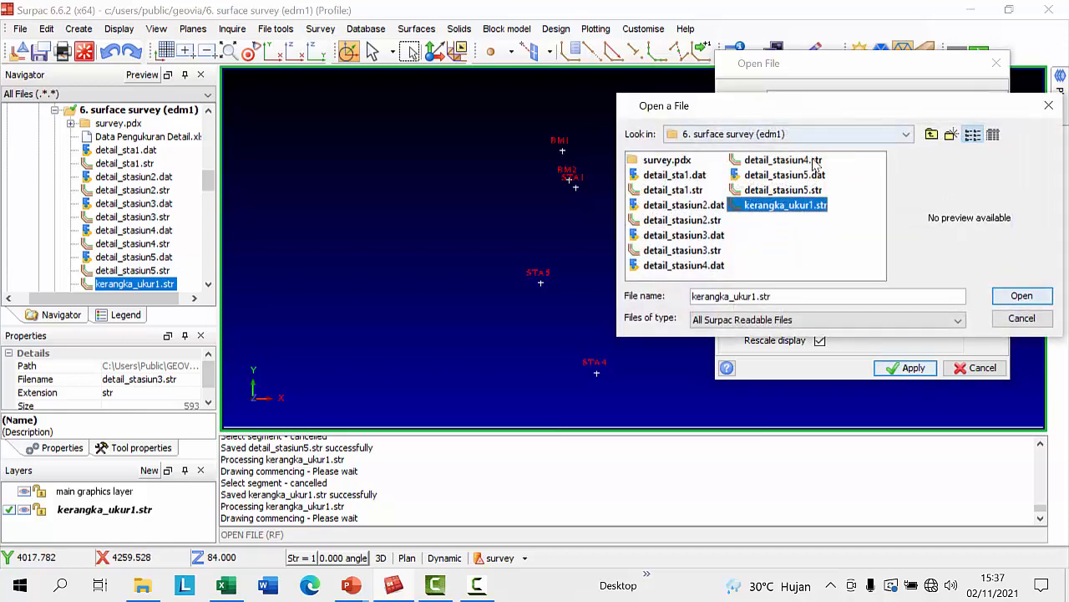
left_click(681, 191)
left_click(1016, 297)
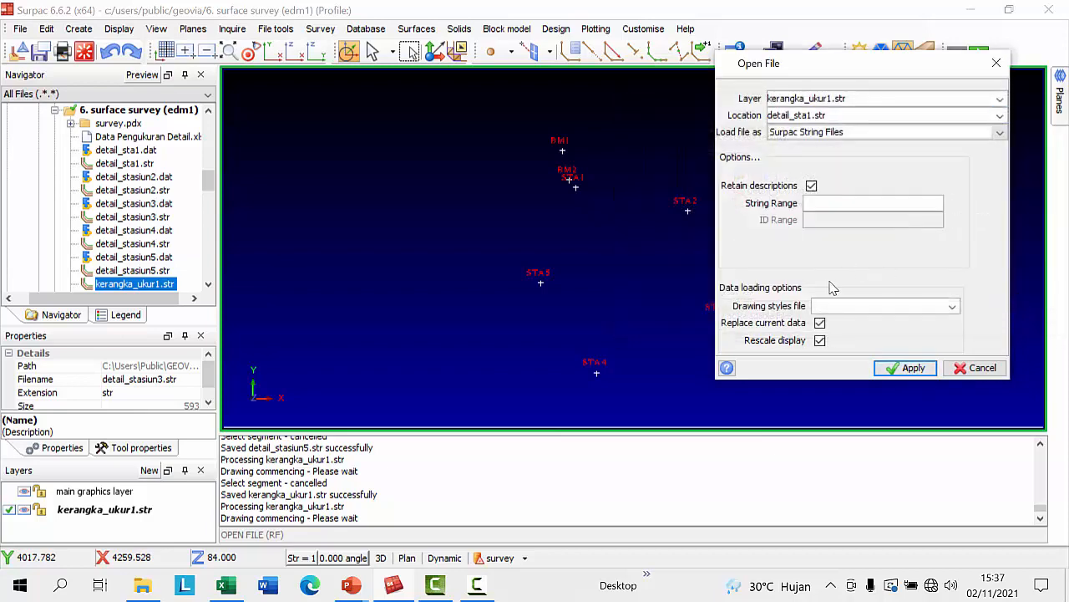
left_click(897, 369)
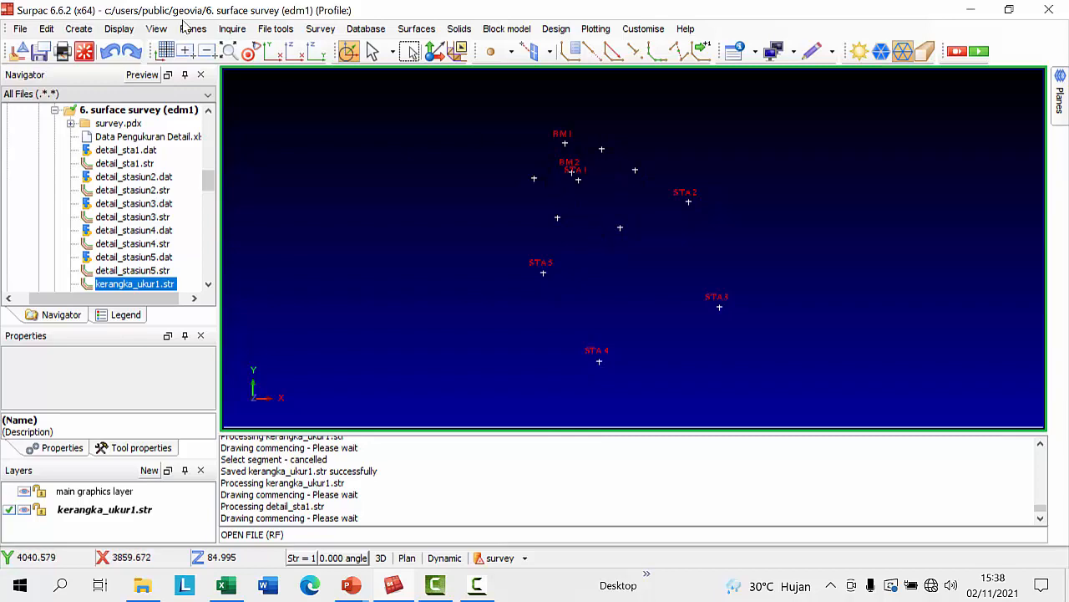
- Append detail_stasiun2.str to the kerangka_ukur1.str layer with replacement of the current data turned off
left_click(15, 52)
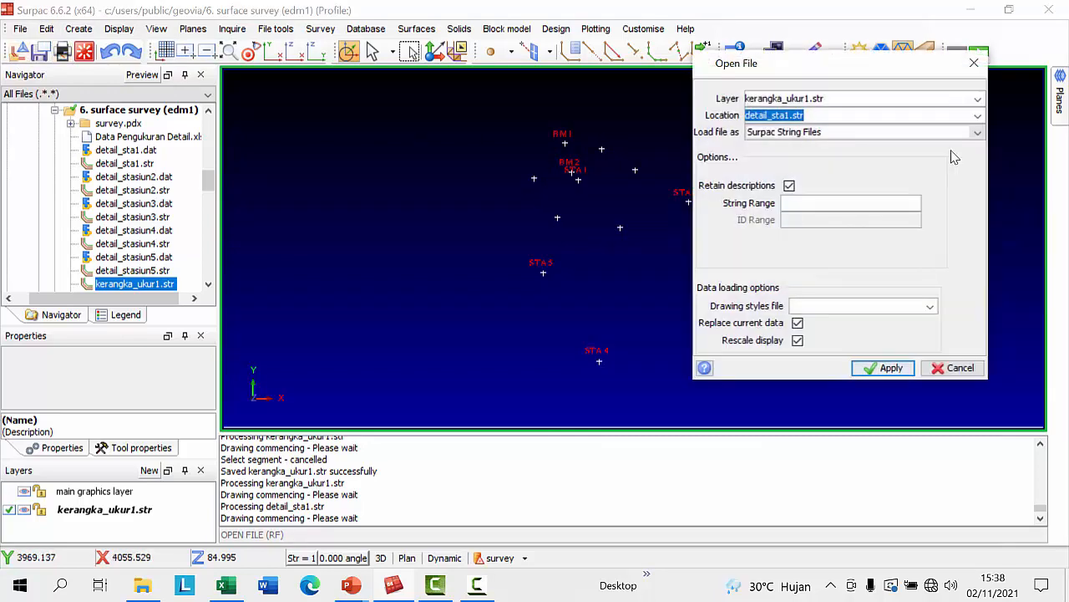
left_click(978, 117)
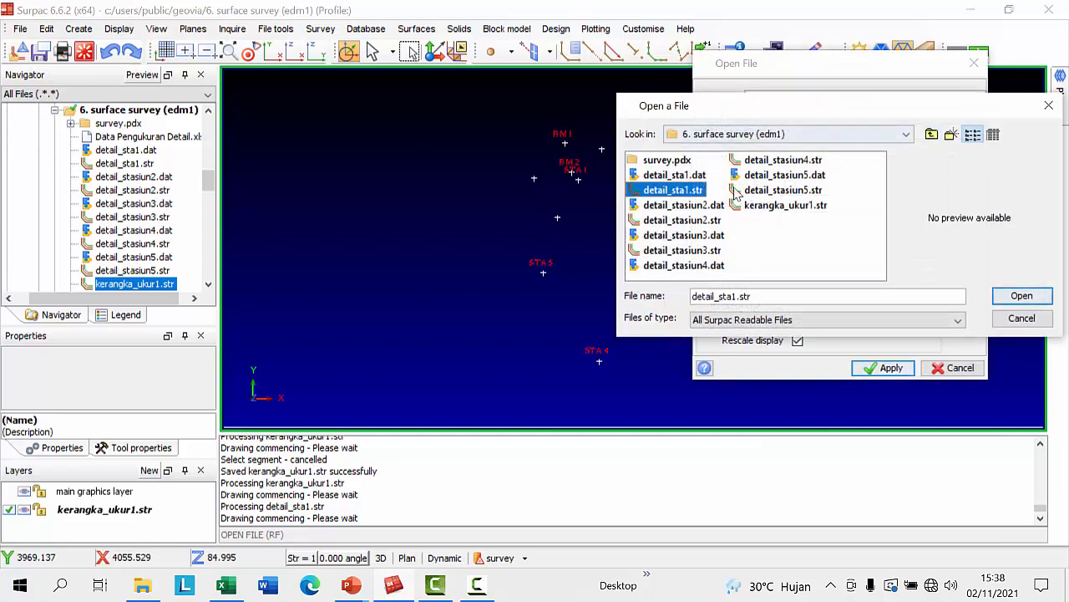
left_click(678, 222)
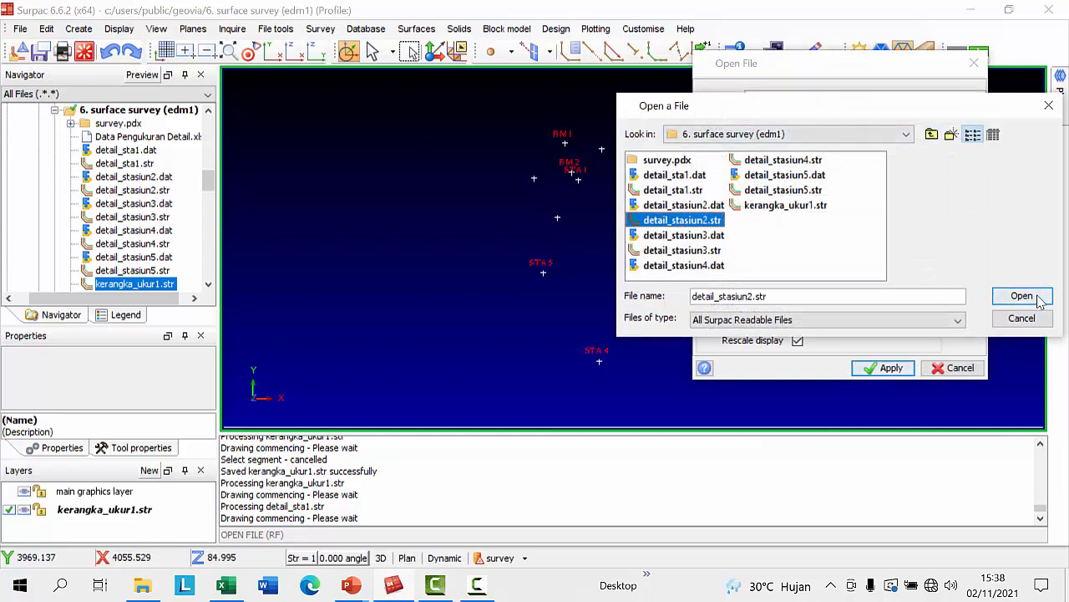
left_click(1021, 296)
left_click(798, 322)
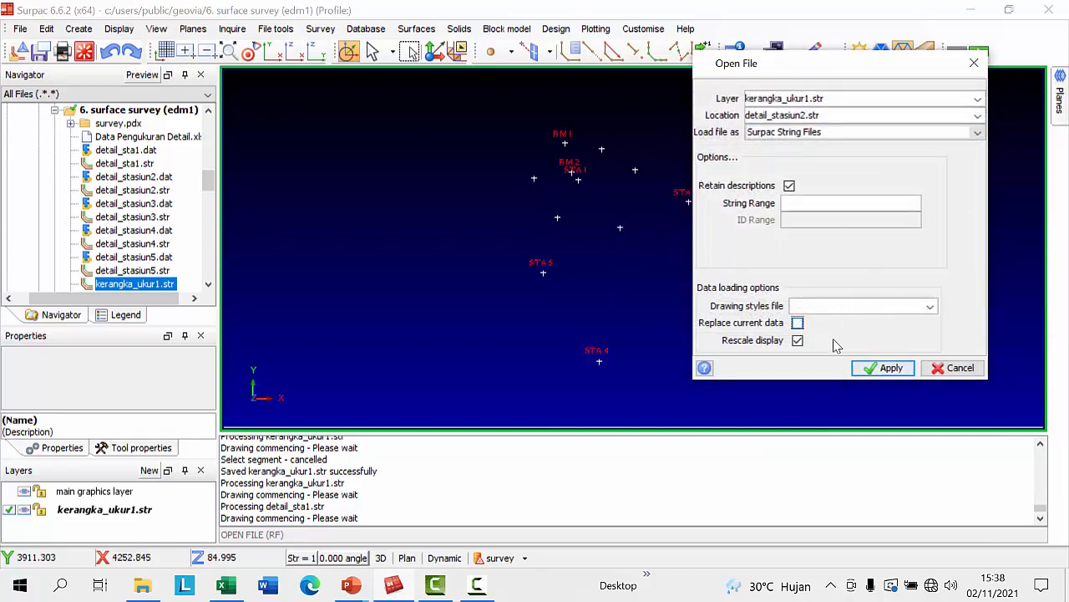
left_click(871, 370)
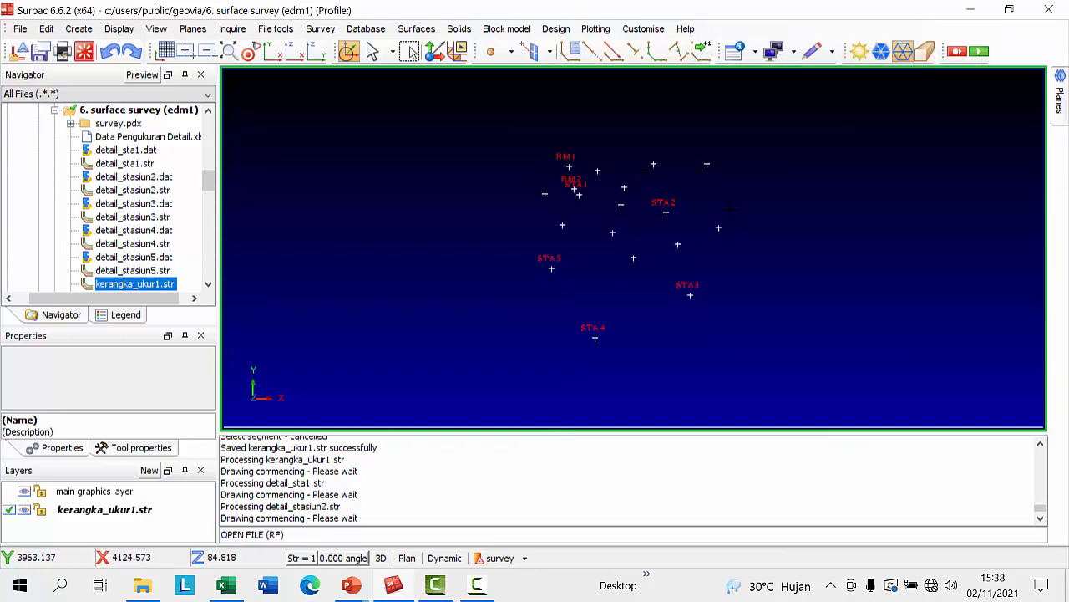
- Append detail_stasiun3.str to the kerangka_ukur1.str layer with replacement of the current data turned off
left_click(15, 55)
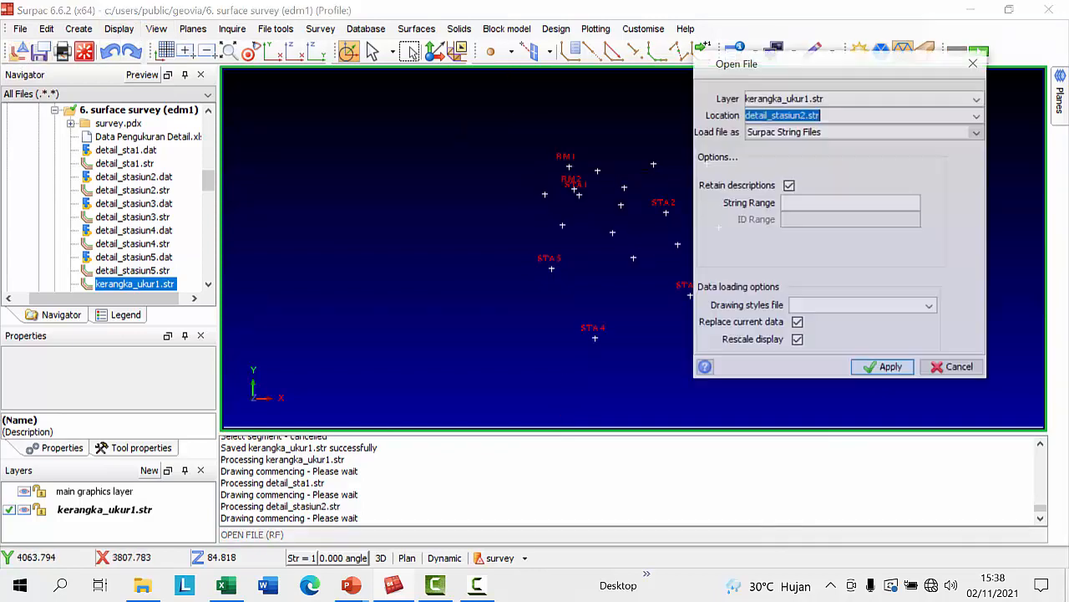
left_click(980, 110)
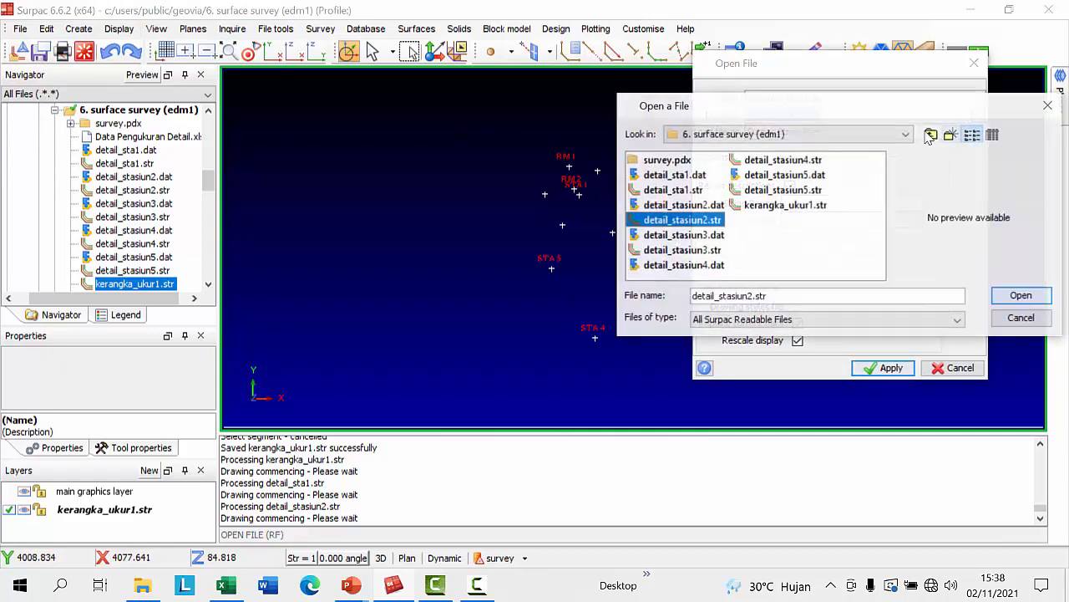
left_click(666, 250)
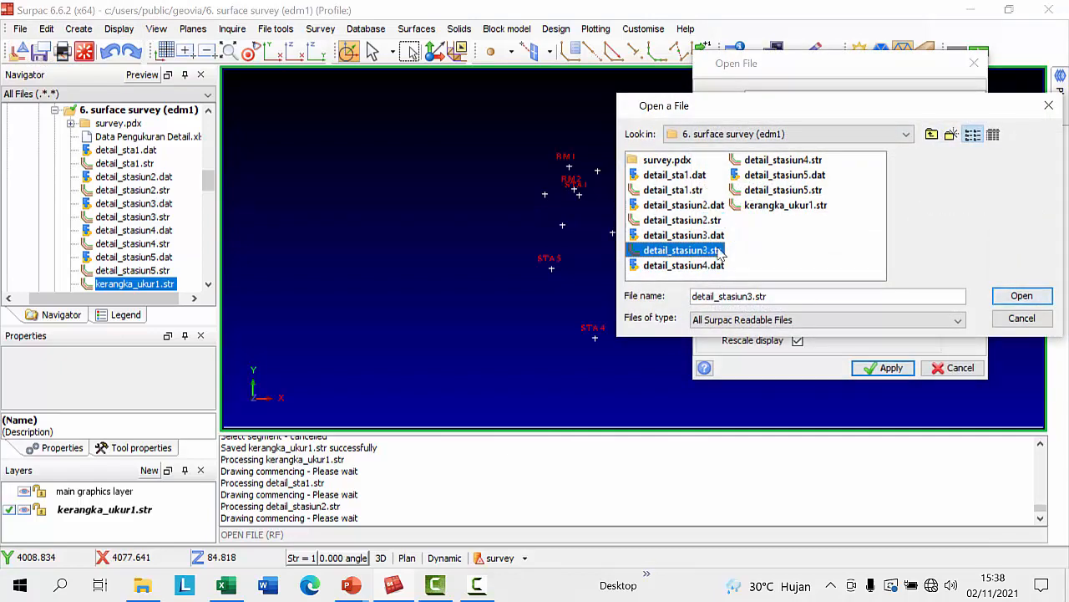
left_click(1023, 297)
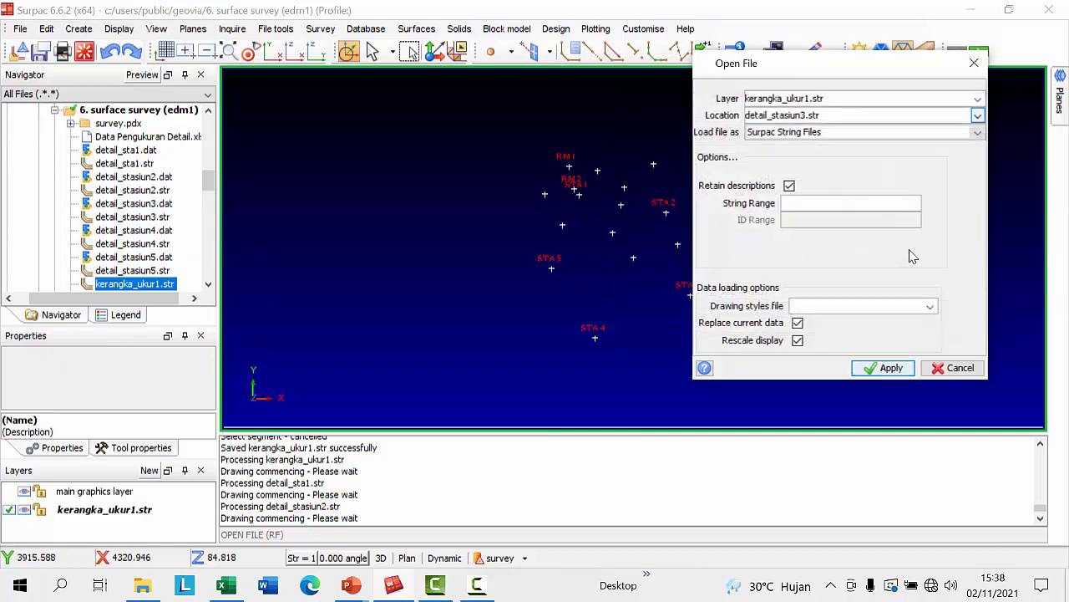
left_click(798, 324)
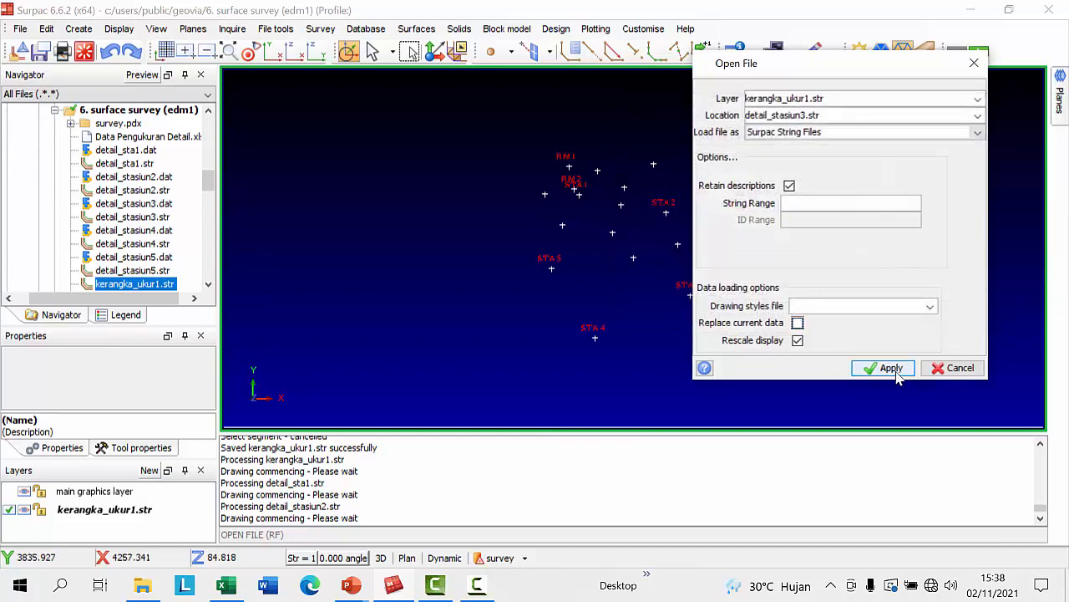
left_click(897, 373)
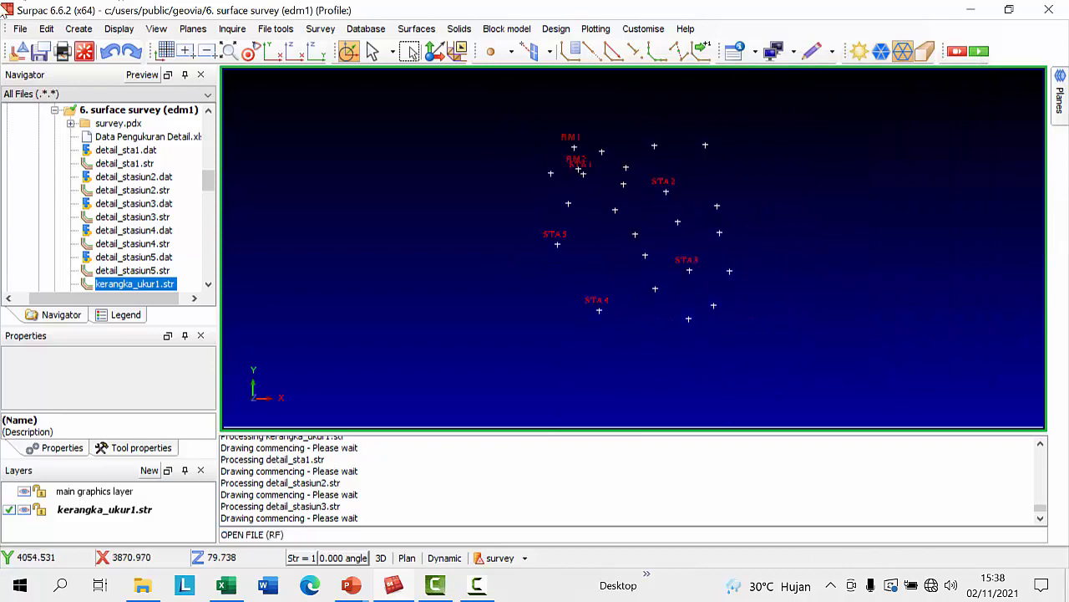
- Append detail_stasiun4.str to the kerangka_ukur1.str layer, keeping the points already loaded
left_click(18, 52)
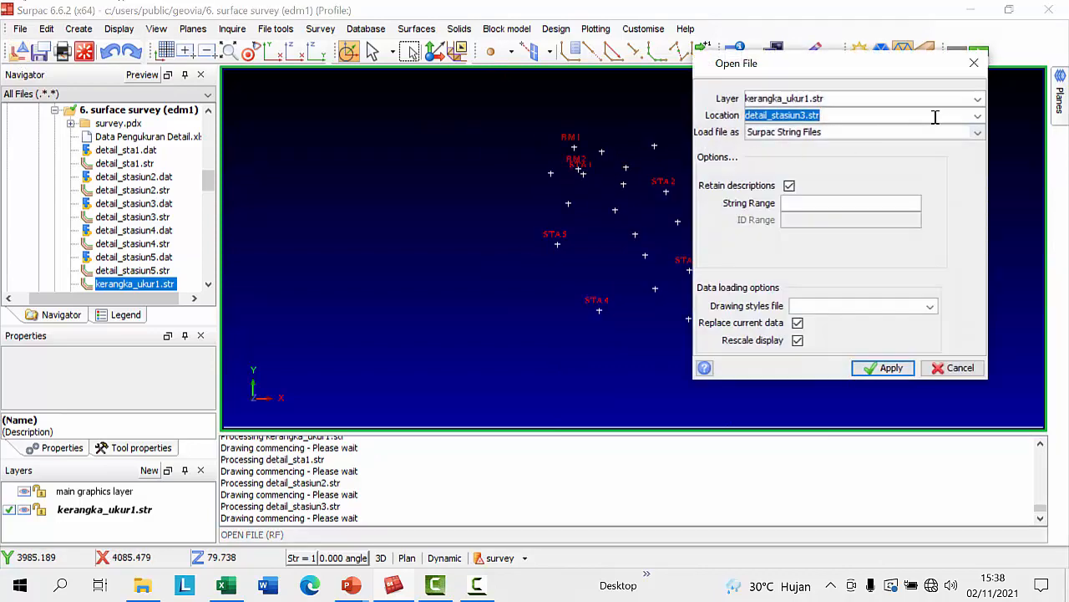
left_click(976, 117)
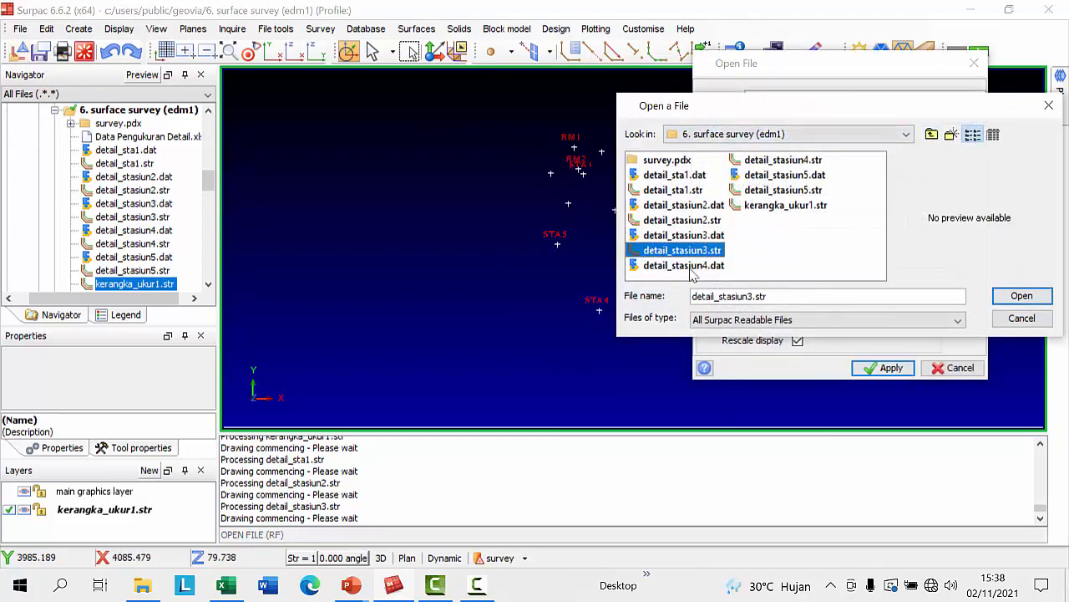
left_click(783, 160)
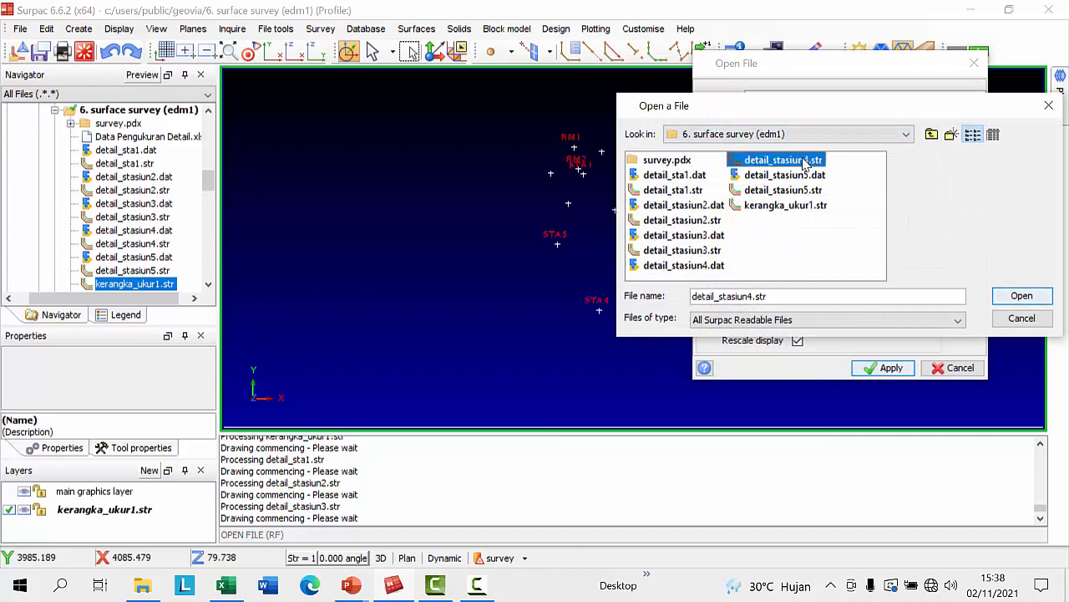
left_click(1022, 295)
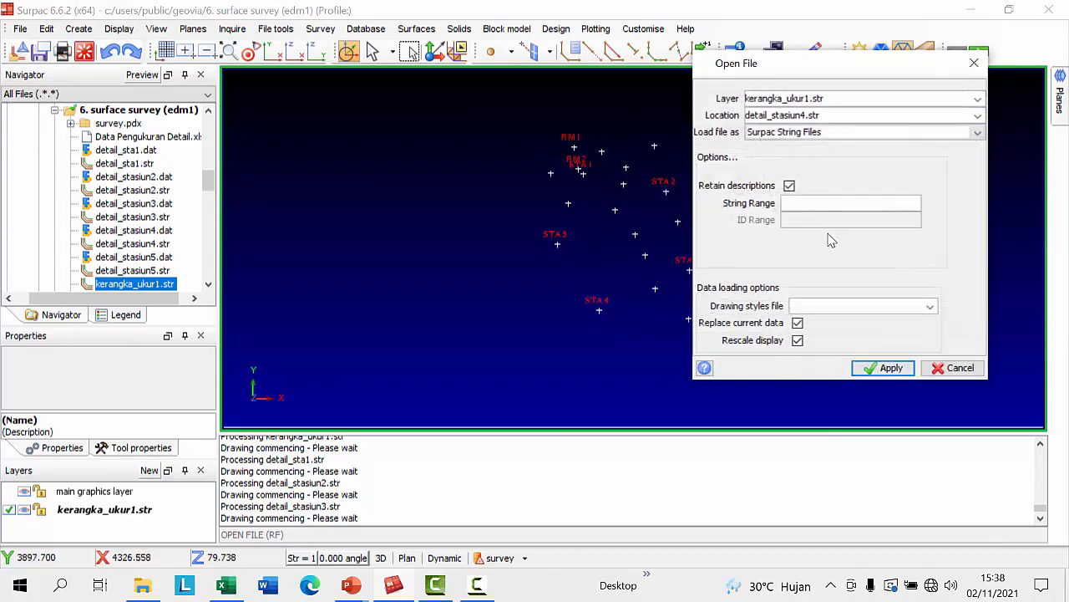
left_click(885, 368)
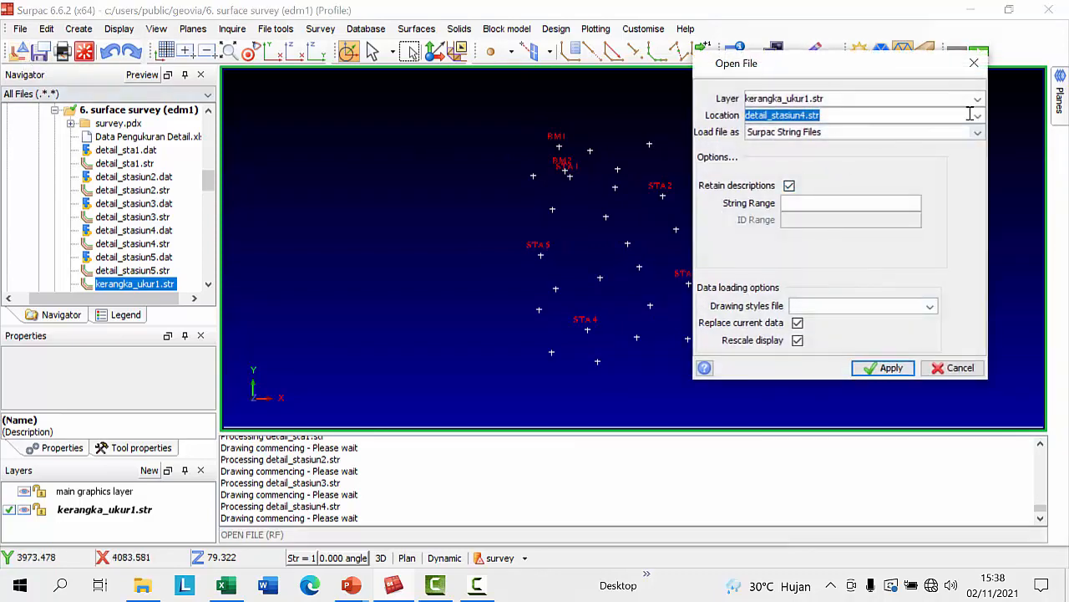
- Append detail_stasiun5.str to the kerangka_ukur1.str layer with replacement of the current data turned off
left_click(977, 115)
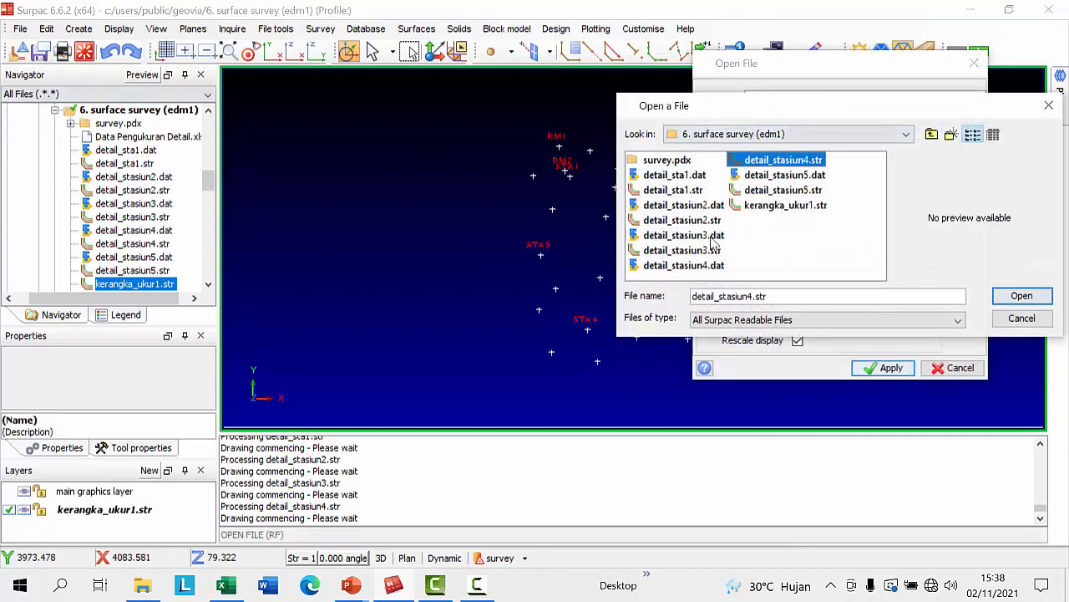
left_click(783, 190)
left_click(1021, 296)
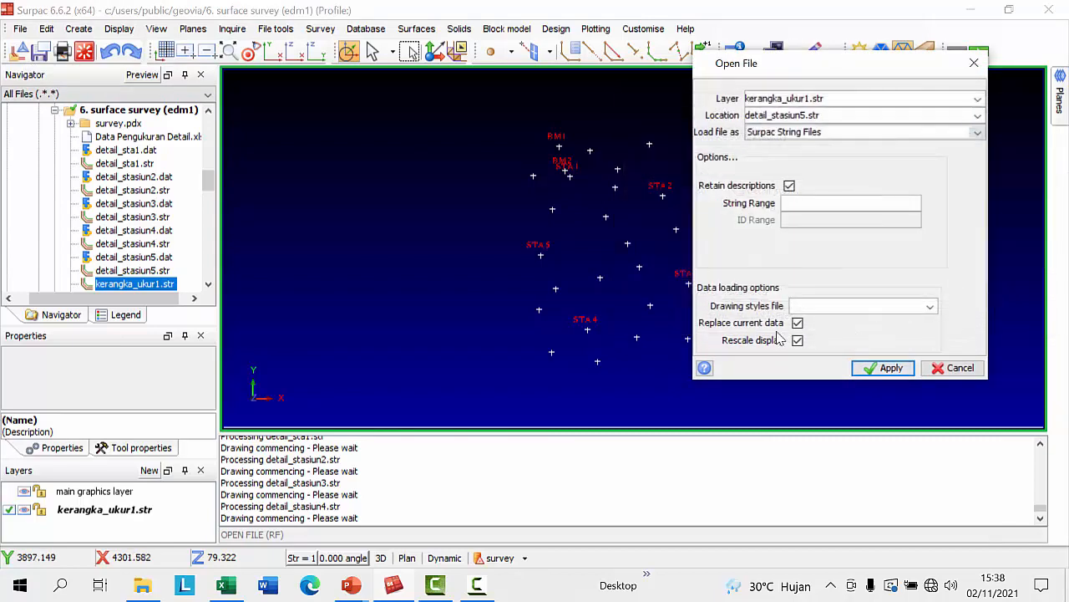
left_click(796, 323)
left_click(869, 366)
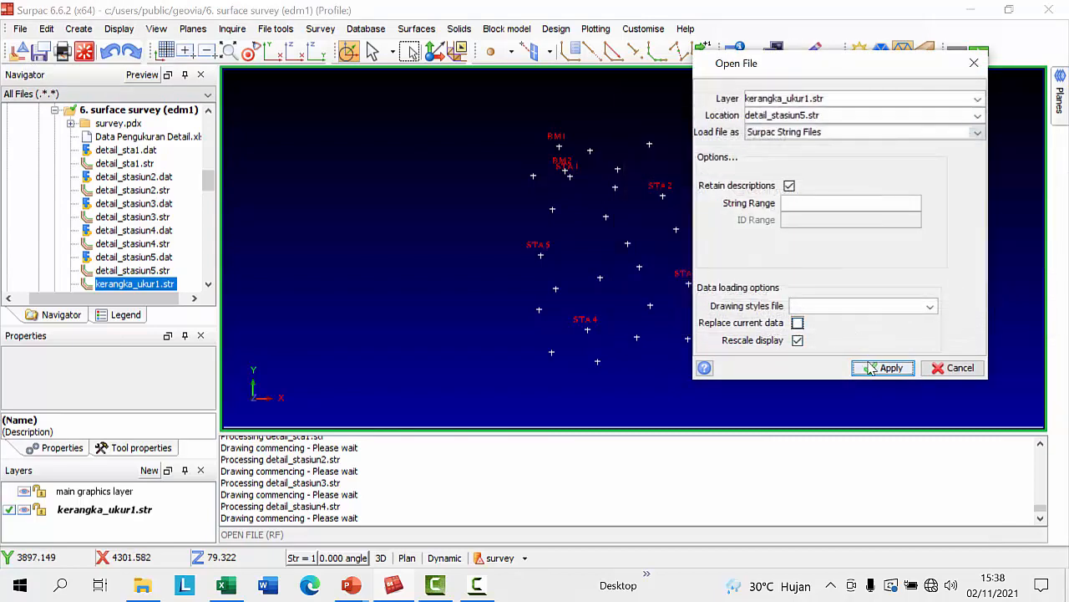
left_click_drag(696, 311, 597, 197)
scroll(597, 252, "up", 3)
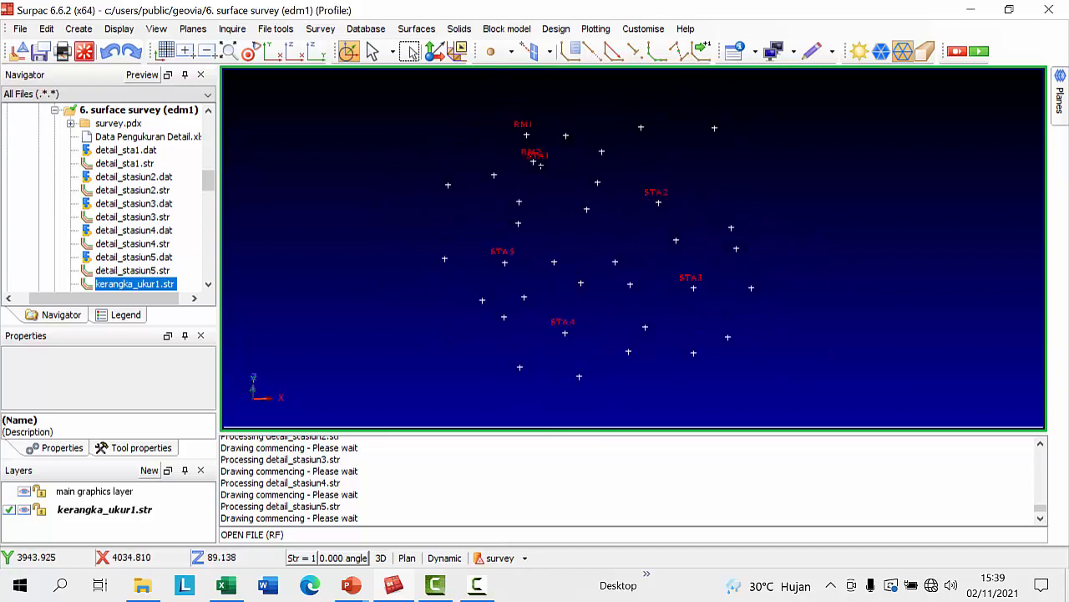
- Save the combined station and detail points as the Surpac string file topografi.str and clear the graphics view
left_click(42, 52)
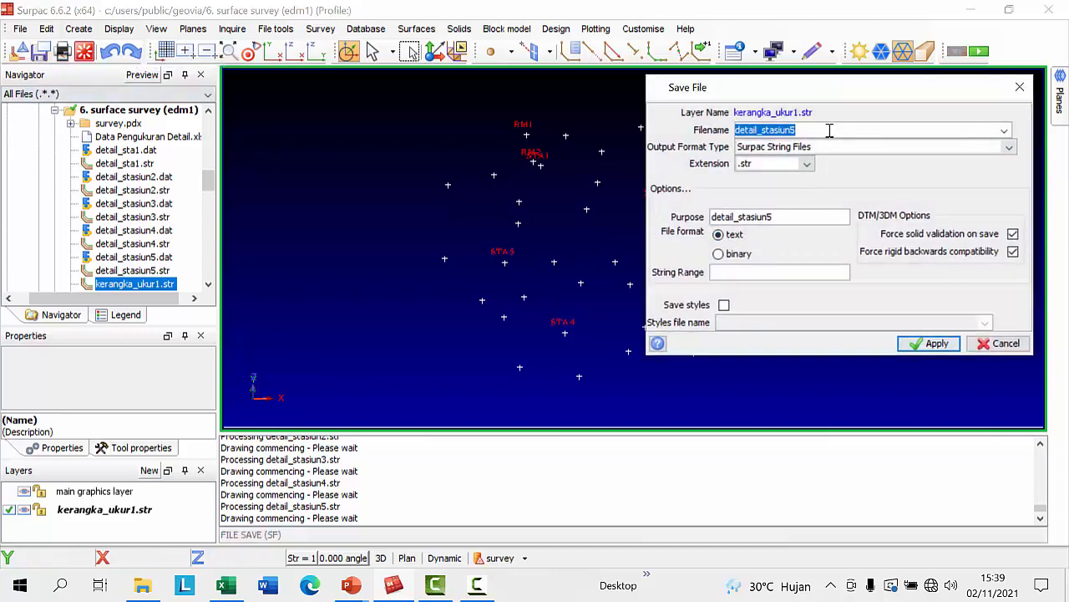
type("topo")
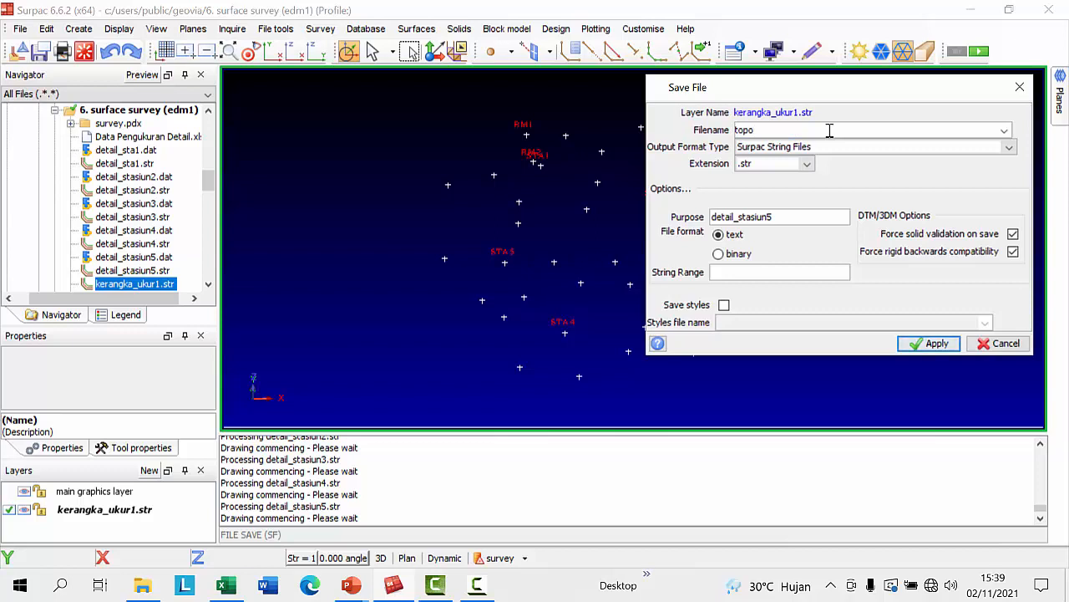
type("grafi")
left_click(917, 347)
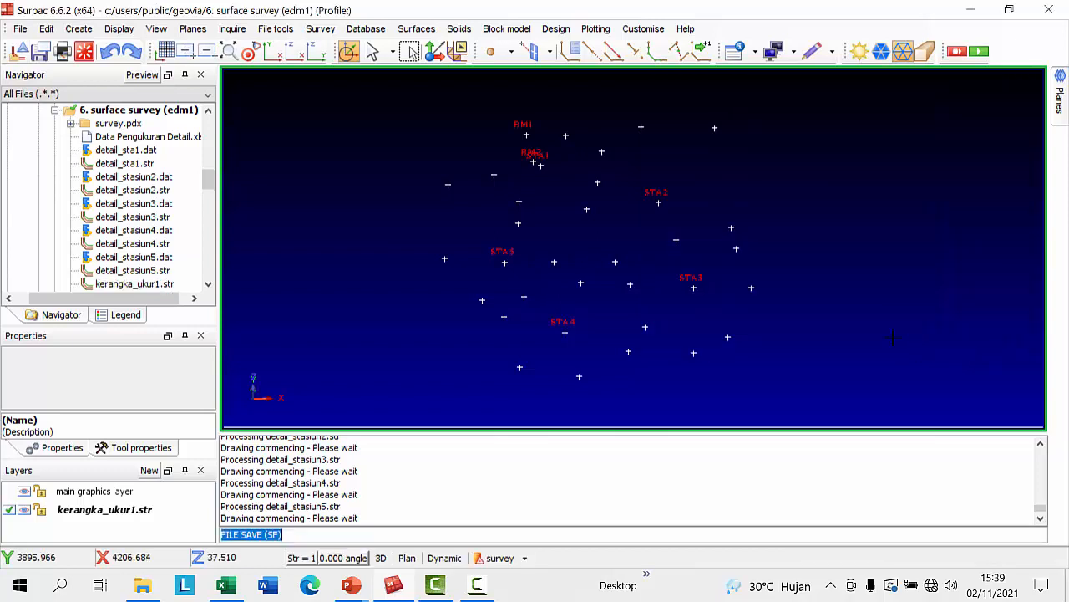
left_click(84, 51)
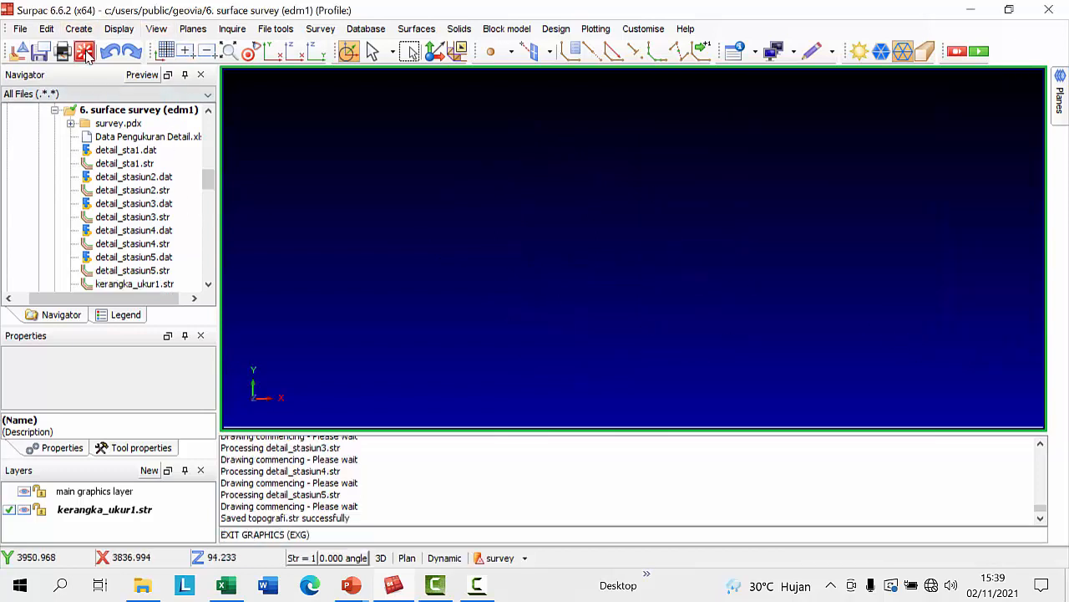
- Load topografi.str into the cleared graphics view and display its points in plan view
left_click(119, 230)
scroll(120, 233, "down", 1)
scroll(120, 231, "down", 2)
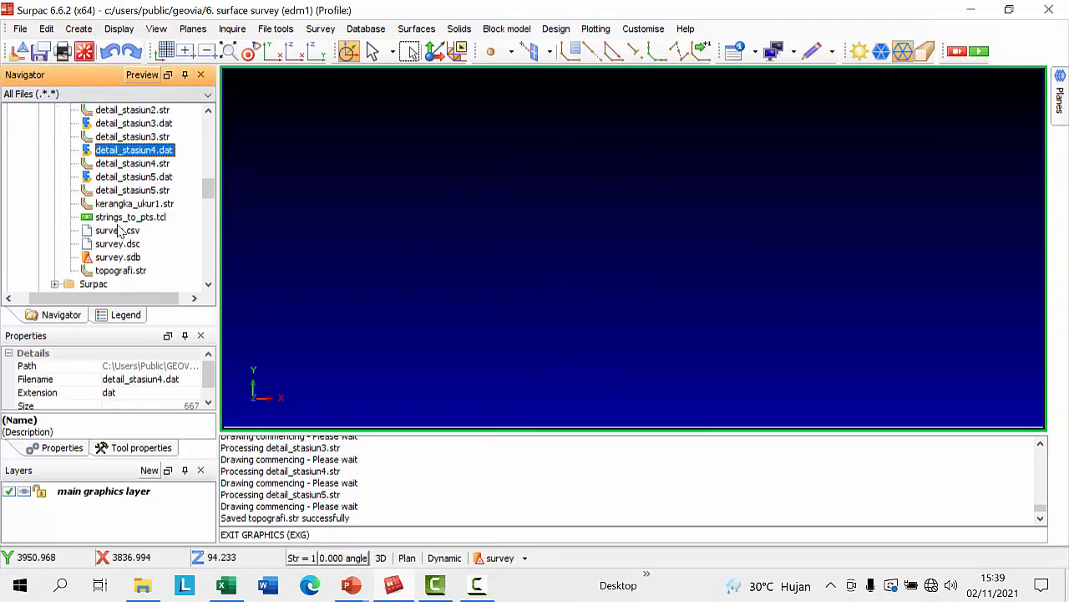
left_click(116, 230)
mouse_move(216, 235)
left_mouse_down()
mouse_move(580, 239)
mouse_move(713, 266)
mouse_move(605, 269)
mouse_move(633, 274)
left_mouse_up()
scroll(608, 243, "up", 3)
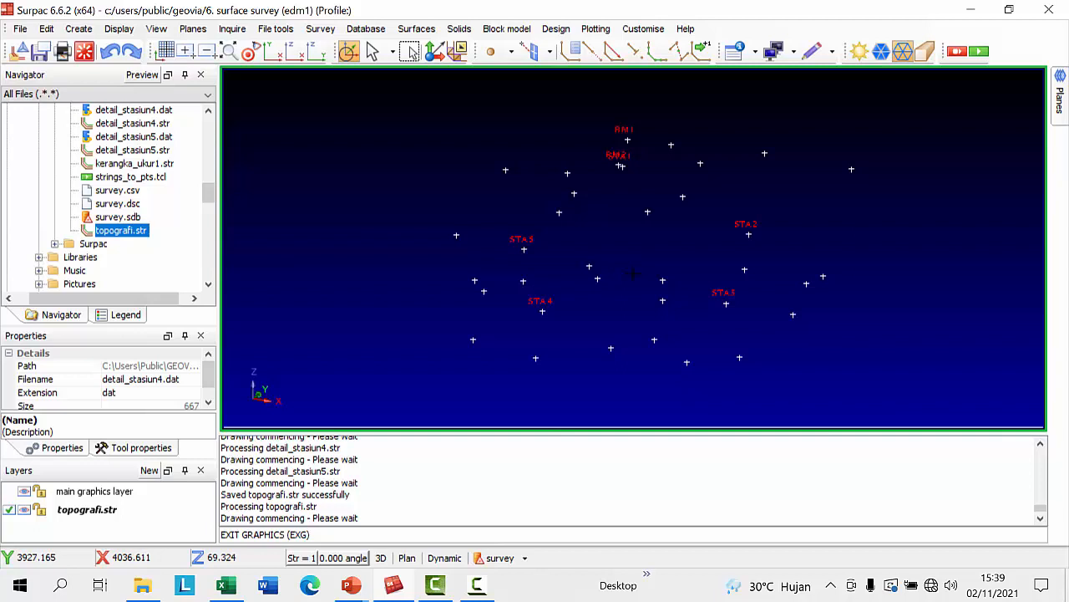
left_click_drag(633, 274, 674, 264)
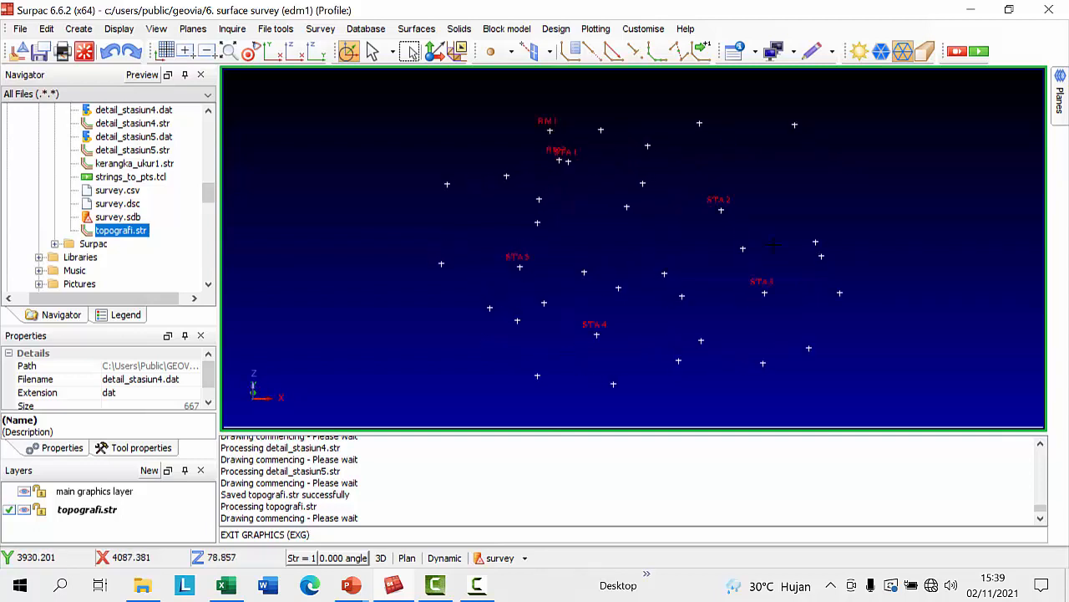
left_click(274, 51)
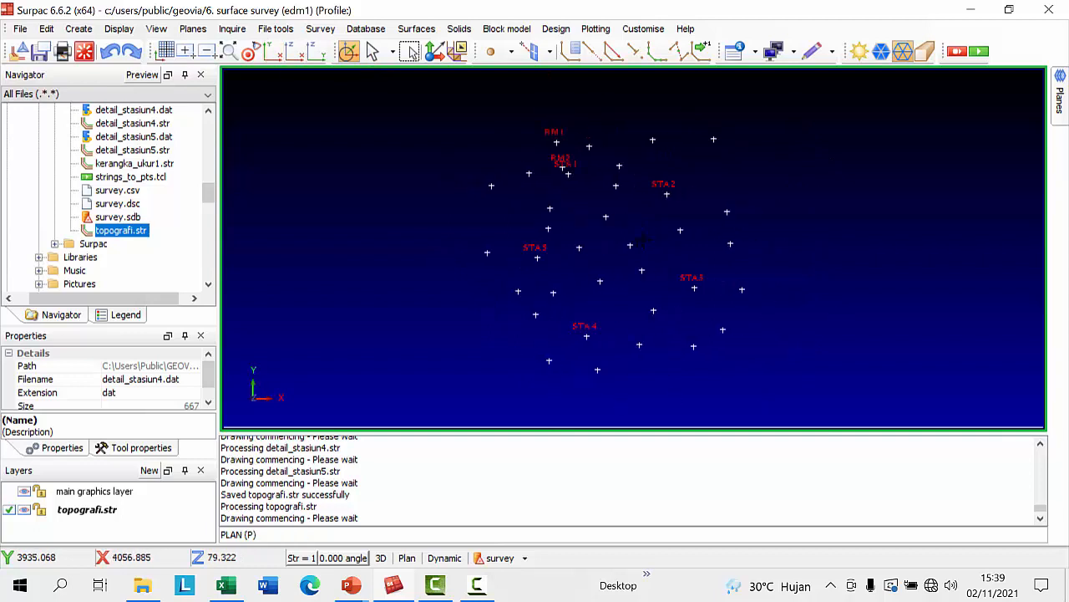
scroll(643, 198, "up", 1)
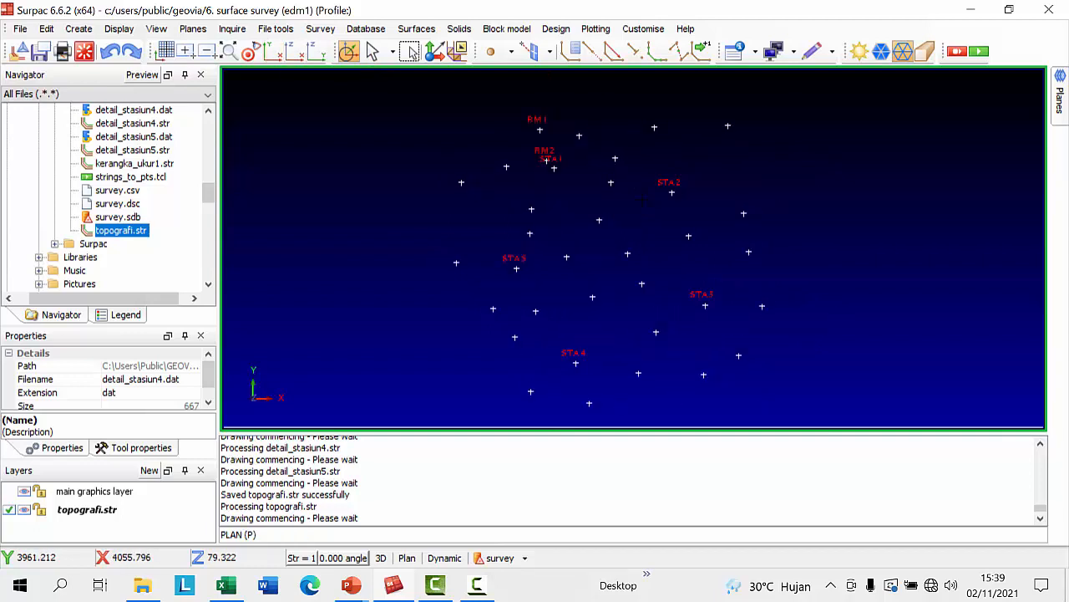
middle_click_drag(640, 237, 645, 224)
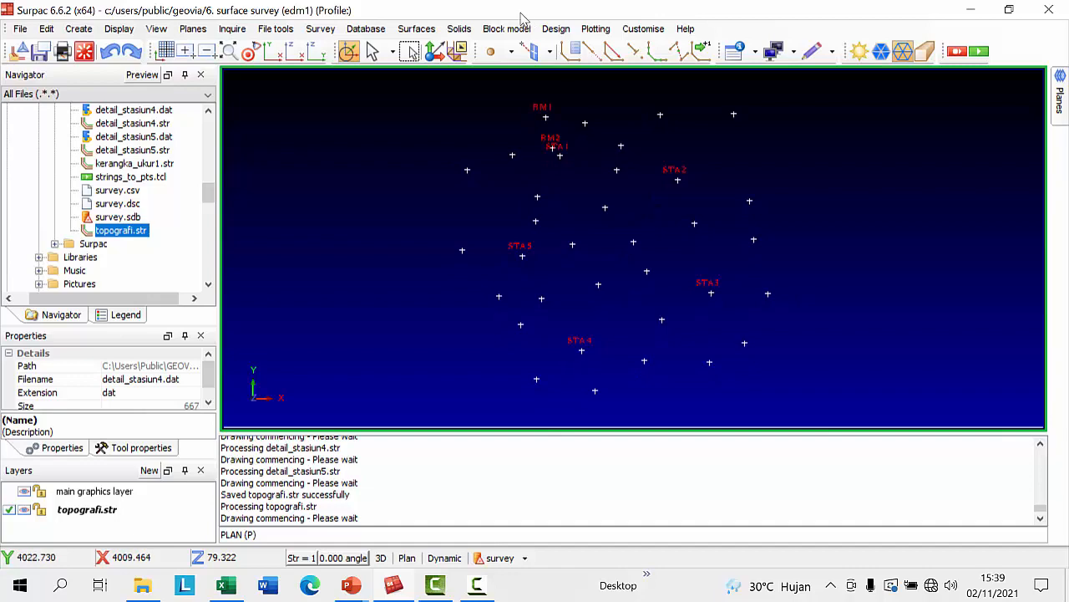
- Create a DTM from the topografi string file with boundary clipping turned off, and close the resulting report
left_click(413, 29)
mouse_move(429, 87)
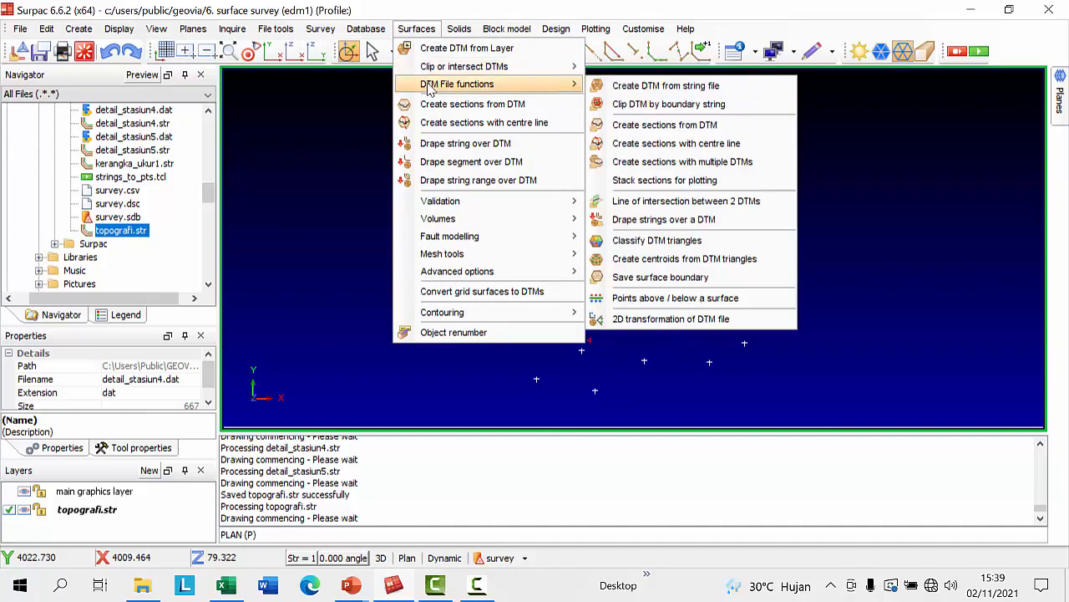
left_click(423, 28)
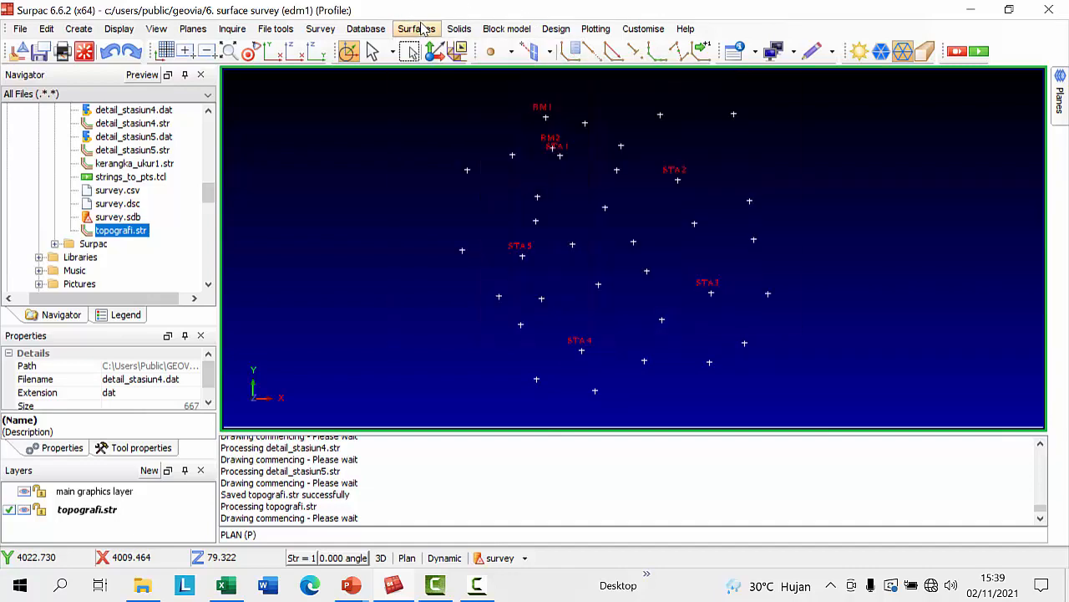
left_click(417, 29)
mouse_move(442, 87)
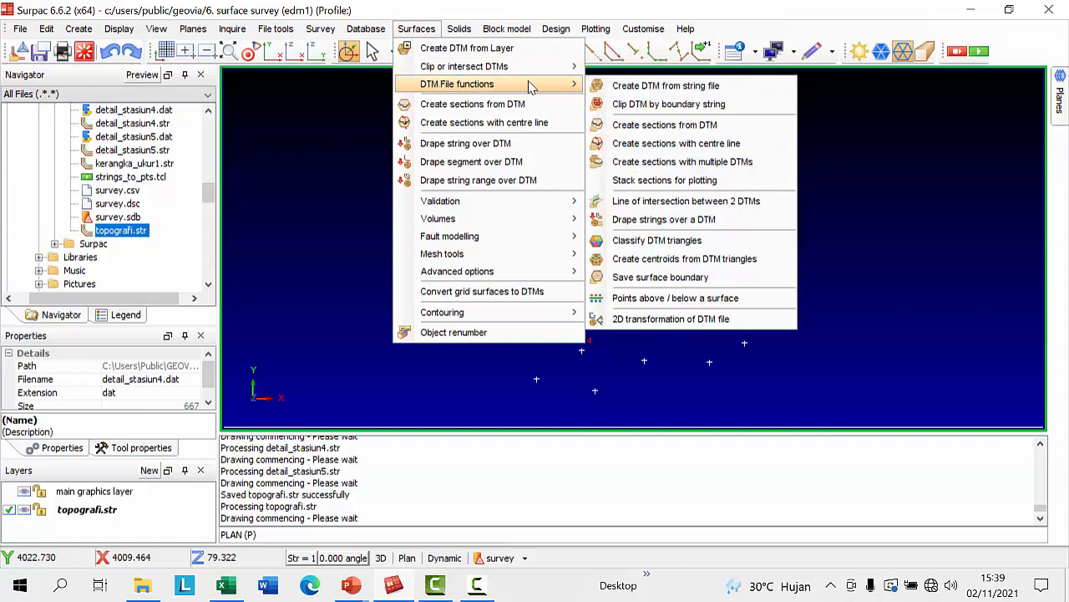
left_click(643, 89)
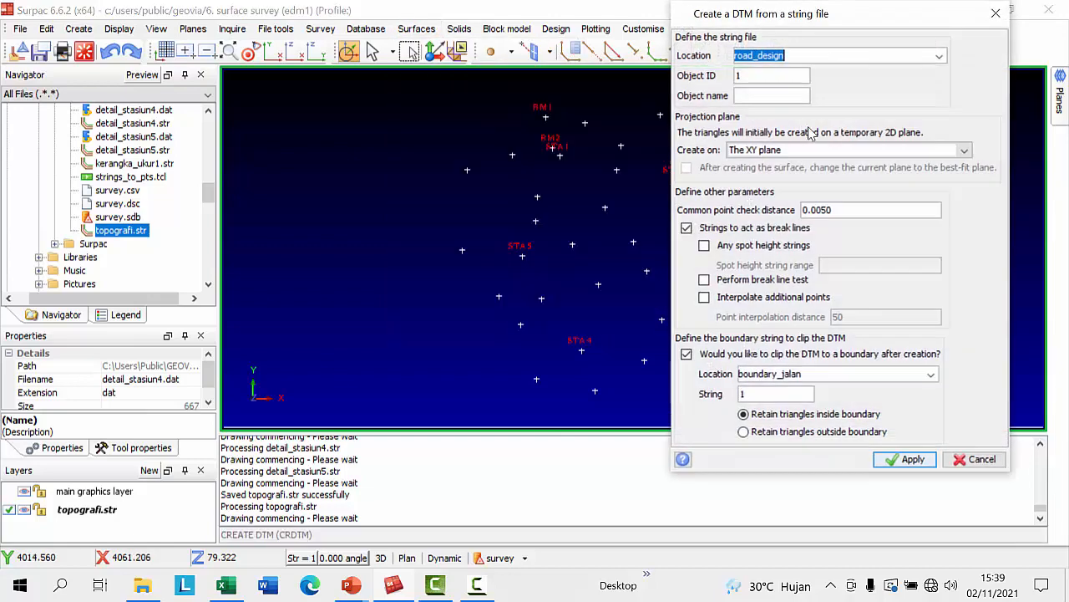
left_click(941, 56)
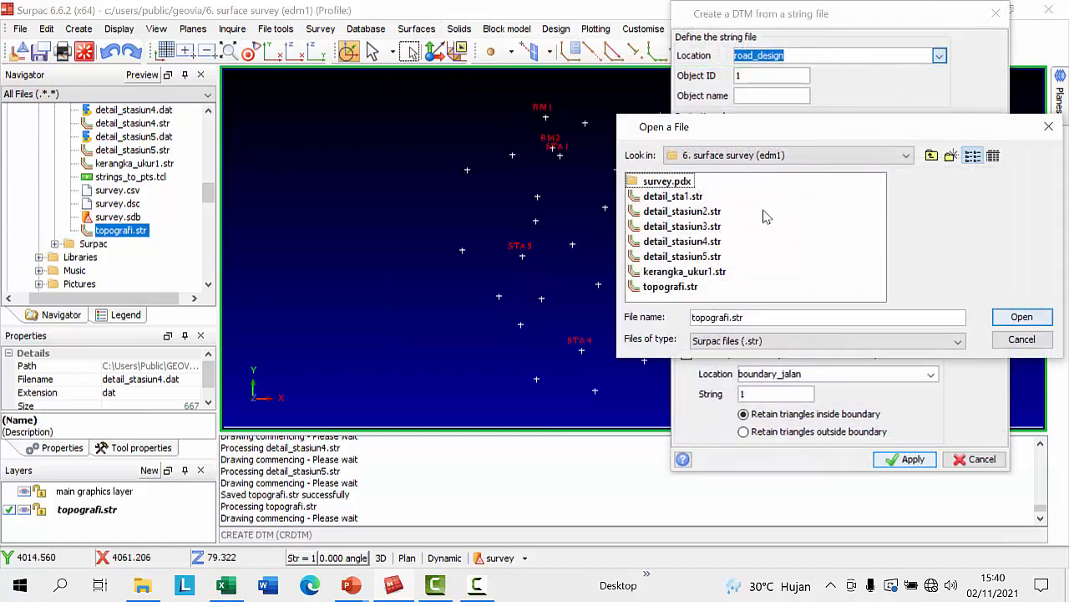
double_click(673, 284)
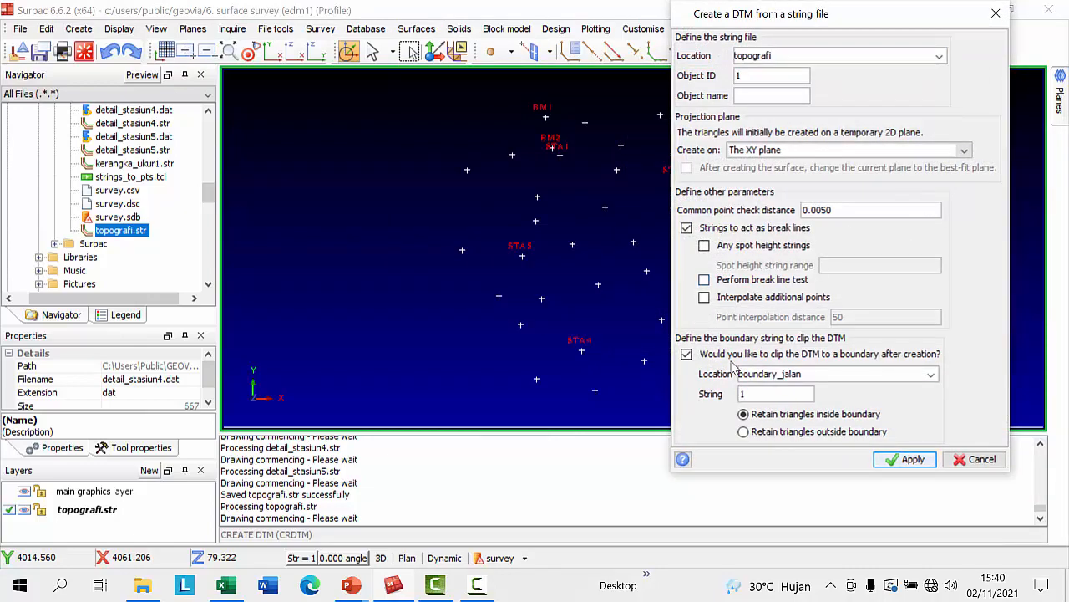
left_click(686, 354)
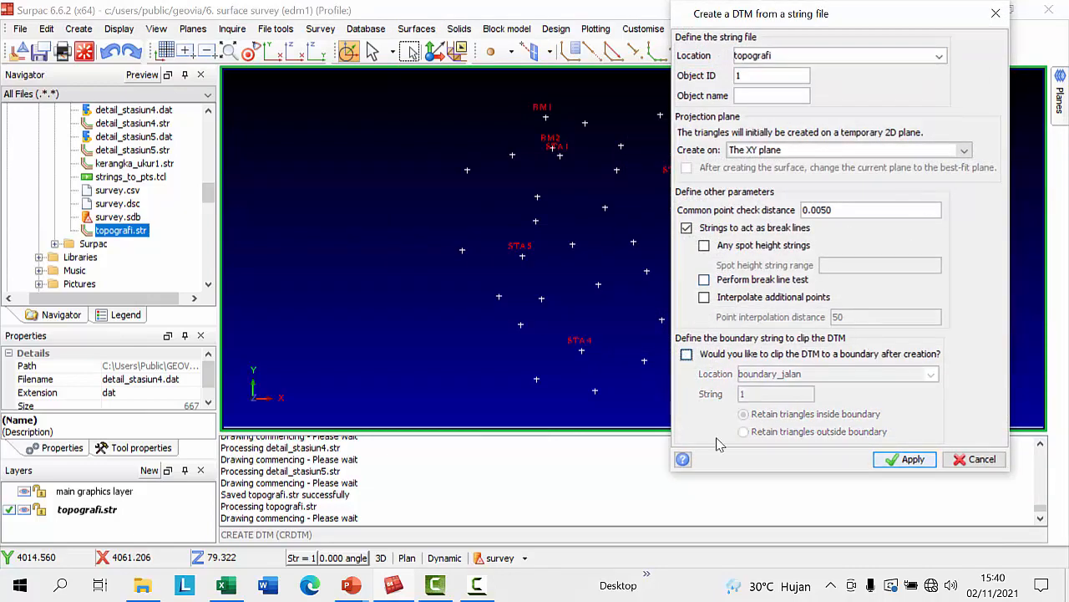
left_click(899, 466)
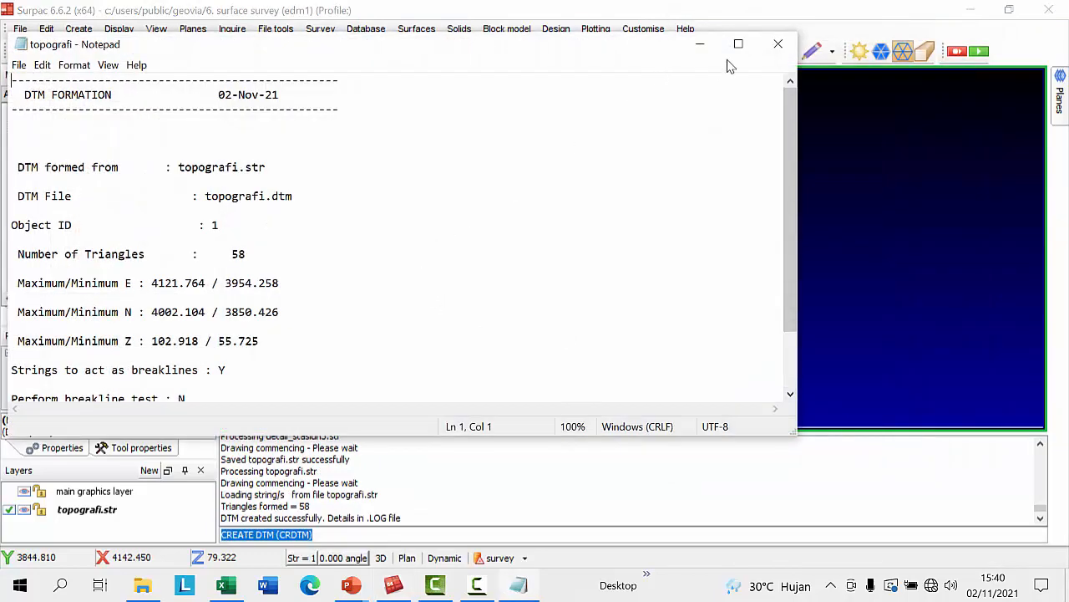
left_click(778, 44)
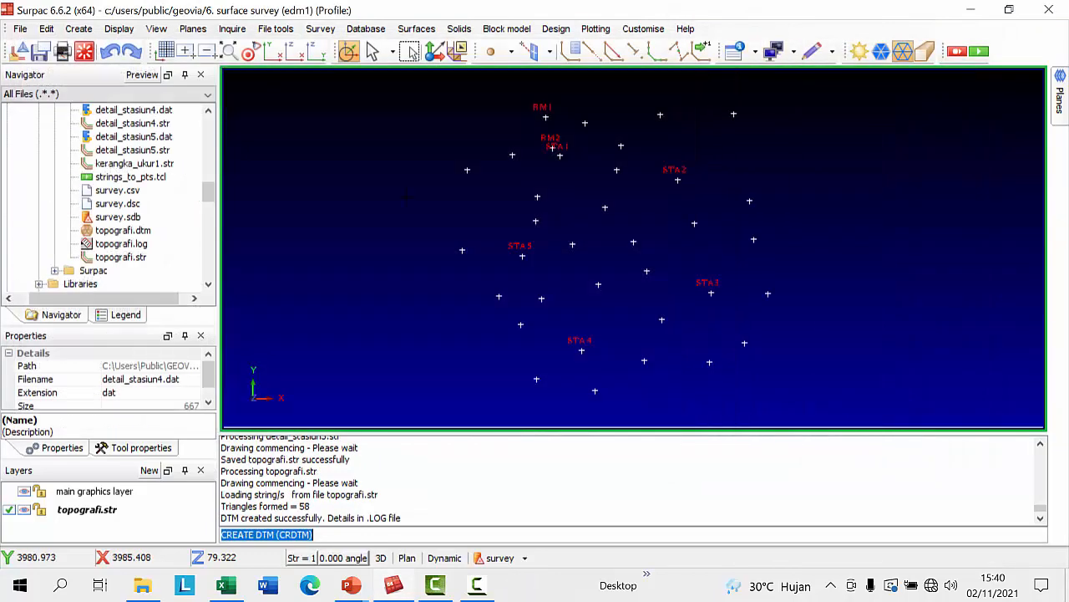
- Load the surface file topografi.dtm into the graphics view together with the topografi.str points
left_click(102, 234)
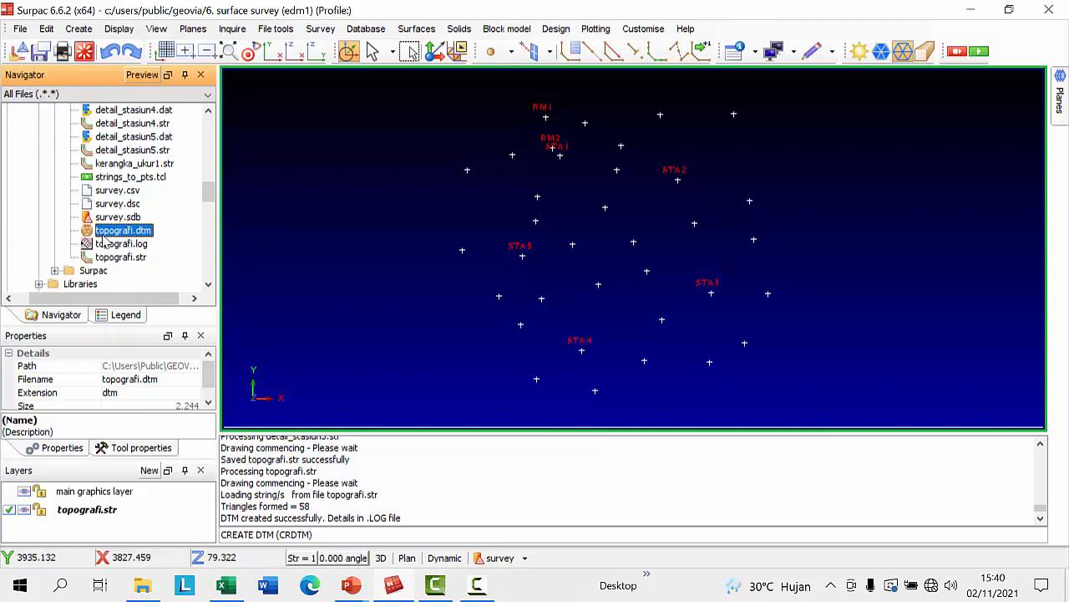
left_click_drag(568, 241, 585, 242)
scroll(633, 243, "down", 2)
scroll(633, 243, "up", 3)
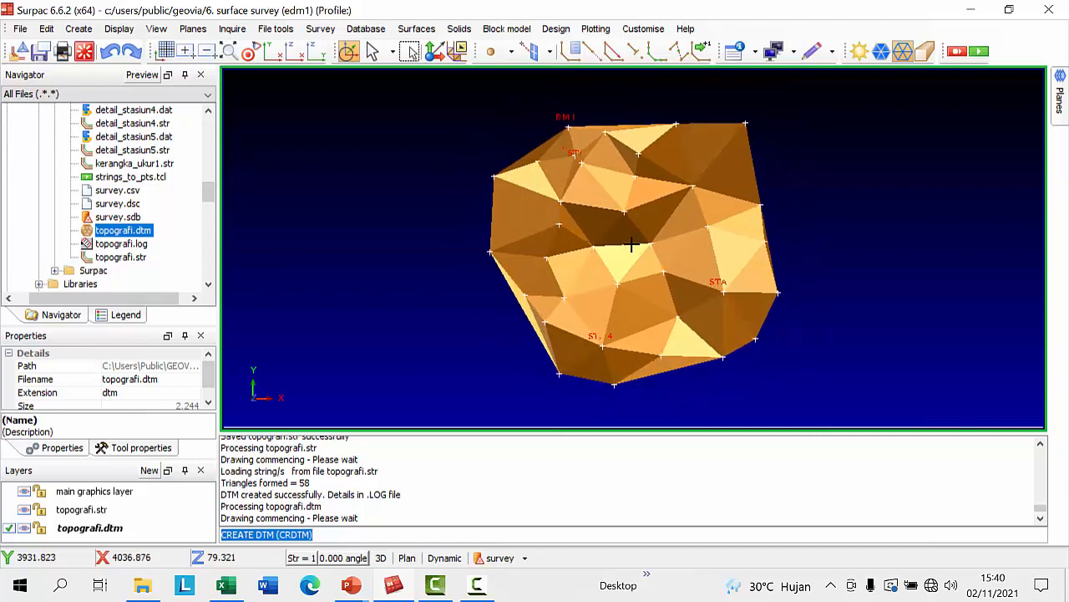
- Examine the triangulated topographic surface in 3D, checking its relief around the survey stations
left_click_drag(642, 279, 652, 246)
scroll(652, 246, "down", 2)
mouse_move(652, 246)
middle_mouse_down()
mouse_move(558, 236)
mouse_move(612, 234)
middle_mouse_up()
scroll(556, 232, "up", 3)
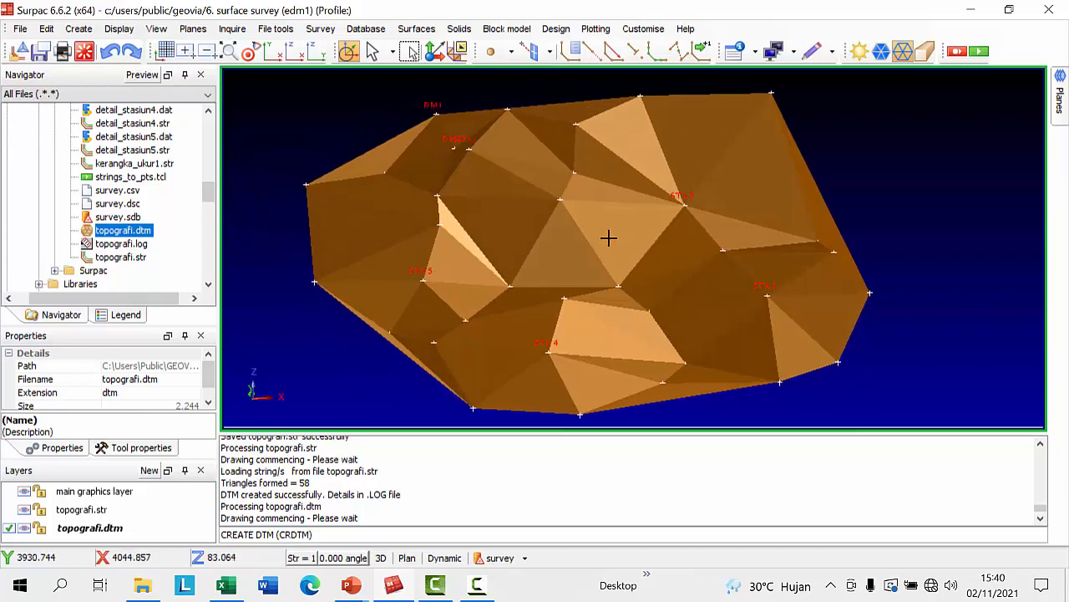
mouse_move(608, 238)
left_mouse_down()
mouse_move(591, 239)
mouse_move(620, 232)
mouse_move(602, 241)
mouse_move(628, 243)
mouse_move(583, 231)
mouse_move(637, 240)
left_mouse_up()
scroll(603, 242, "down", 3)
scroll(595, 237, "up", 3)
scroll(640, 227, "down", 2)
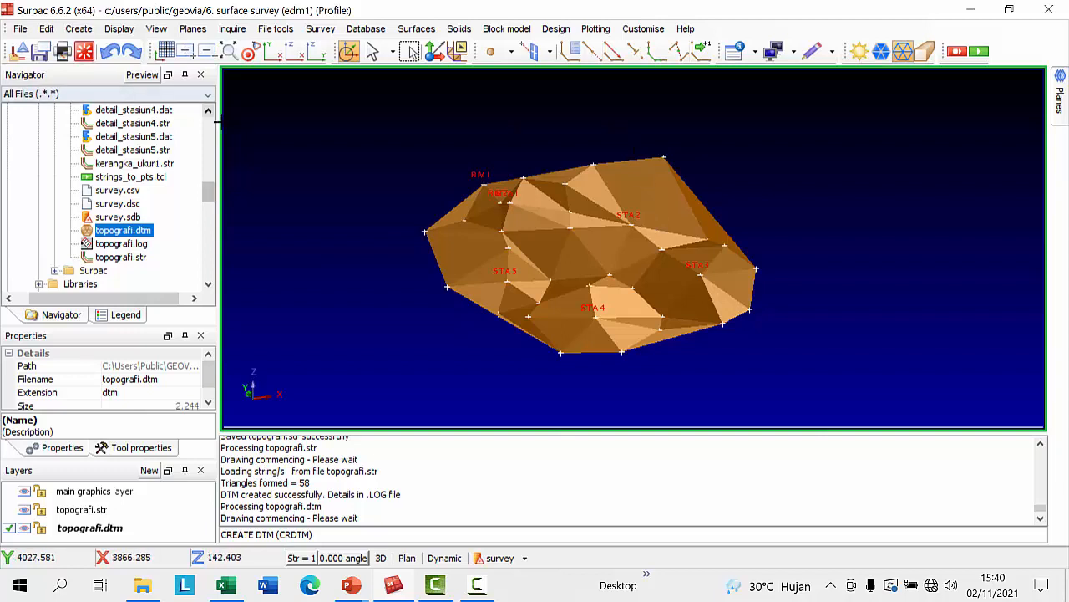
- Switch to Excel to review the detail survey measurements in the Data Pengukuran Detail workbook, and return to Surpac
left_click_drag(210, 115, 211, 114)
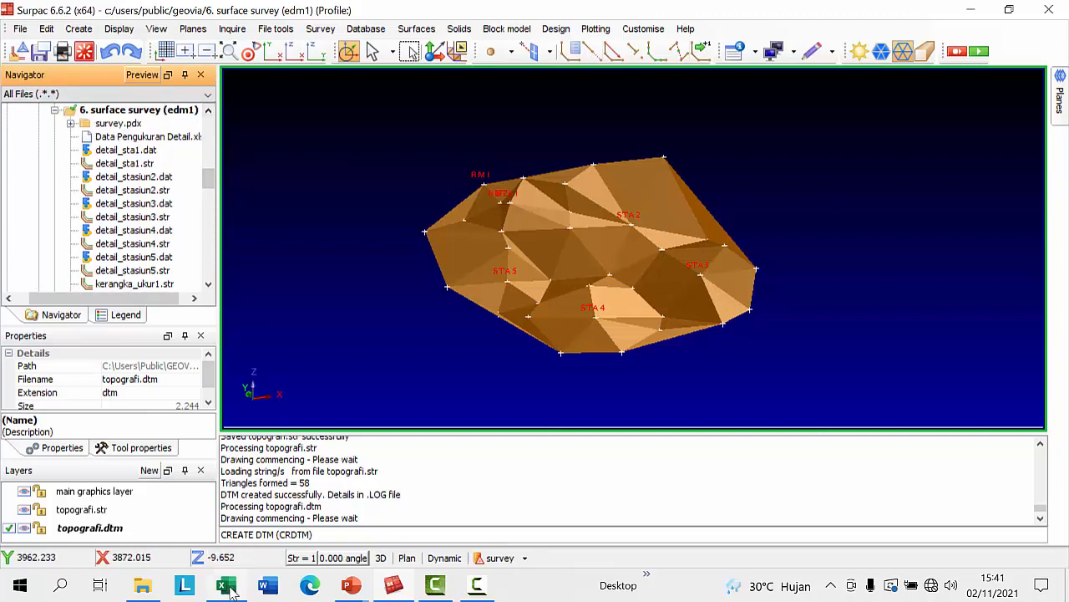
left_click(229, 588)
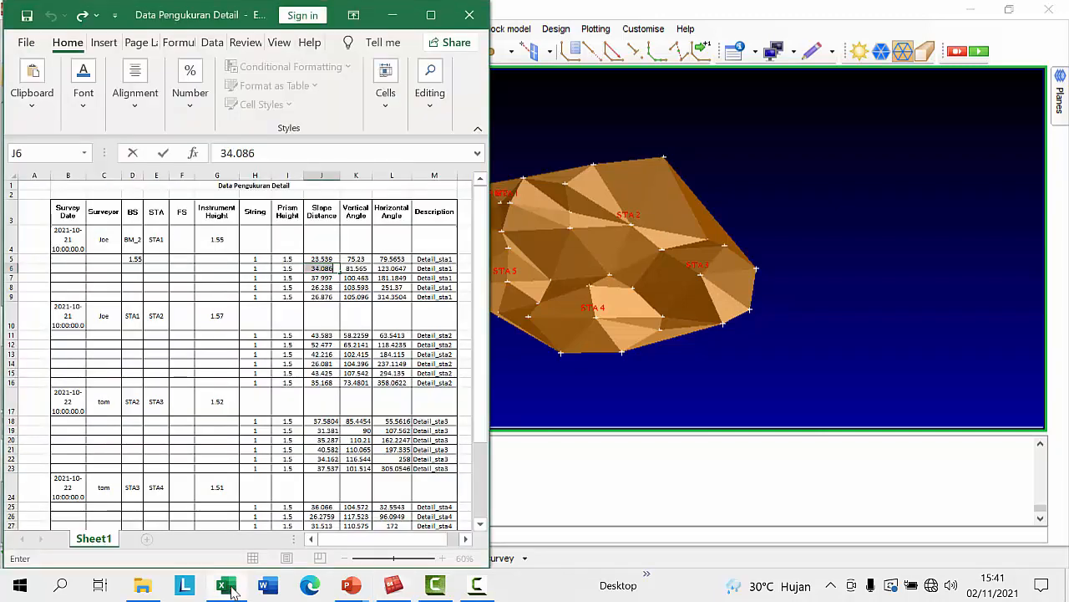
left_click(431, 16)
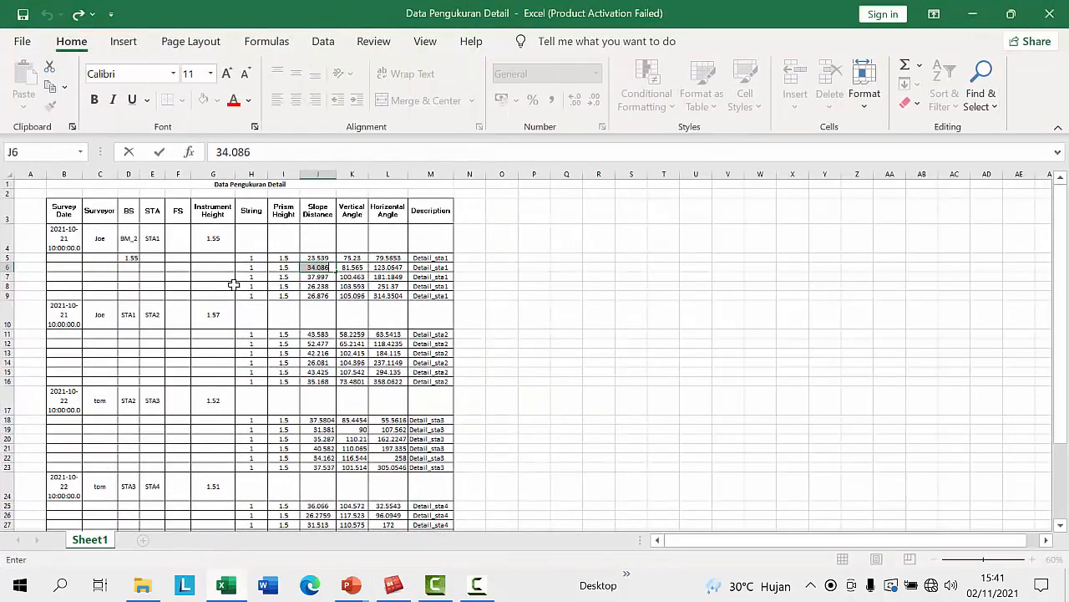
left_click(234, 285)
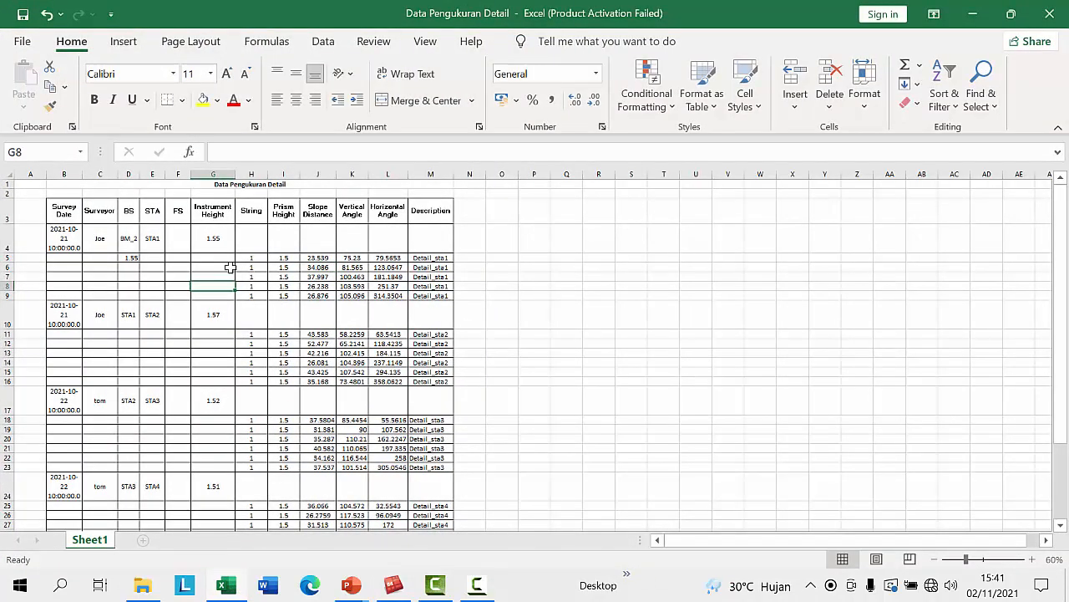
left_click(158, 259)
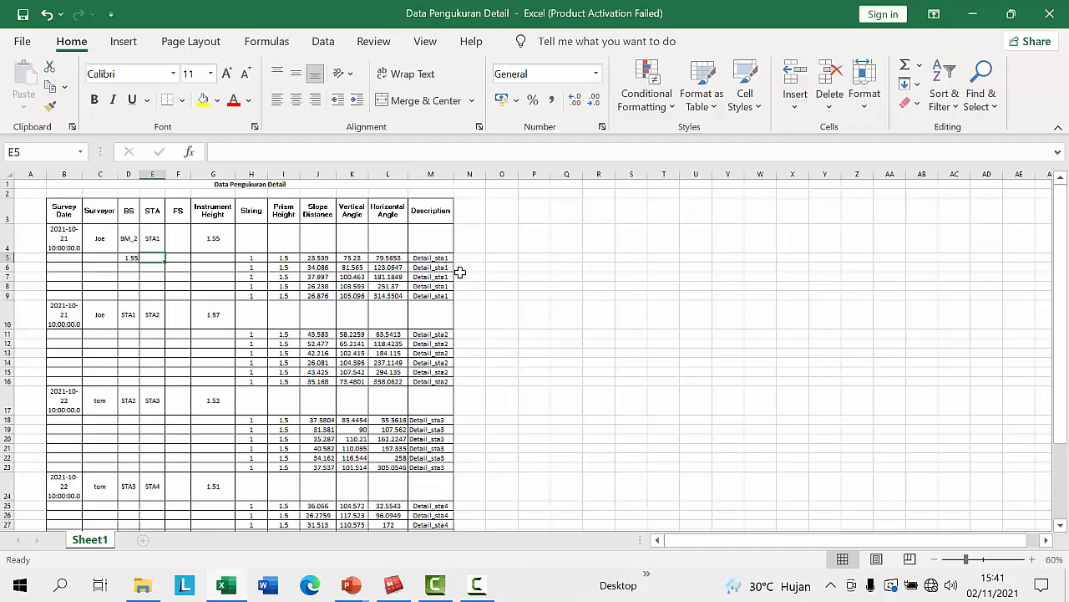
left_click(1011, 13)
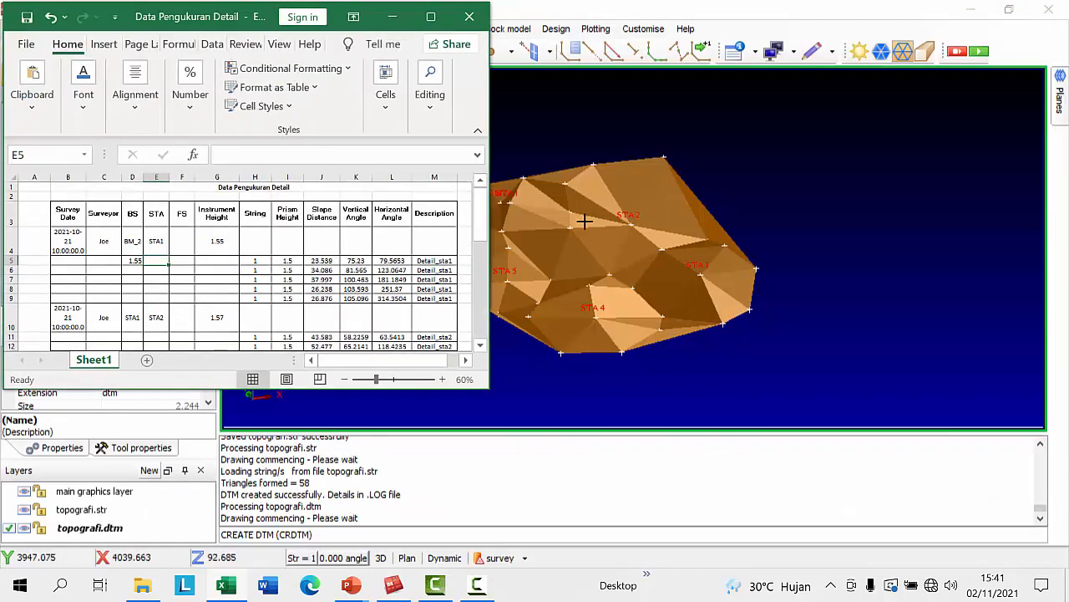
left_click(392, 16)
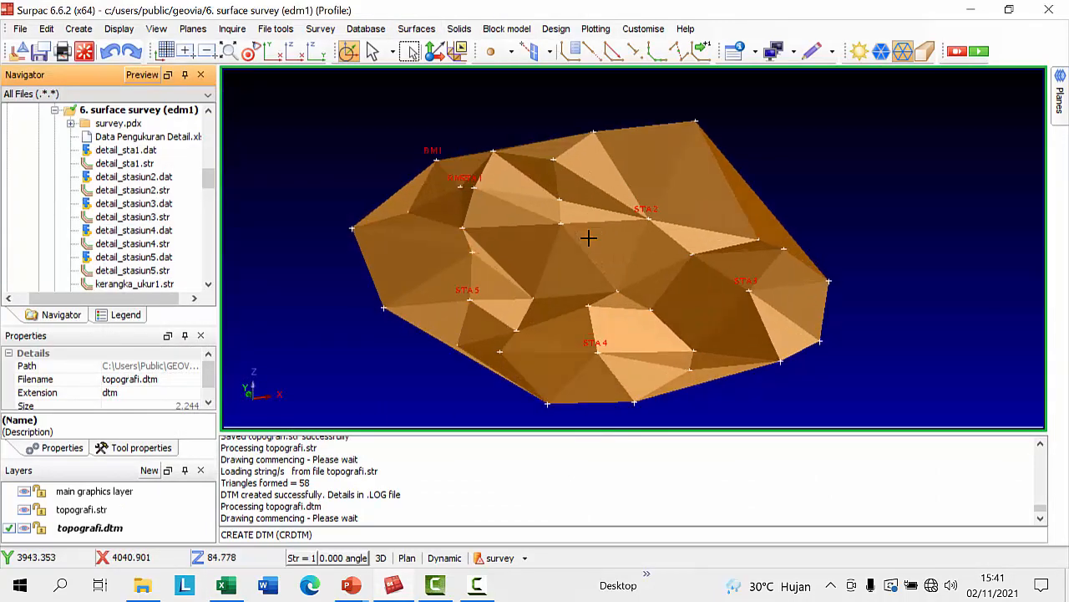
middle_click_drag(603, 242, 585, 217)
scroll(585, 217, "up", 2)
mouse_move(585, 217)
left_mouse_down()
mouse_move(568, 215)
mouse_move(577, 213)
mouse_move(565, 236)
mouse_move(591, 229)
left_mouse_up()
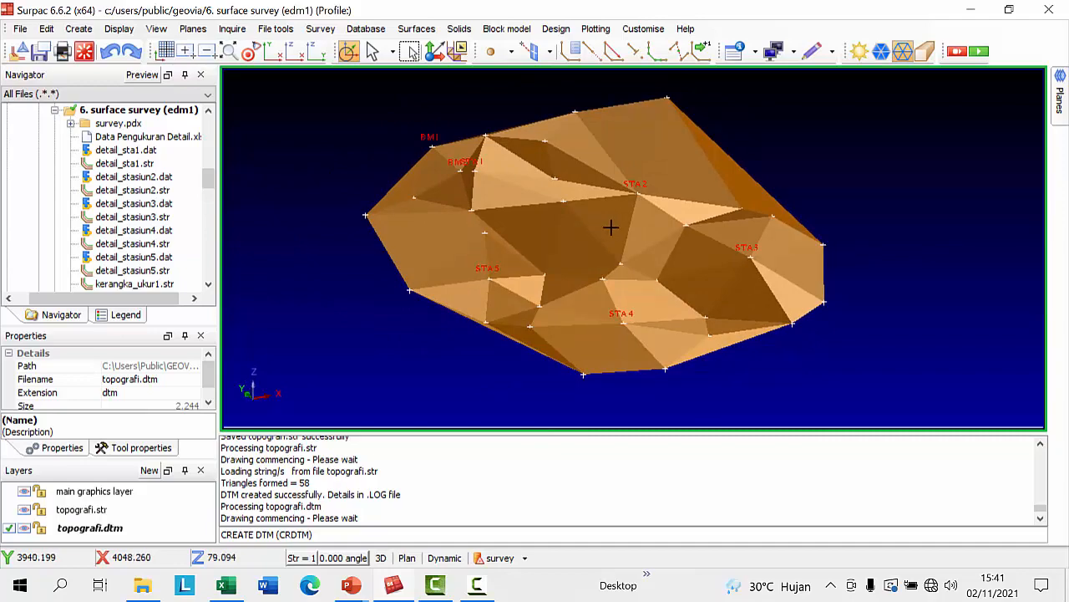